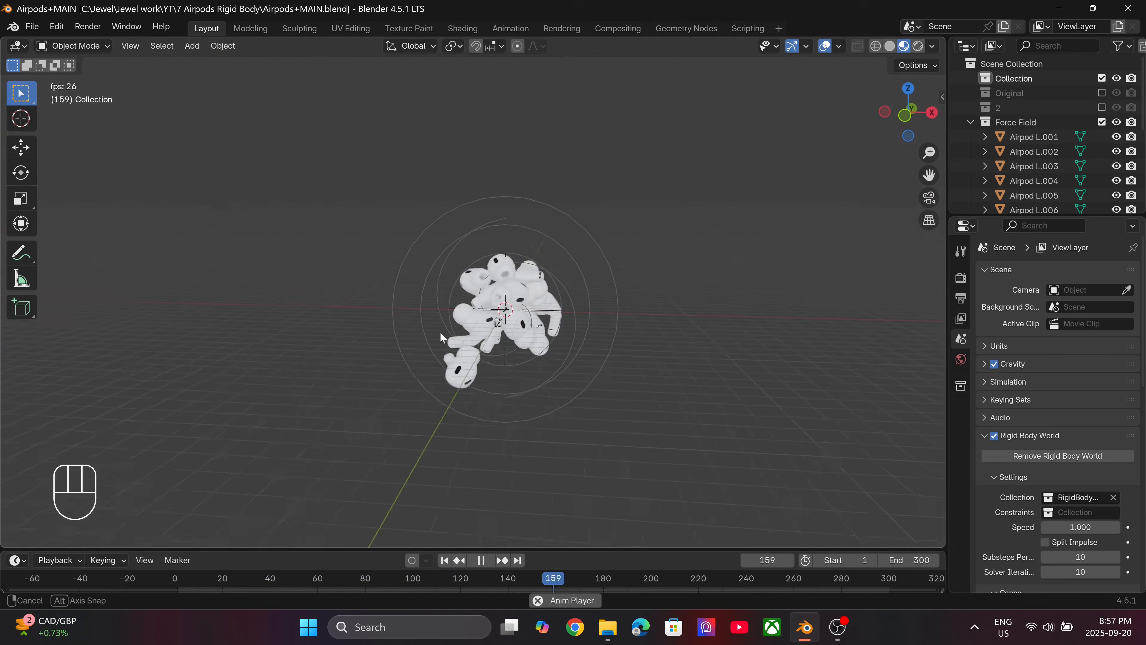
Stop the animation at frame 1, exclude the Force Field collection, and enable the Original collection.
key(space)
click(444, 560)
click(1101, 122)
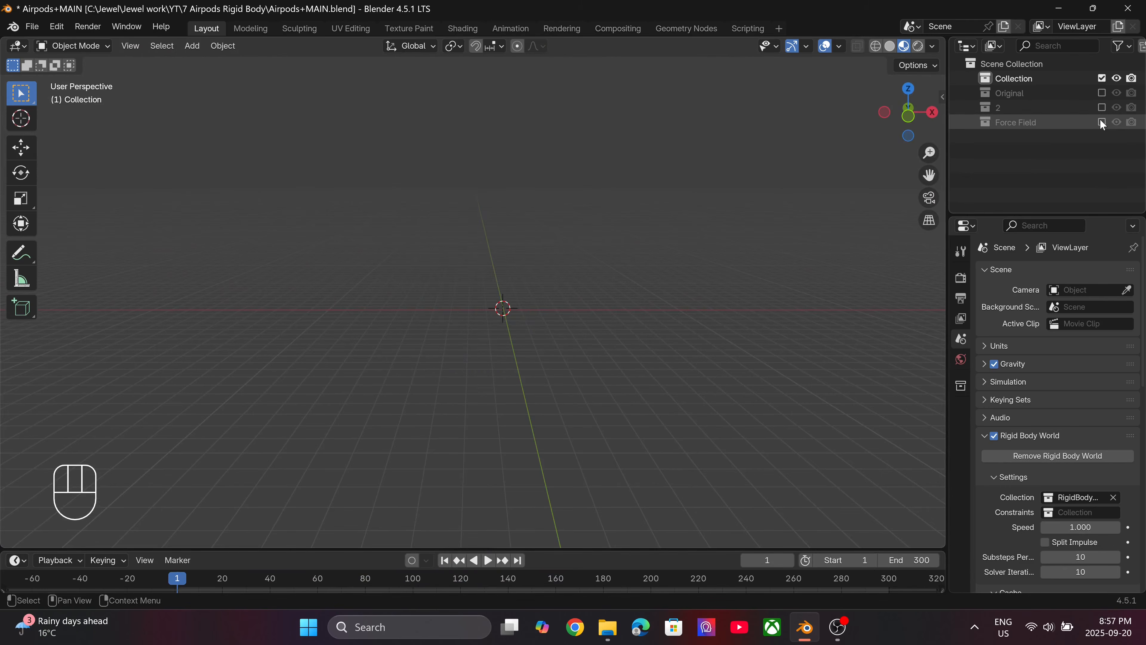
click(1102, 93)
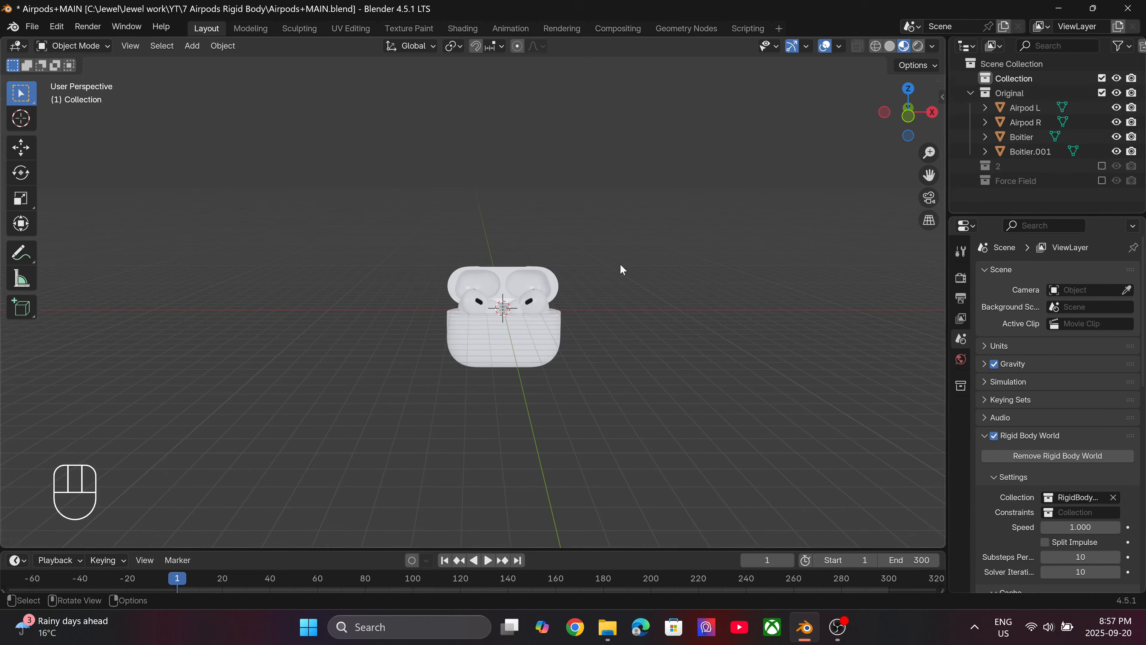
Delete both AirPods case objects, Boitier and Boitier.001, in front view, keeping only the two earbuds.
key(KP_1)
scroll(606, 261, up, 4)
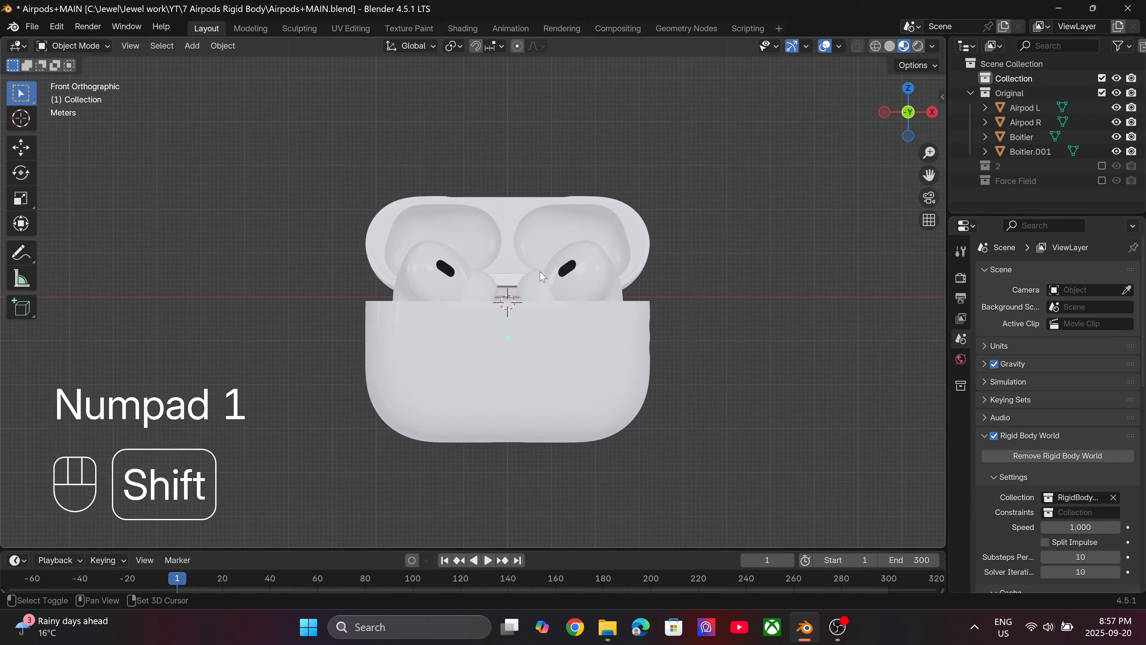
click(517, 233)
shift+click(517, 379)
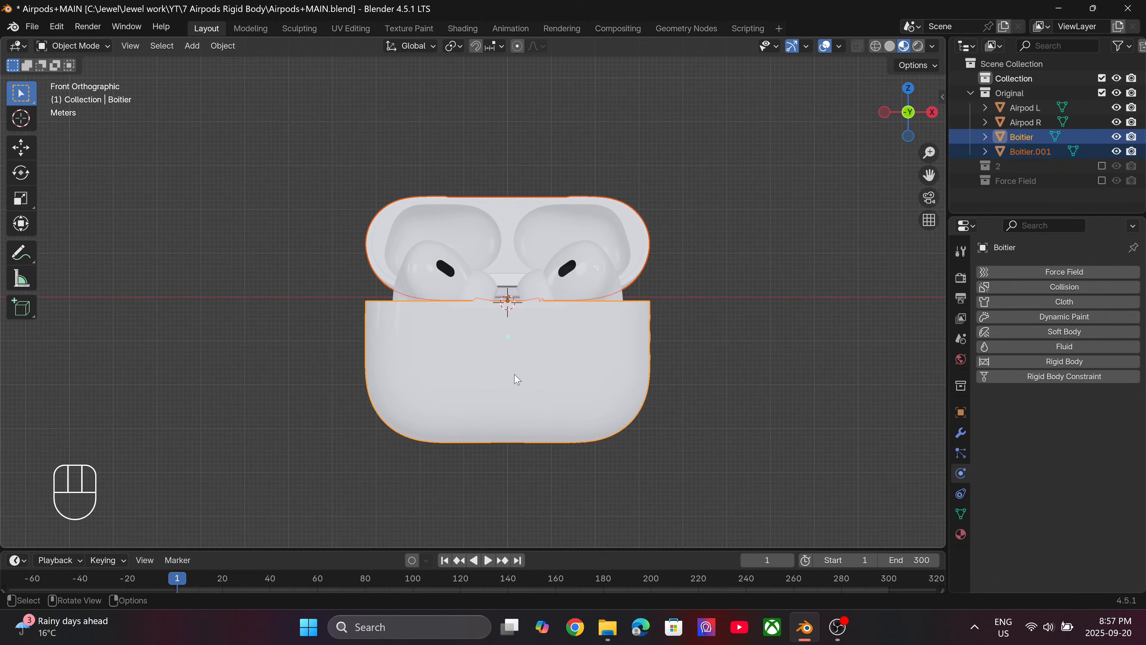
key(Delete)
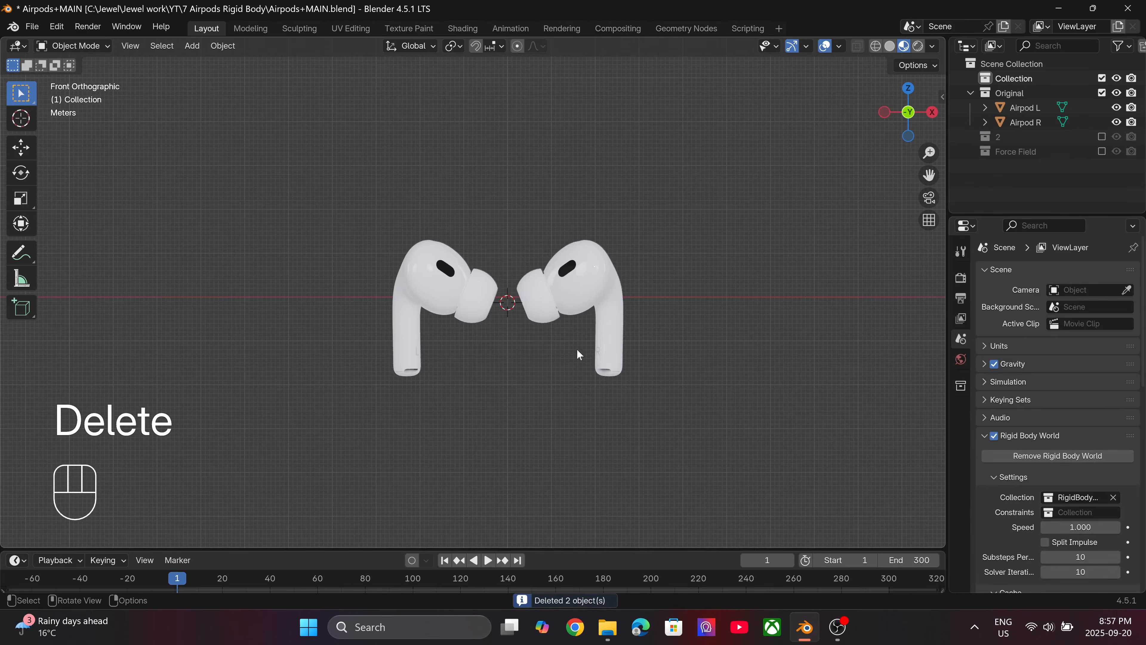
Move Airpod R and Airpod L upward and away from each other, one on each side of the world origin.
scroll(518, 289, down, 5)
click(518, 283)
scroll(483, 320, up, 2)
scroll(486, 326, up, 3)
key(g)
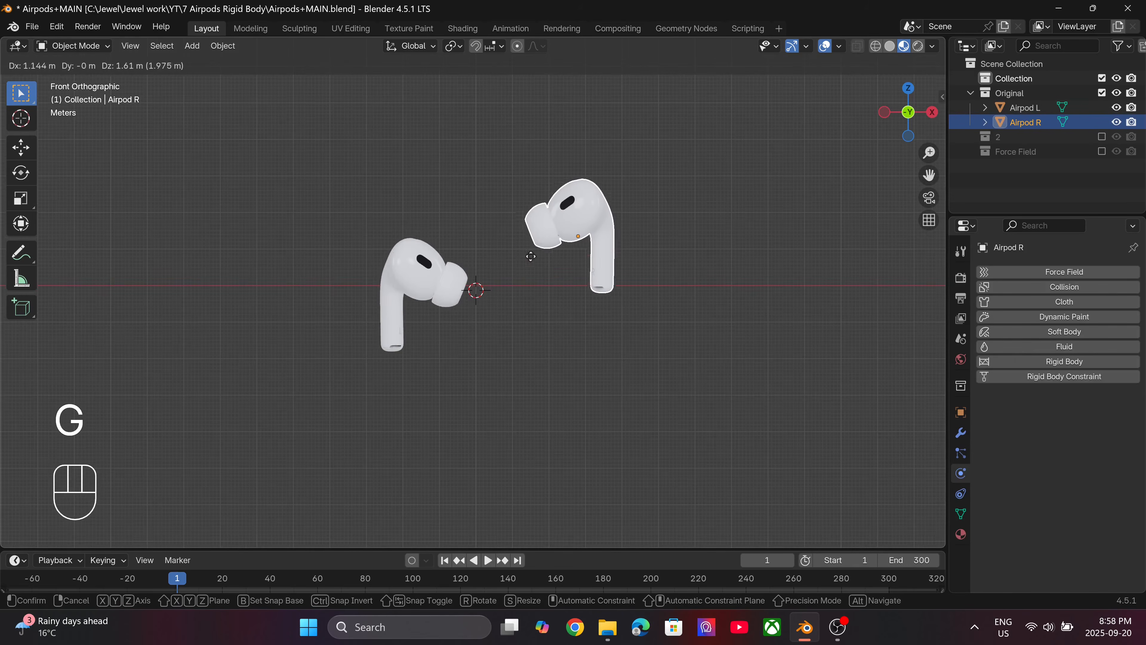
click(561, 203)
click(390, 309)
key(g)
click(212, 221)
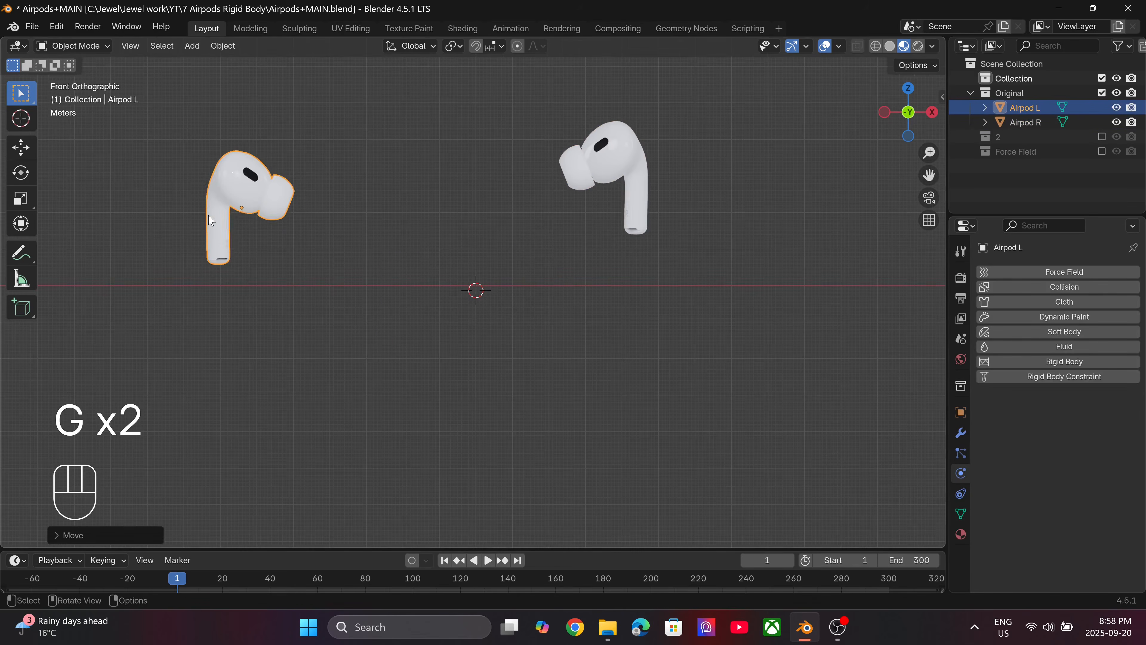
Apply All Transforms to Airpod R.
scroll(503, 307, down, 2)
scroll(504, 306, down, 3)
scroll(515, 267, up, 3)
shift+middle_drag(515, 268, 549, 307)
click(576, 271)
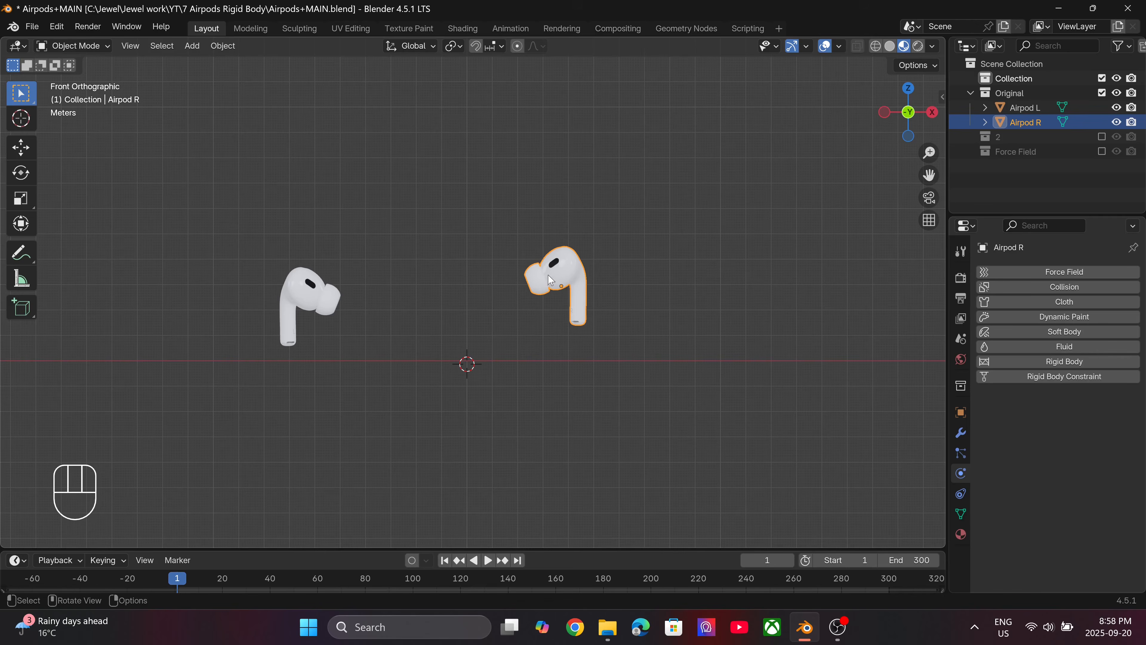
key(ctrl)
key(ctrl+a)
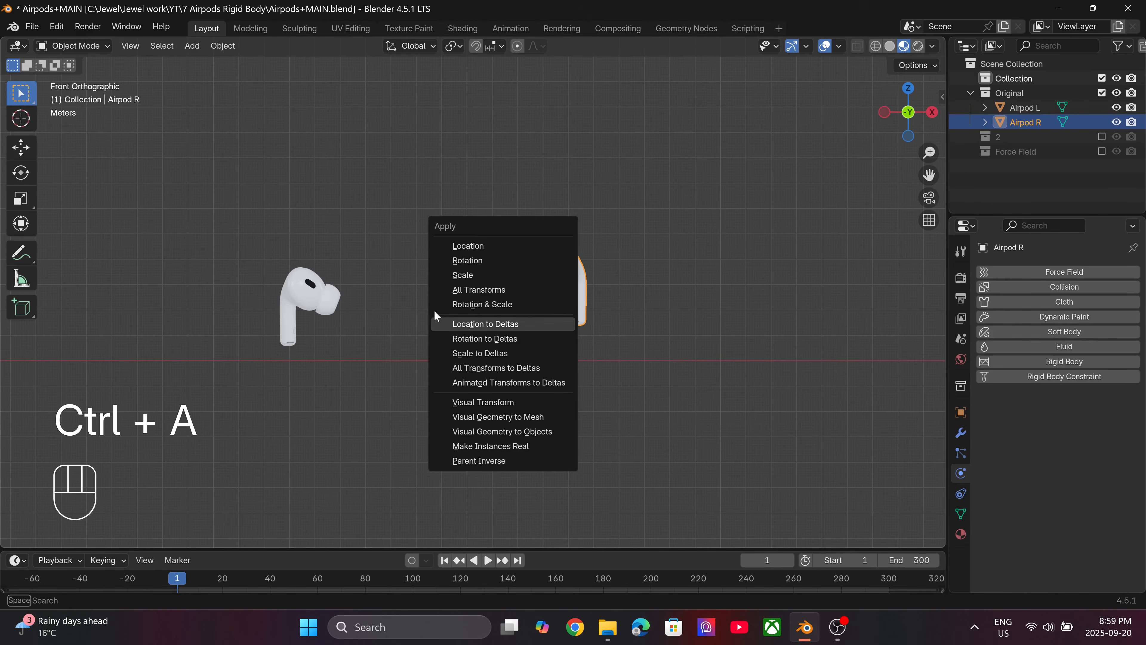
click(547, 290)
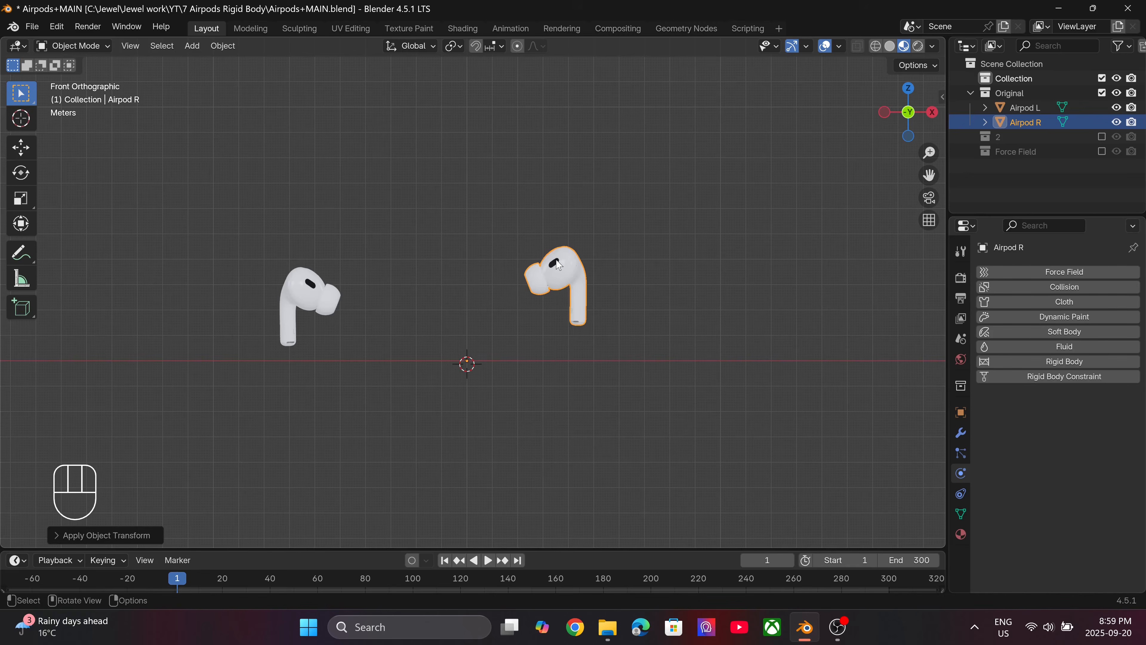
Set Airpod R's origin to its geometry.
scroll(560, 259, up, 4)
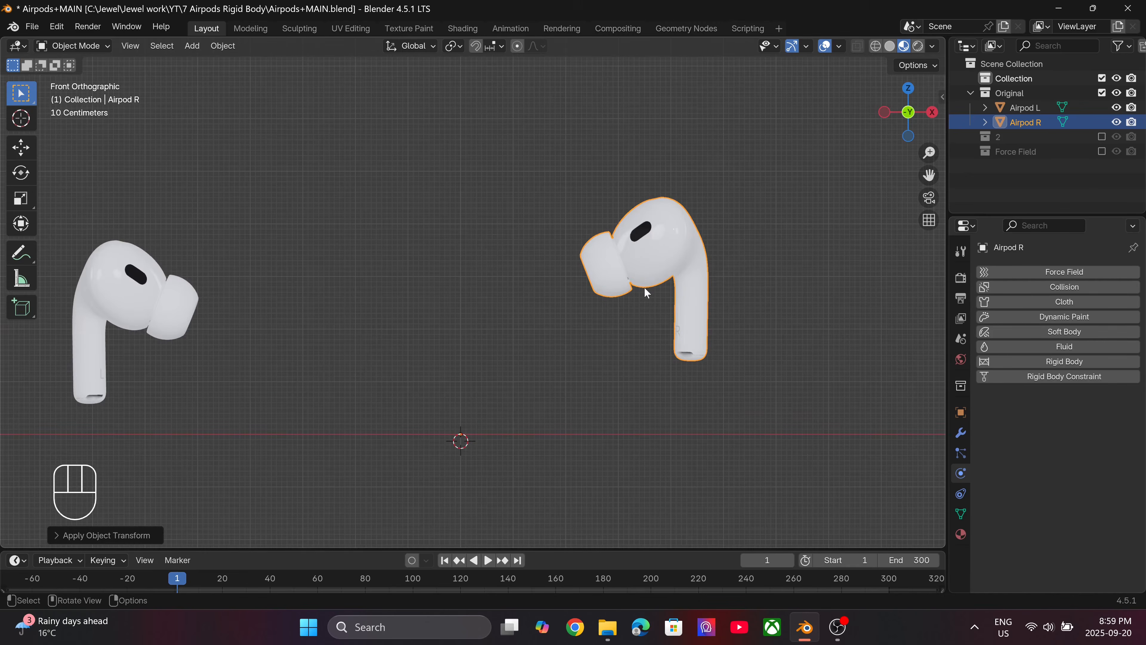
click(232, 46)
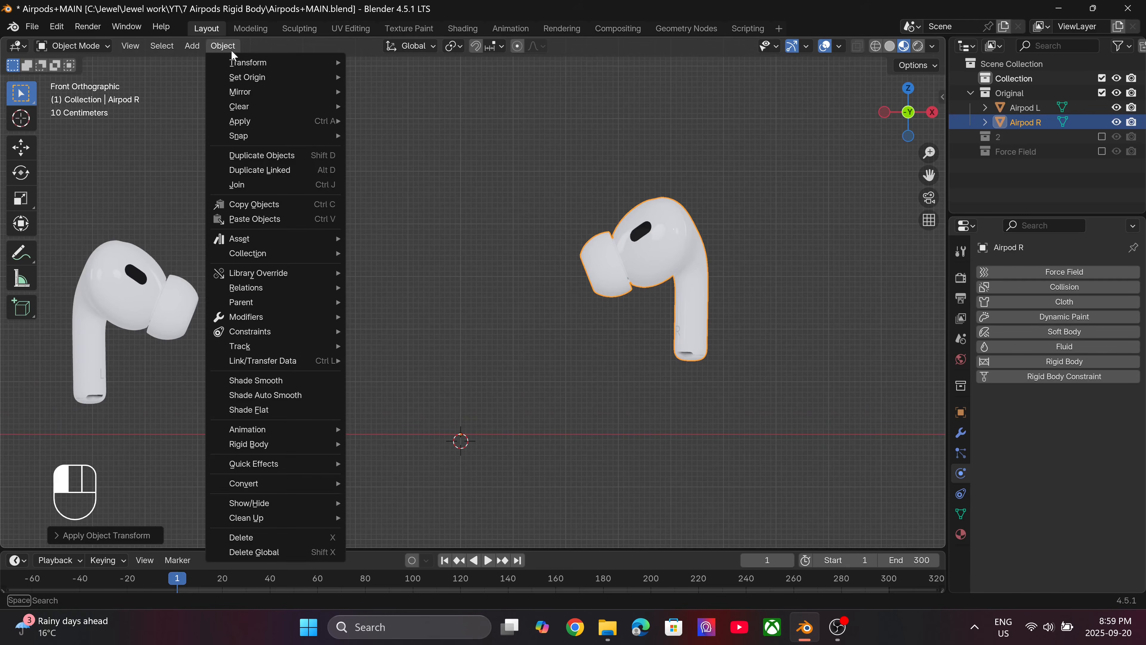
mouse_move(241, 79)
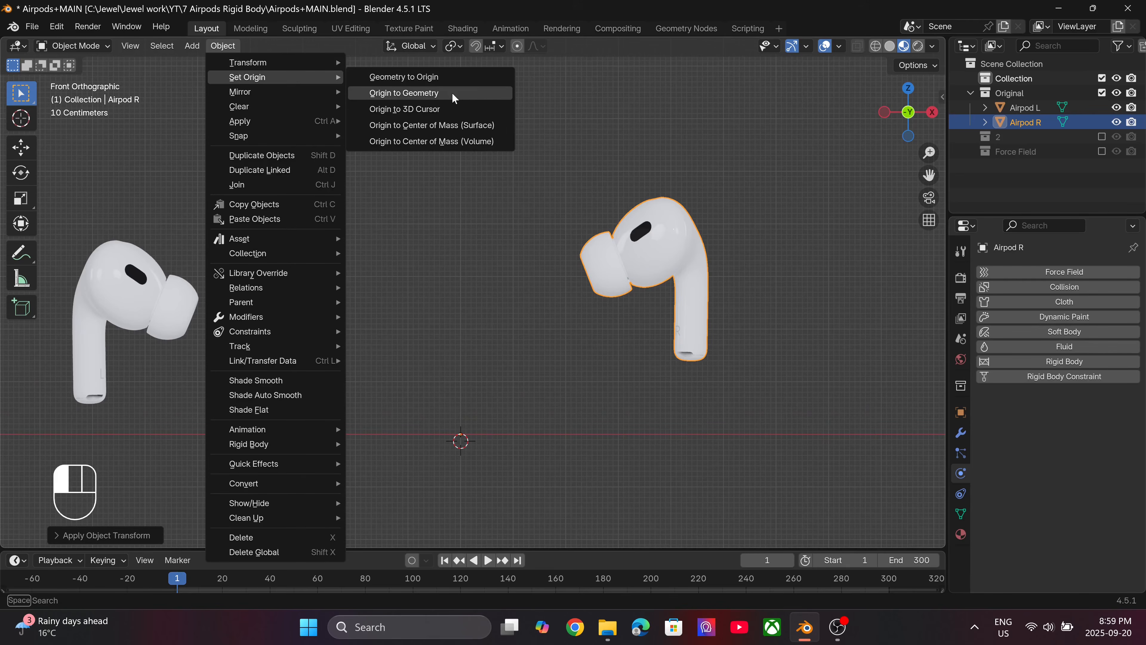
click(472, 92)
scroll(723, 293, down, 3)
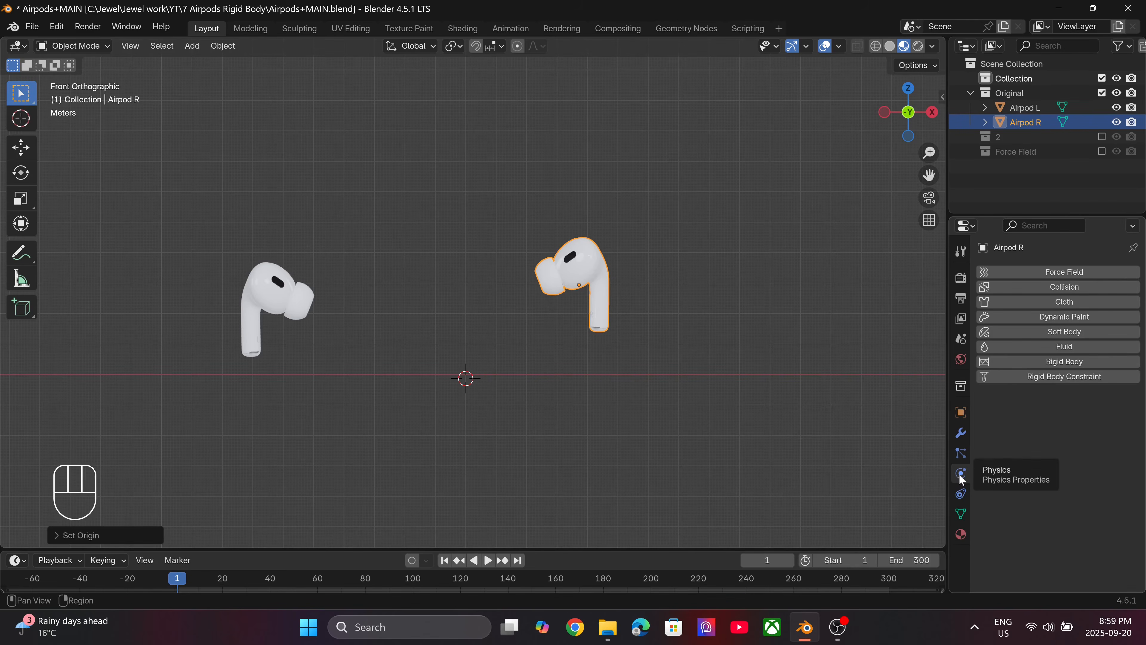
Add Rigid Body physics to Airpod R with a mass of 2 kg, and enlarge the timeline.
click(1022, 362)
drag(628, 552, 656, 395)
scroll(1061, 478, down, 3)
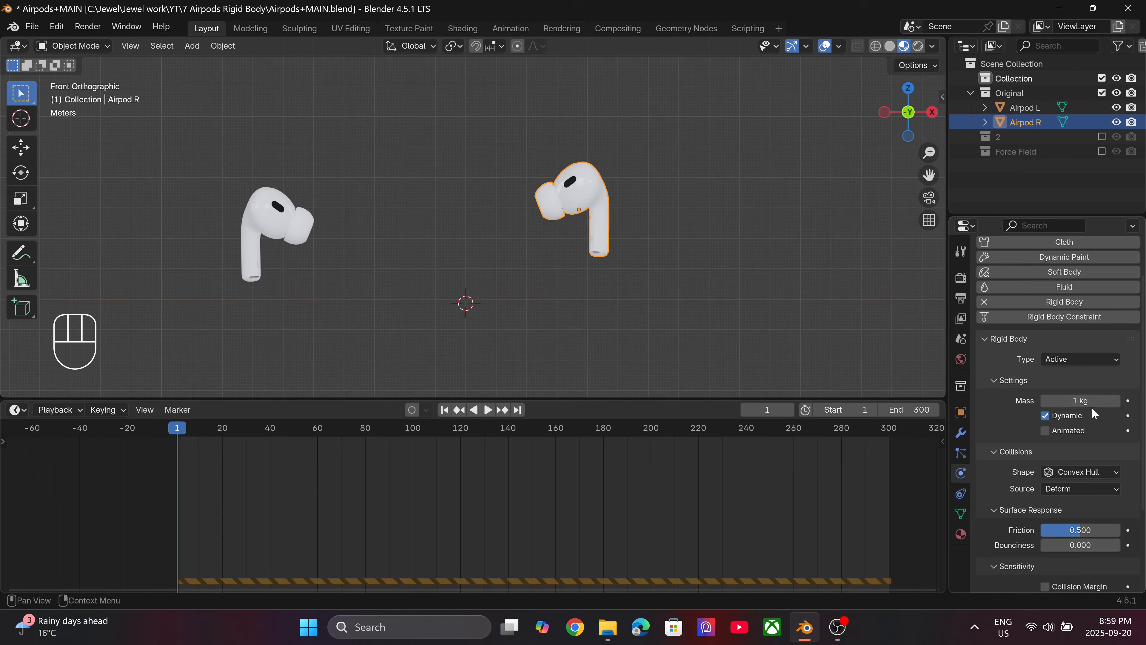
click(1085, 401)
text(2)
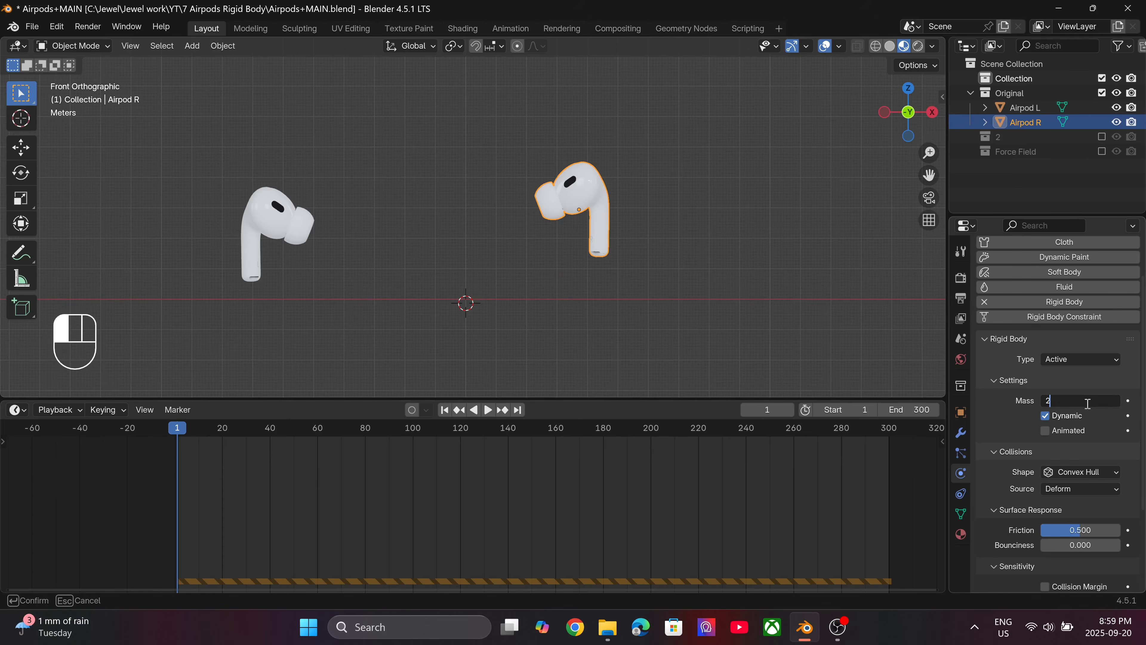
key(Return)
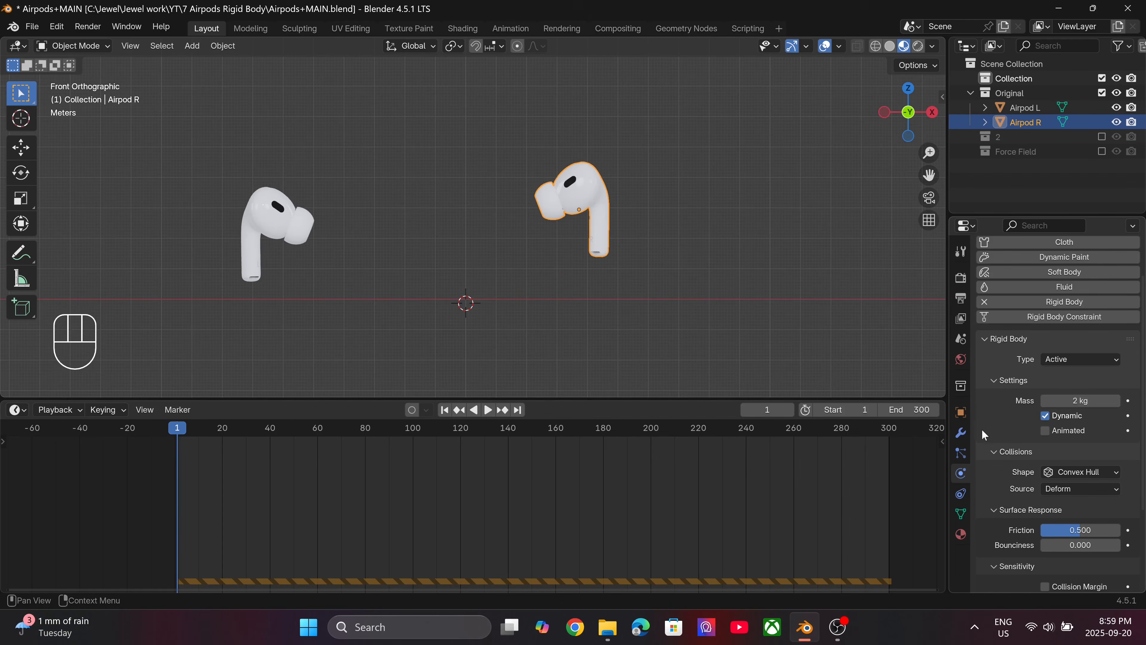
Choose Convex Hull as the collision shape for Airpod R's rigid body.
scroll(990, 427, down, 3)
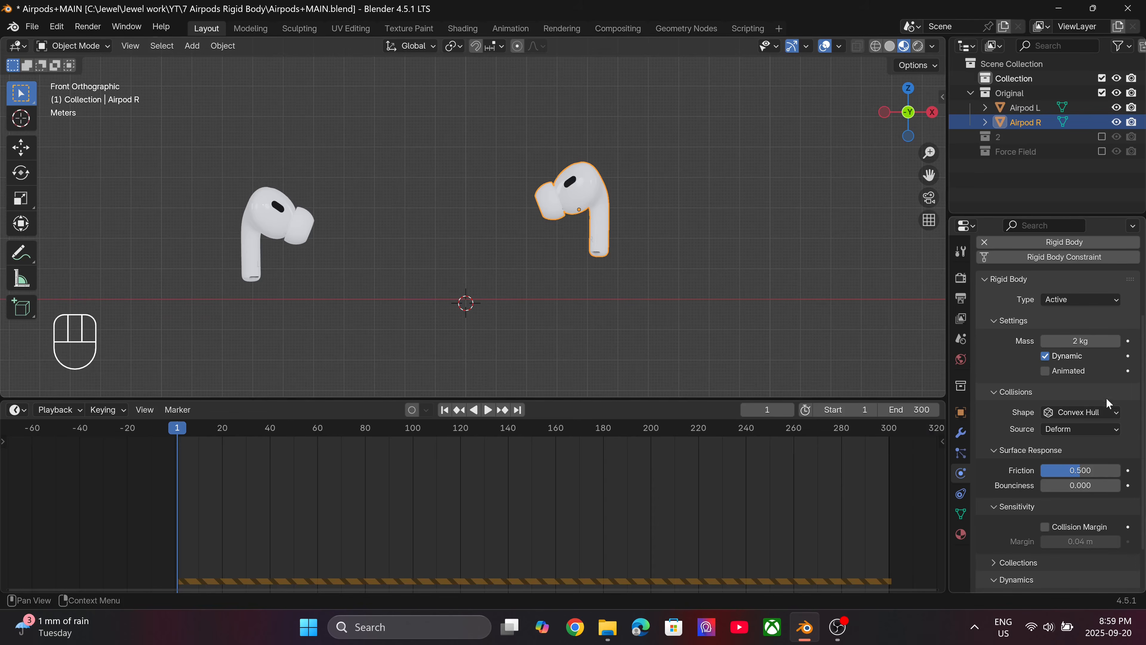
click(1103, 412)
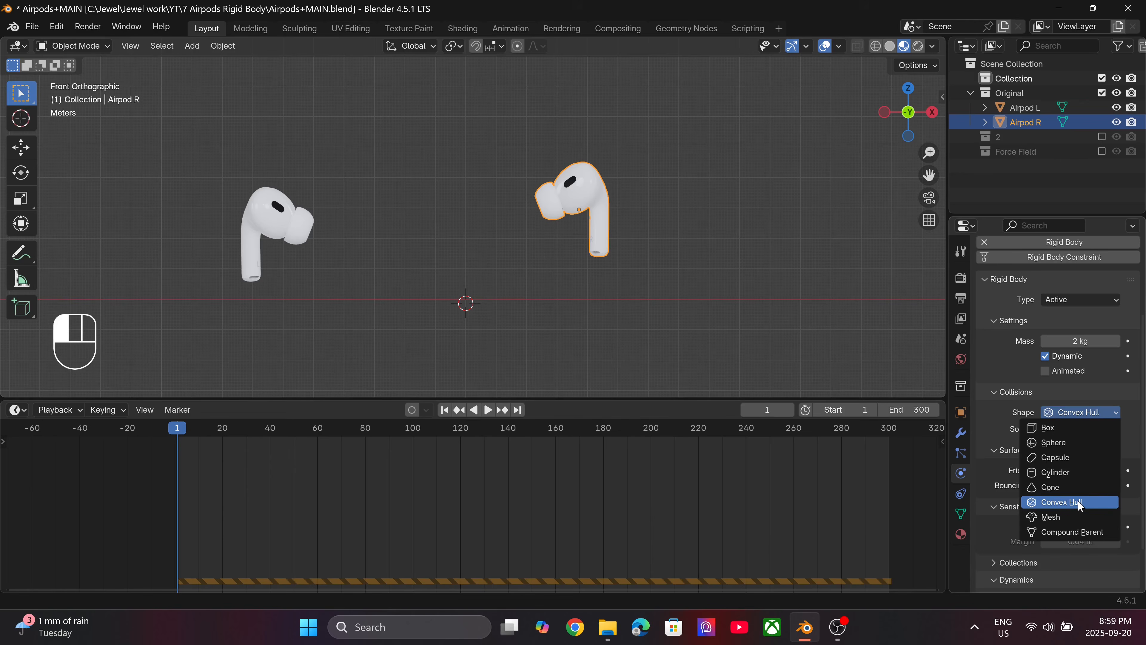
click(1066, 503)
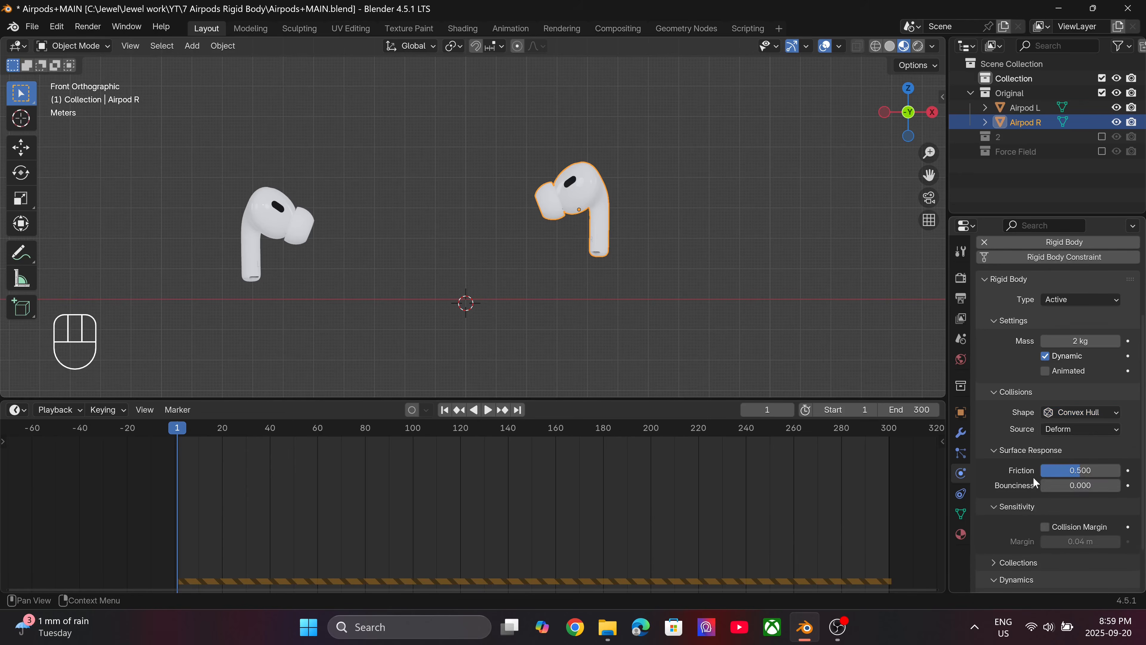
Set Airpod R's surface response to a friction of 0.24 and a bounciness of 0.2.
scroll(1032, 475, down, 3)
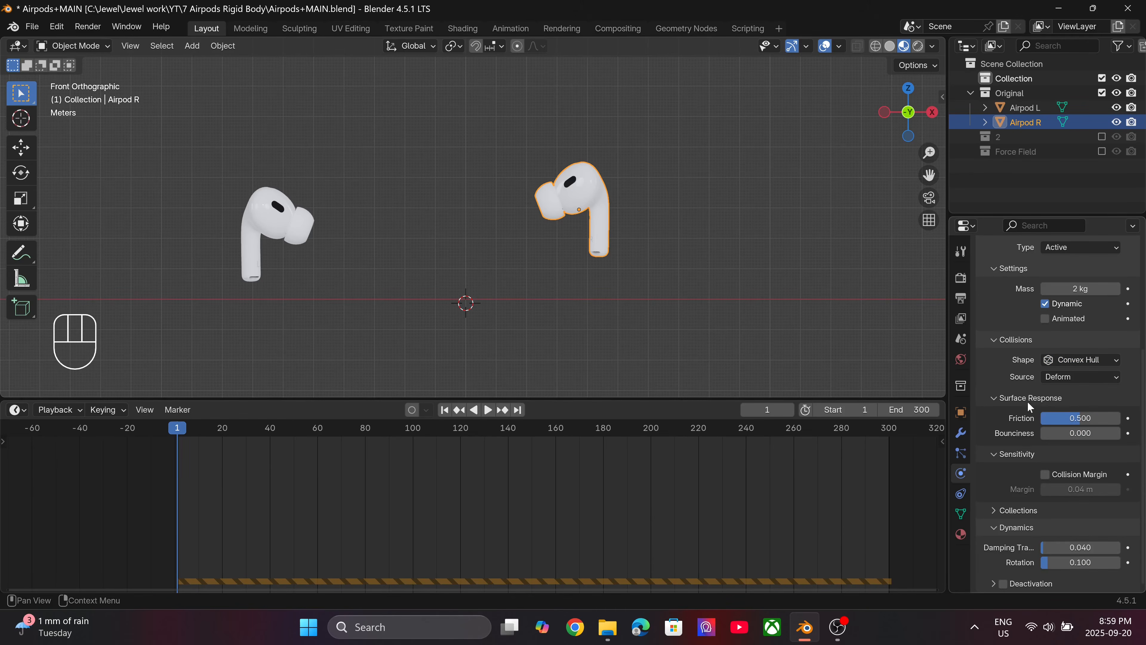
click(1078, 421)
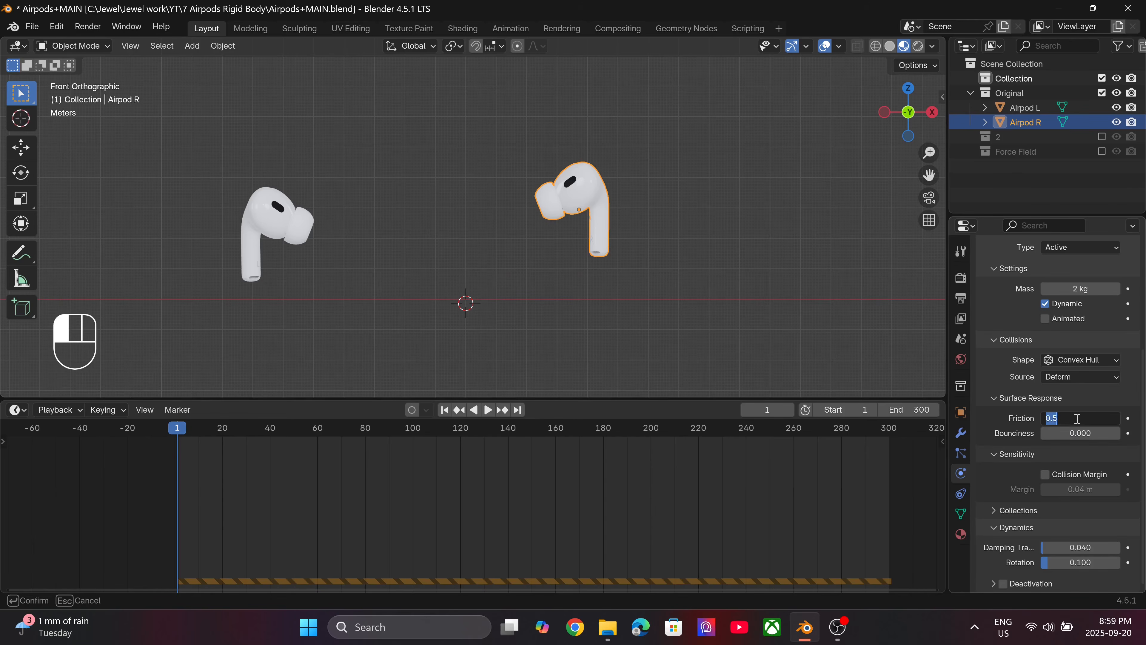
text(.240)
key(Return)
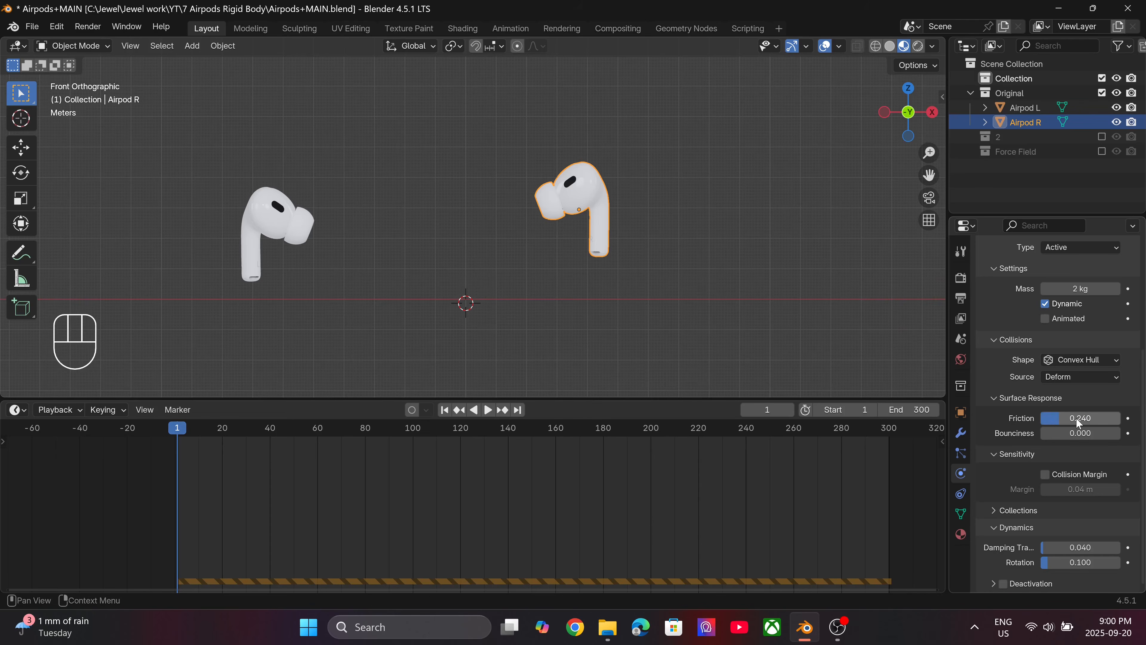
click(1052, 436)
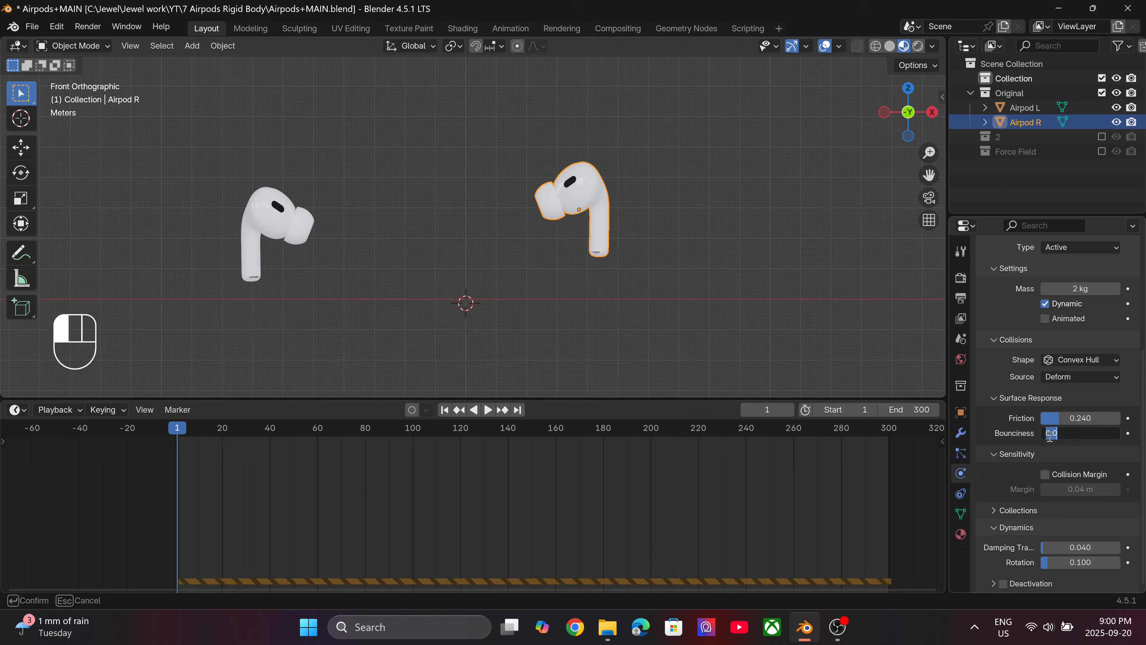
key(BackSpace)
text(.2)
key(Return)
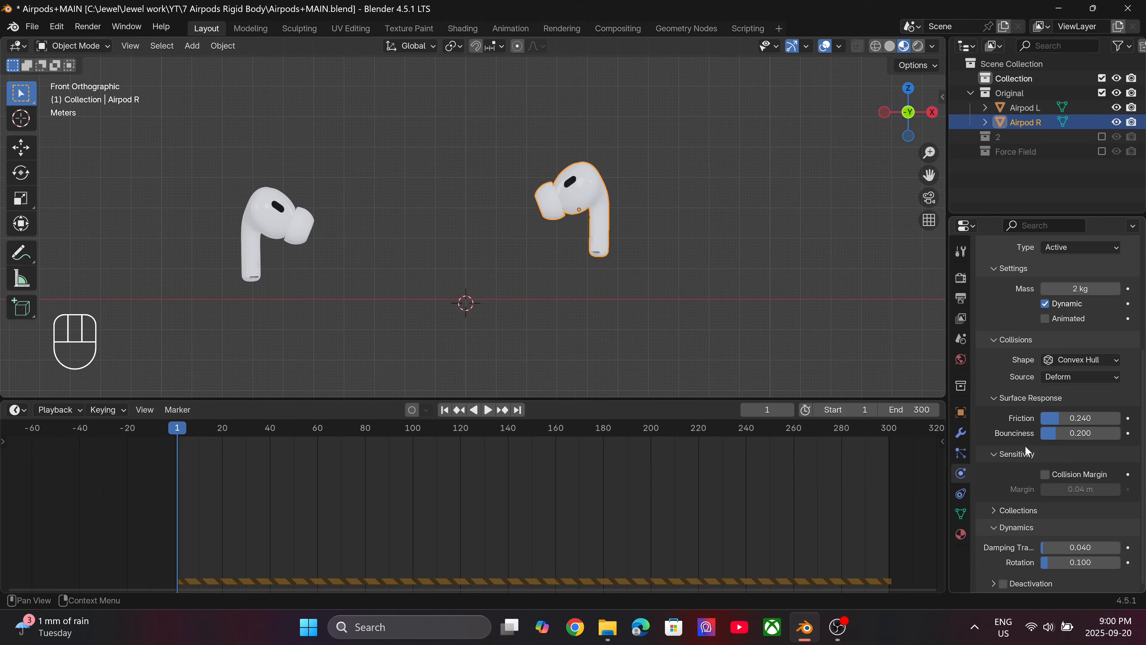
Enable Airpod R's collision margin with a value of 0.004 m, and turn on Deactivation.
click(1046, 474)
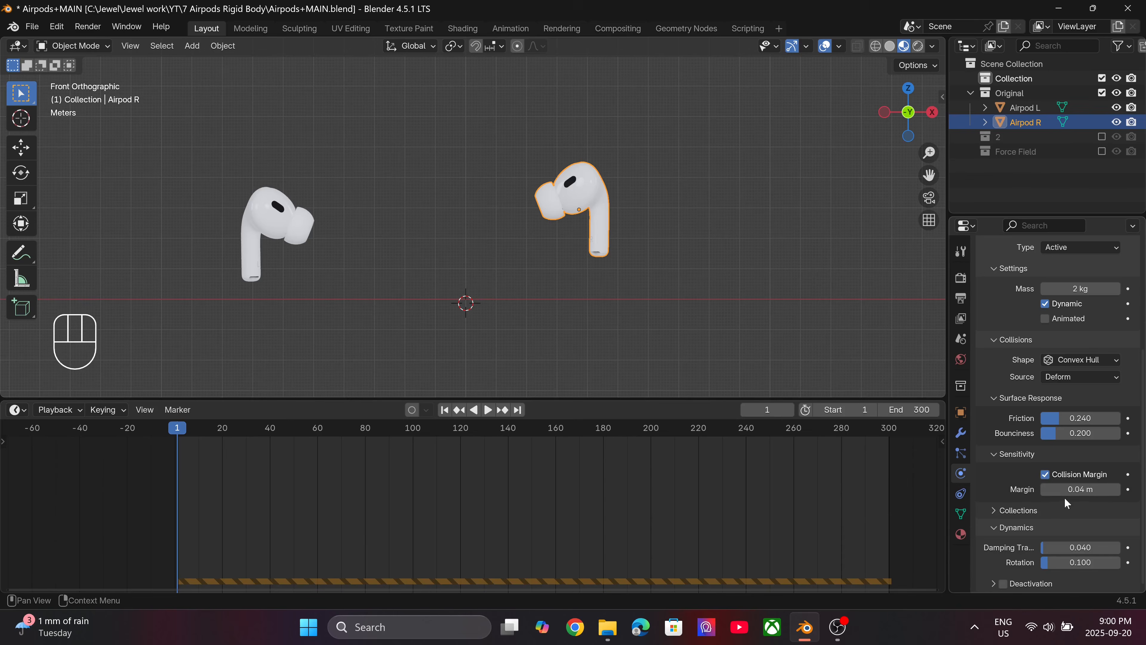
click(1073, 490)
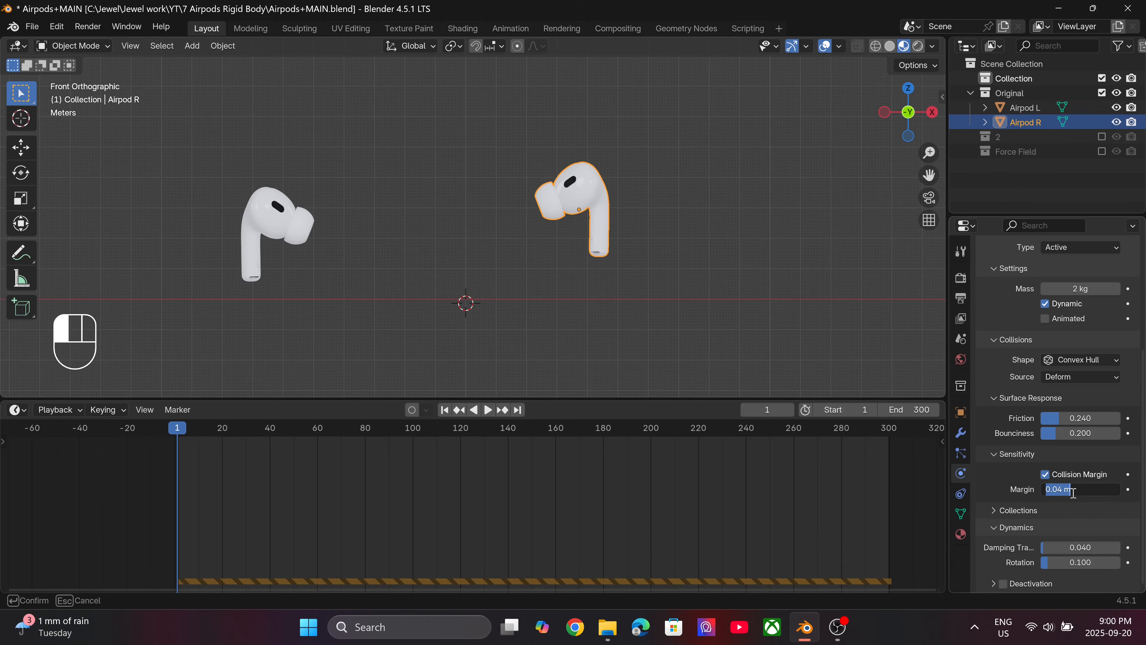
text(.00)
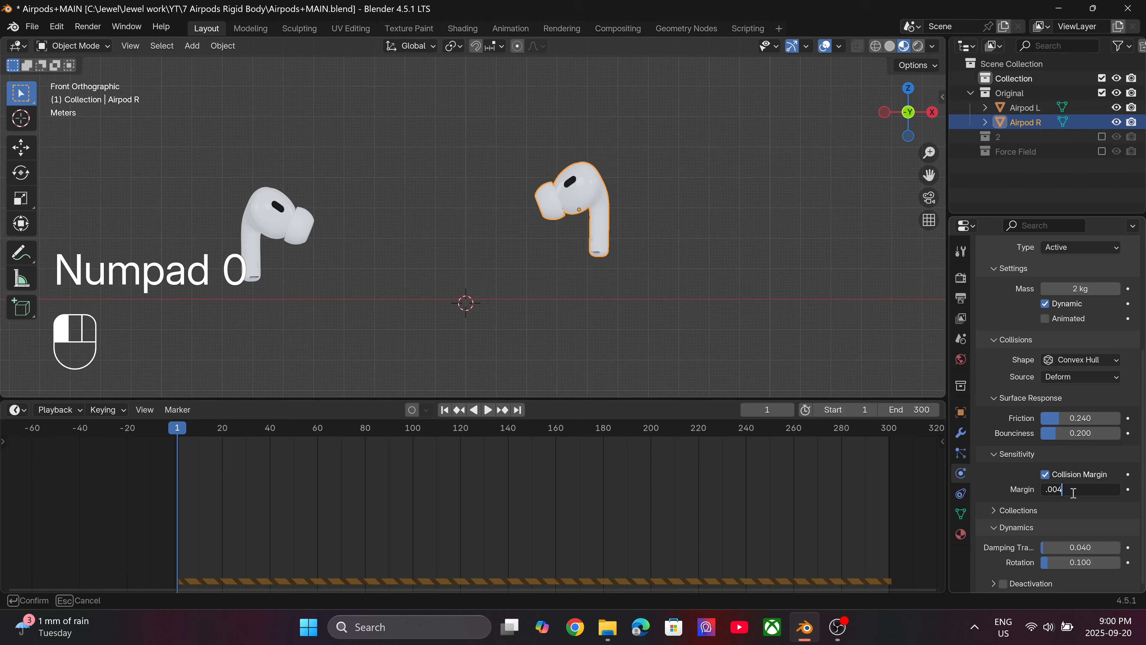
key(Return)
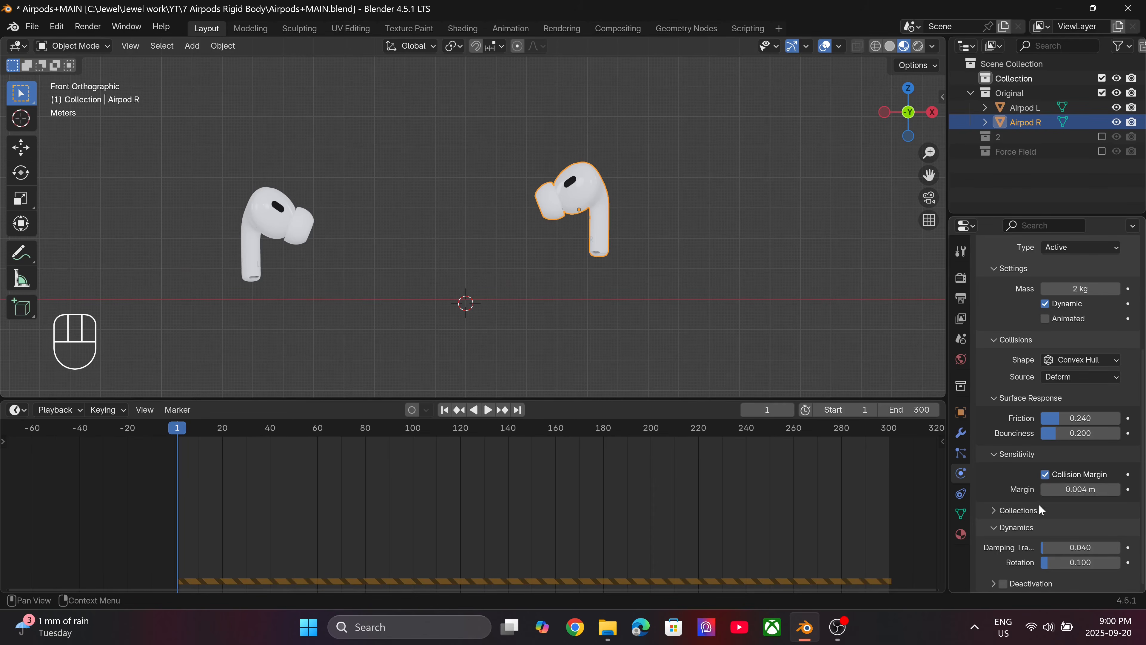
click(1004, 585)
Set the Gravity field weight of the scene's Rigid Body World to 1.
click(960, 337)
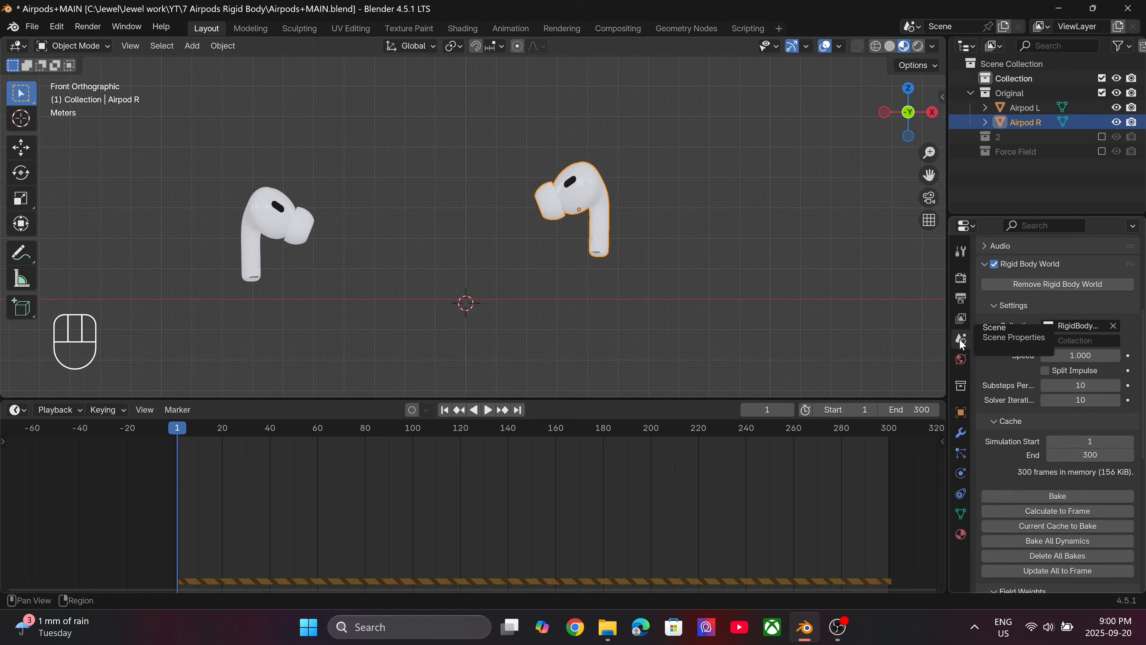
scroll(1005, 456, up, 6)
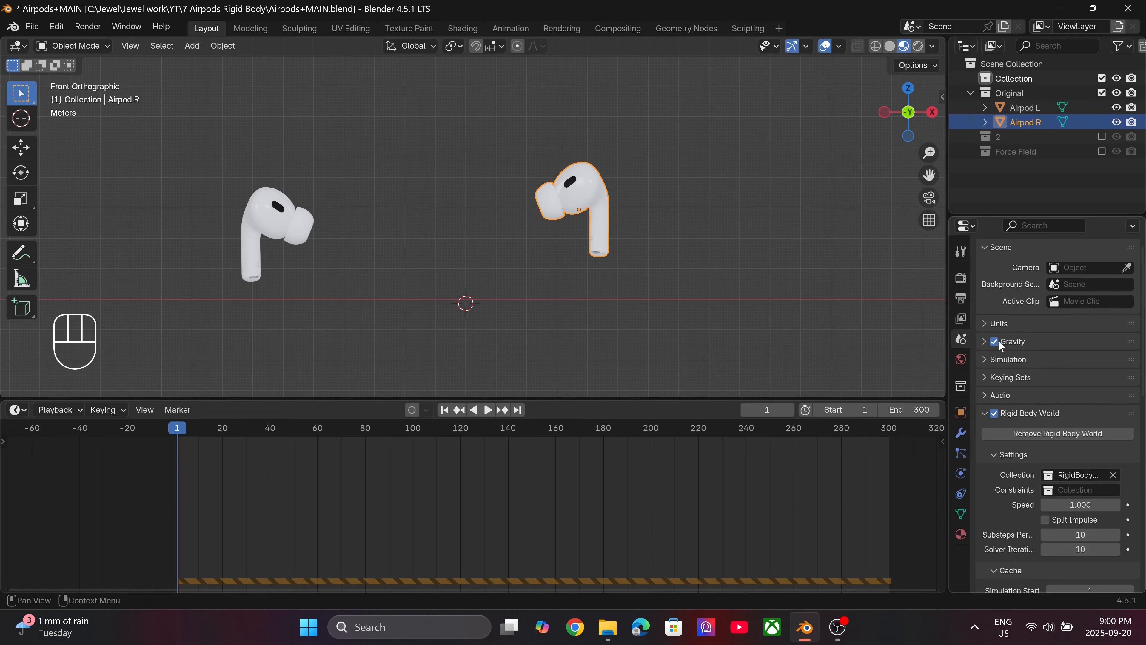
scroll(1003, 345, down, 10)
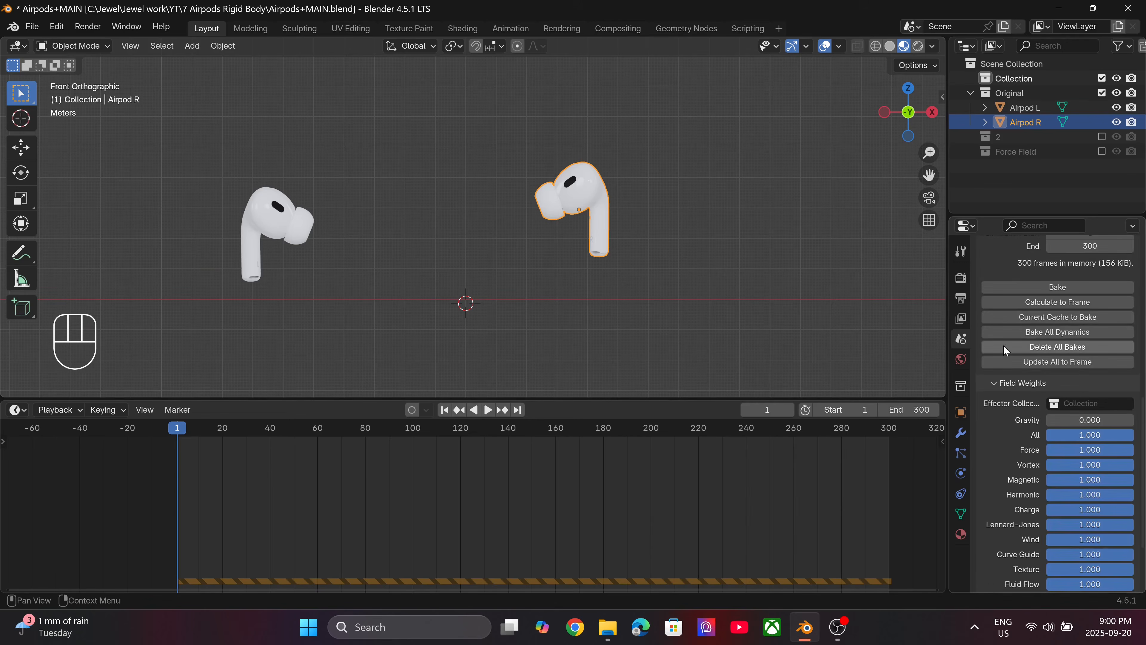
click(1000, 381)
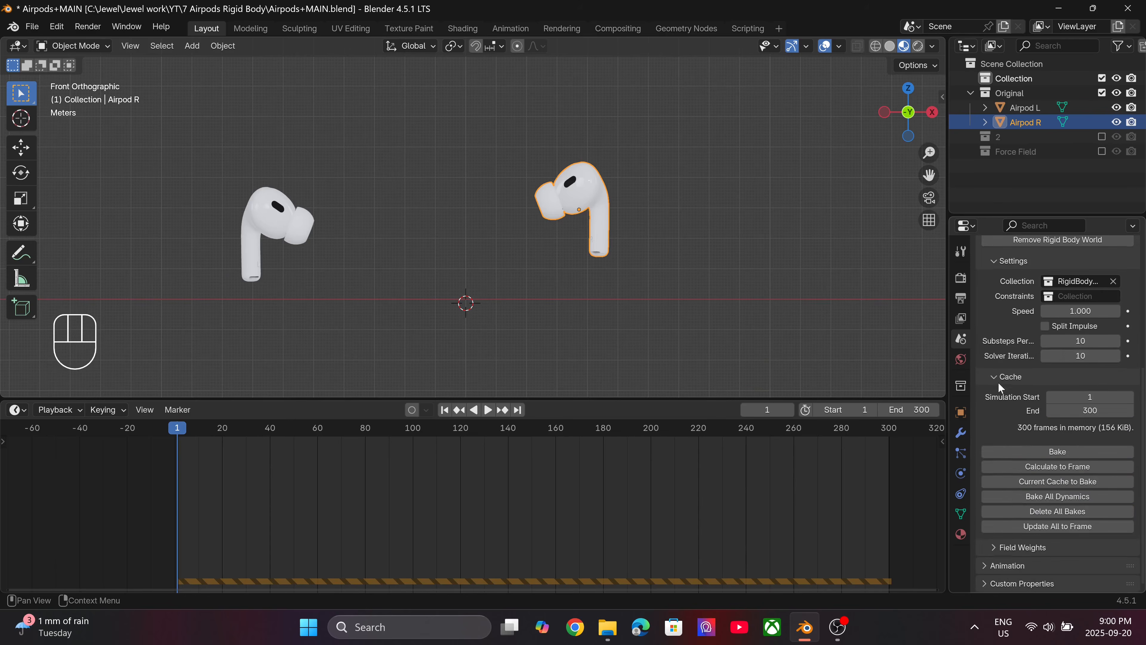
click(996, 549)
scroll(1020, 497, down, 6)
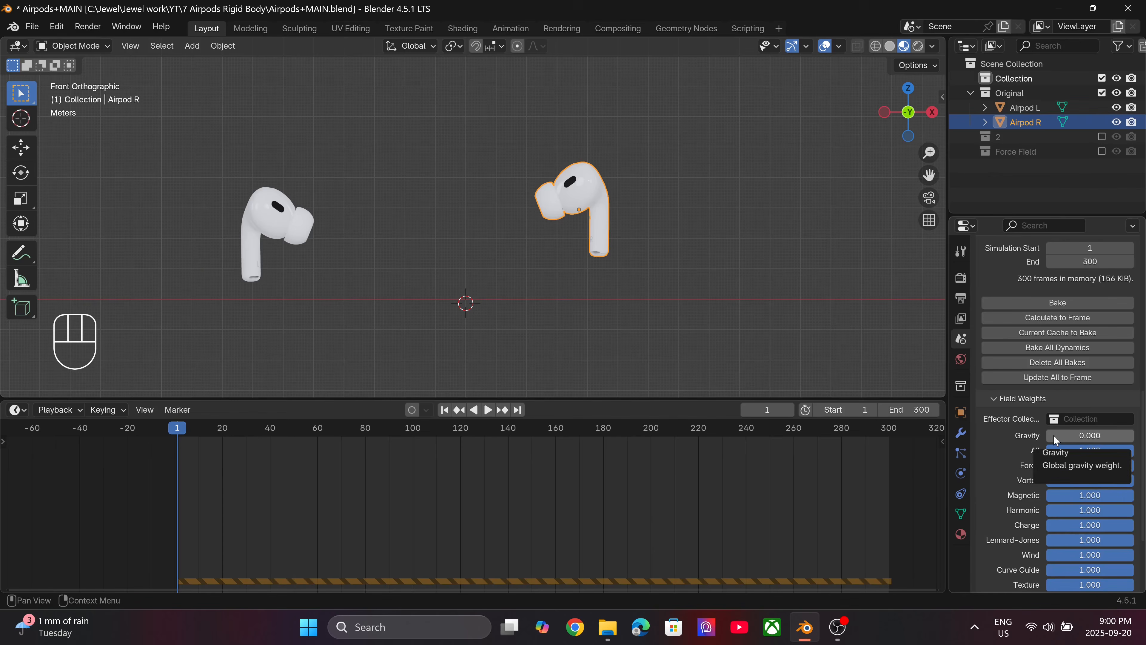
drag(1054, 434, 1134, 435)
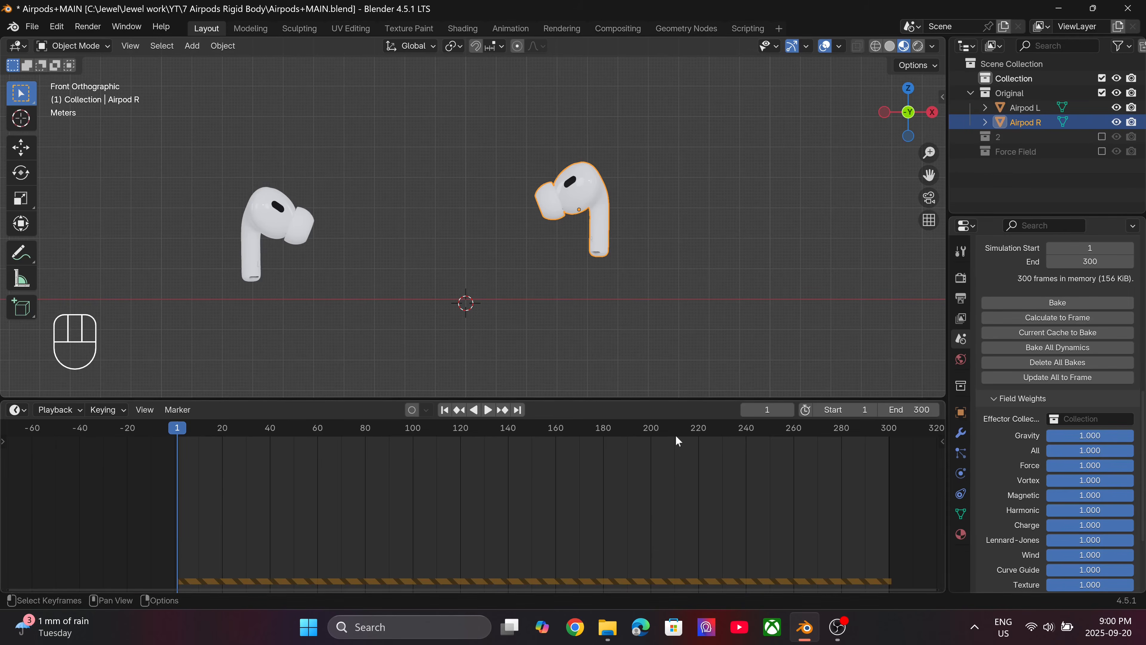
Shrink the timeline area to enlarge the 3D viewport, and save the file.
drag(590, 403, 523, 529)
key(ctrl+s)
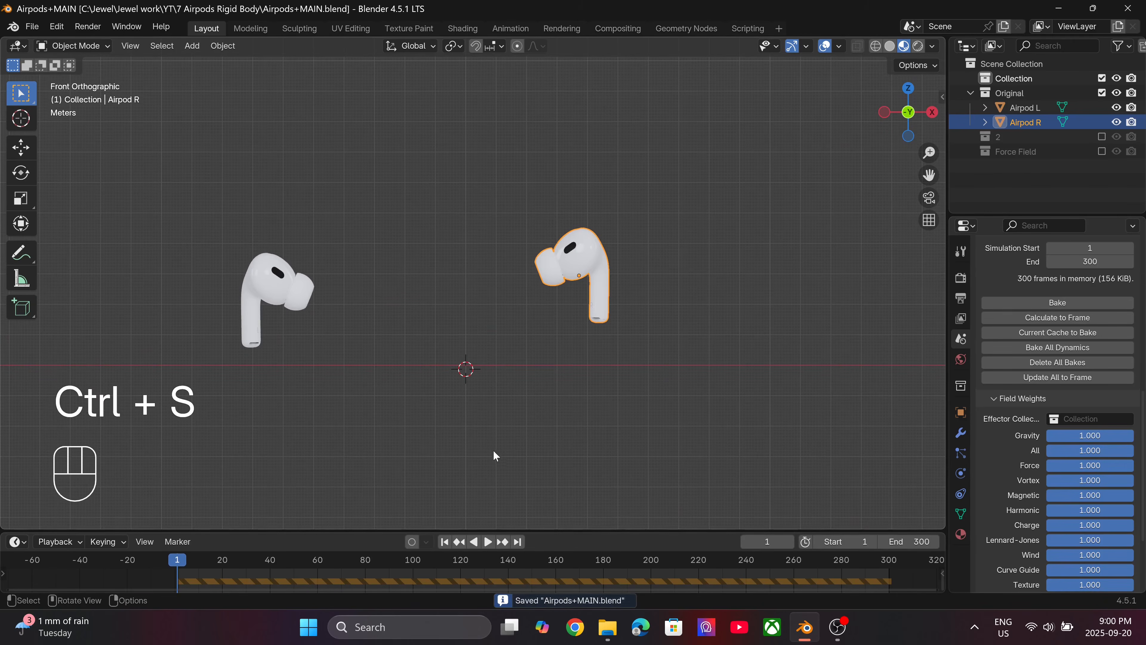
Play the simulation with full gravity, follow Airpod R as it falls, and return to the first frame with both earbuds in view.
key(space)
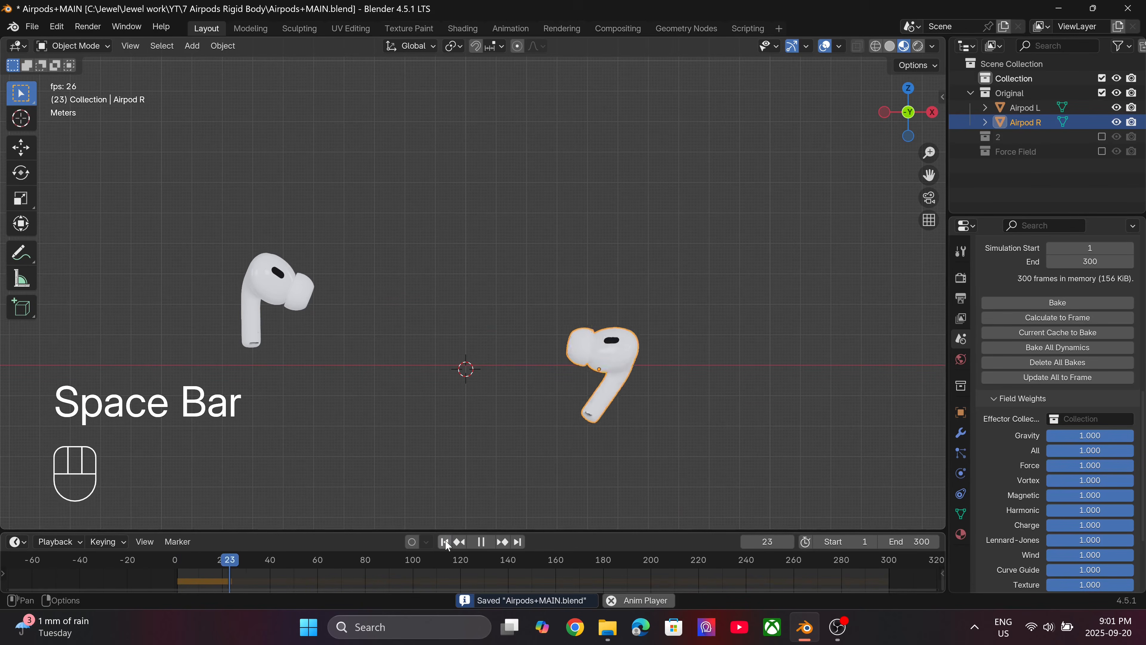
scroll(600, 406, down, 10)
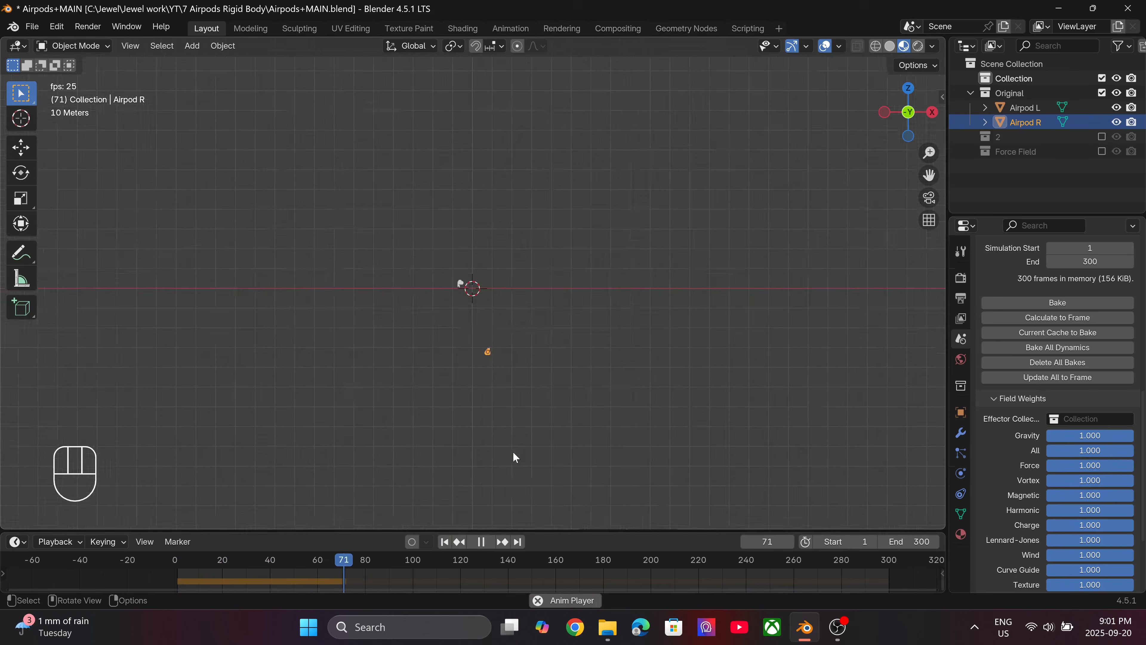
shift+middle_drag(504, 434, 539, 263)
scroll(544, 252, up, 5)
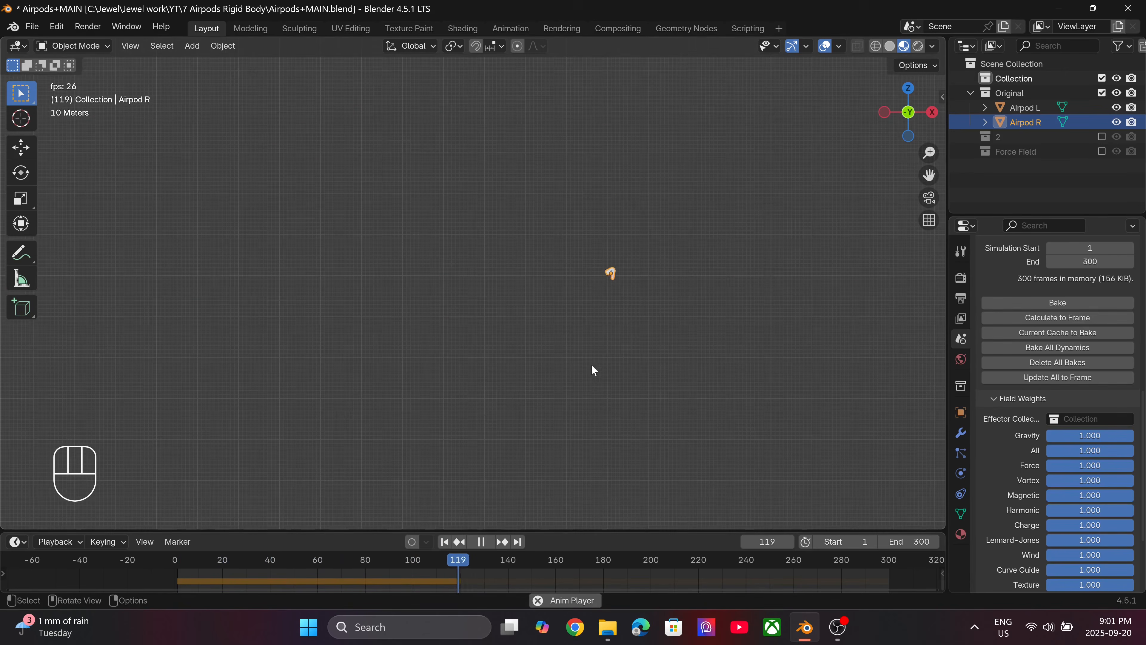
key(space)
click(445, 541)
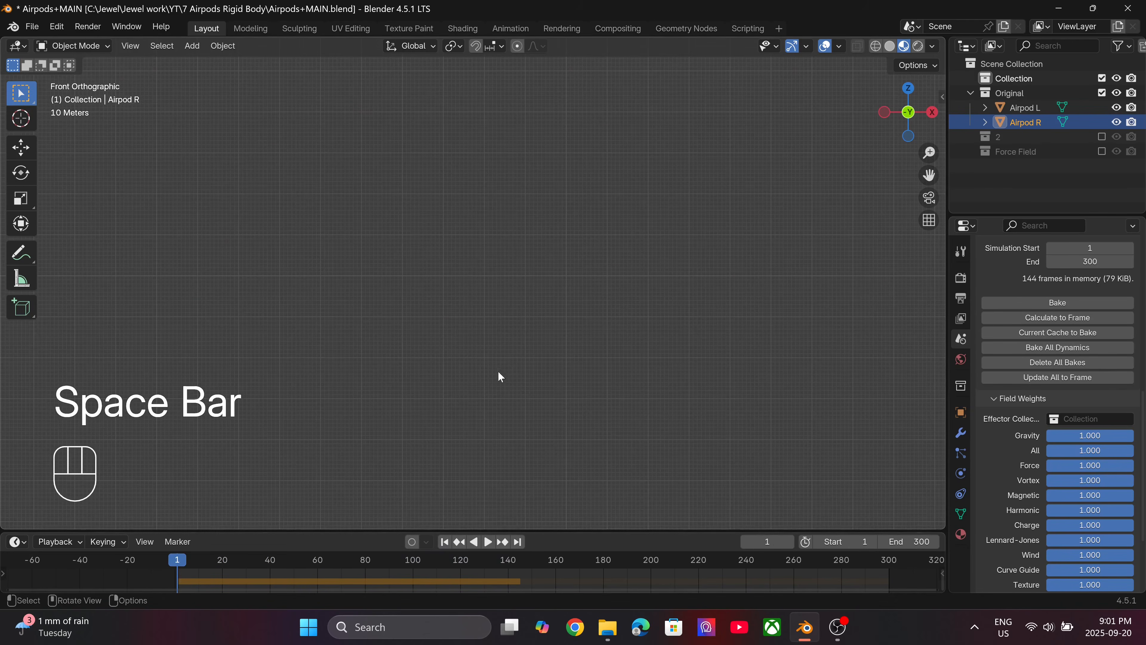
shift+middle_drag(496, 204, 494, 379)
scroll(494, 381, up, 5)
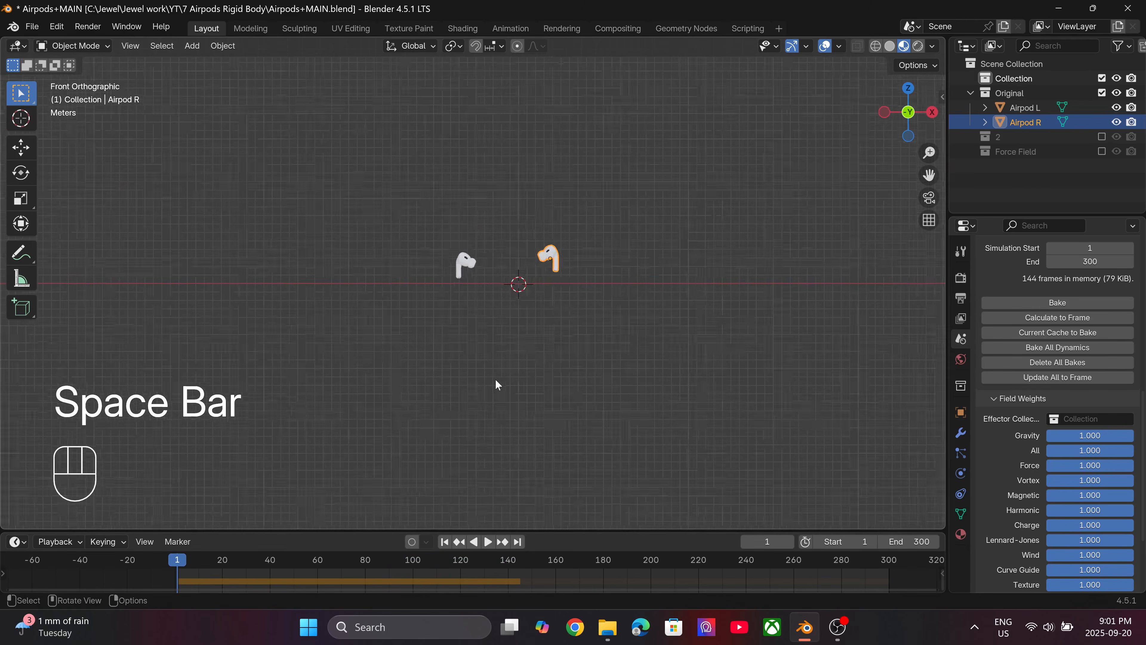
Set the Rigid Body World's Gravity field weight to 0, save the file, and test the playback from the first frame.
drag(1122, 436, 1048, 435)
key(ctrl+s)
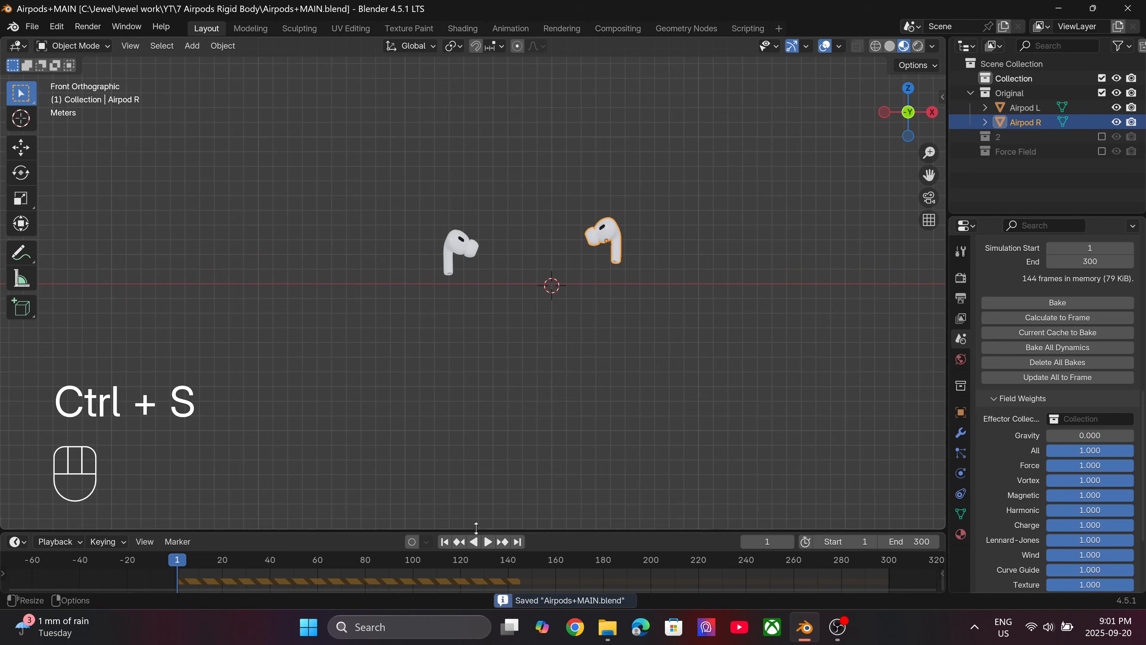
key(space)
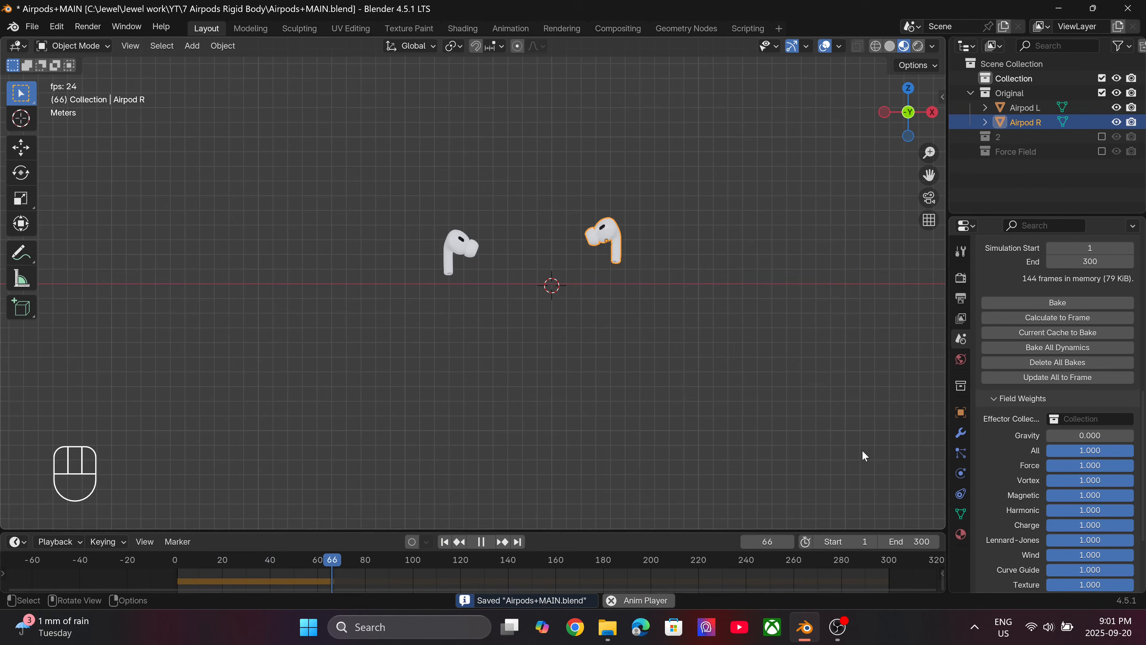
key(space)
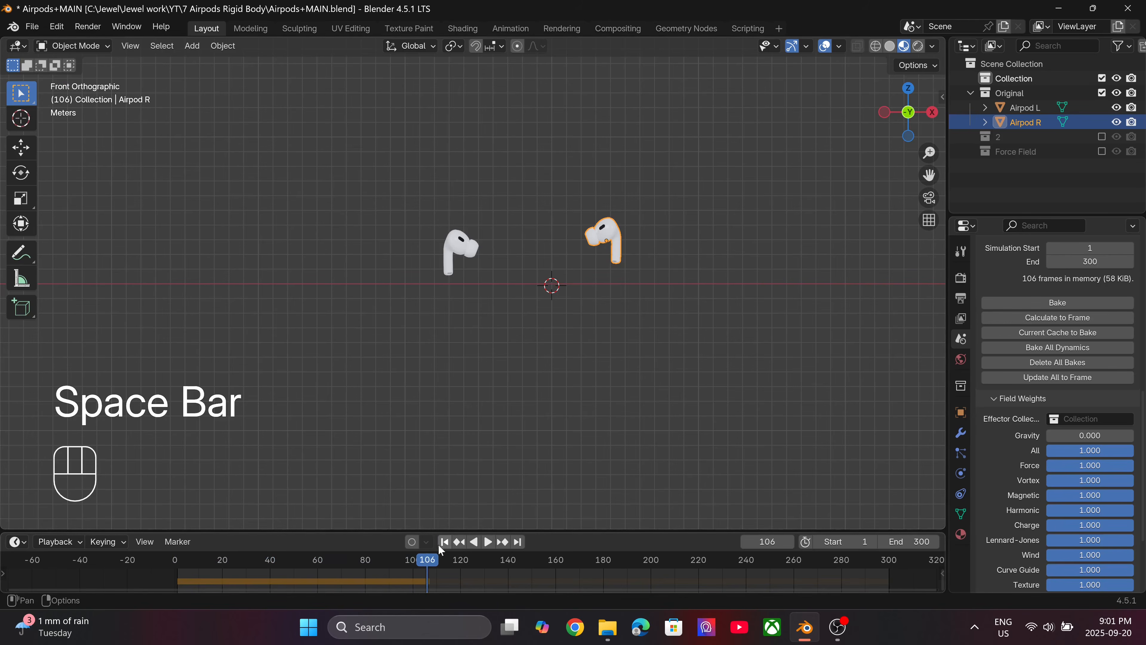
click(445, 542)
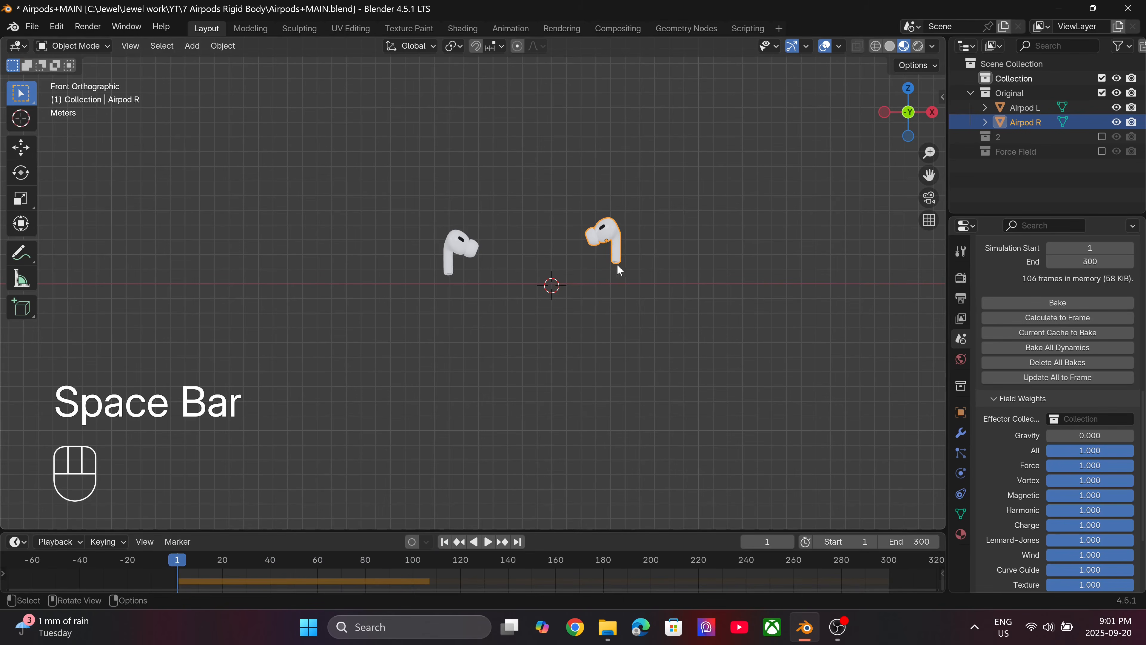
Add a force field of type Force at the 3D cursor between the two earbuds.
shift+middle_drag(628, 247, 599, 275)
scroll(603, 273, up, 3)
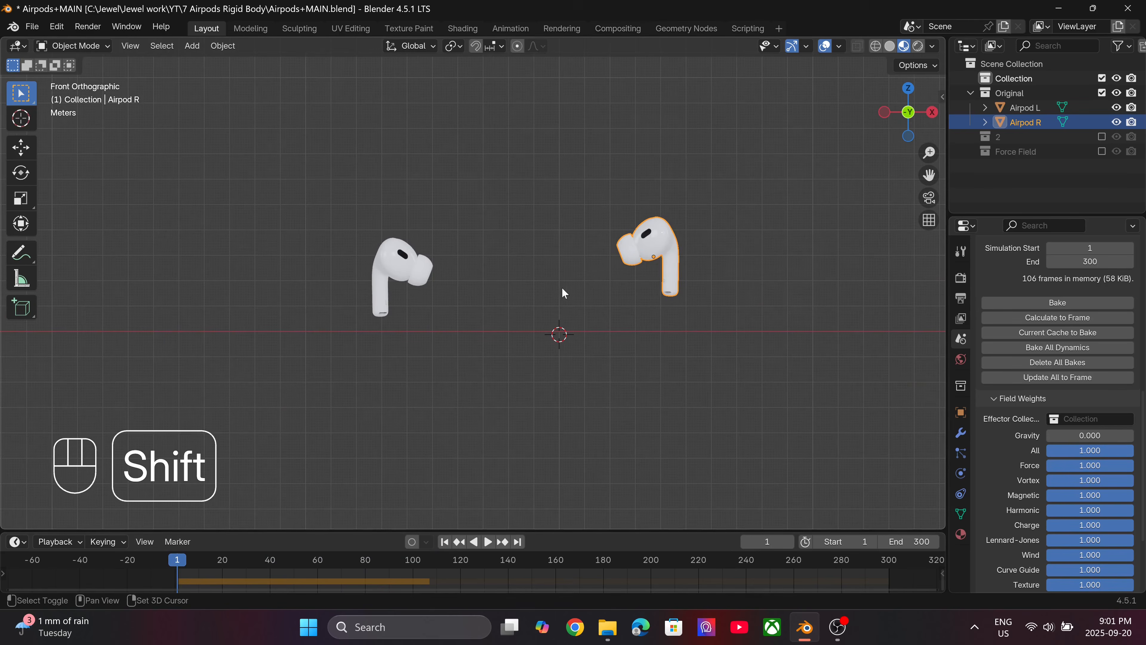
key(shift+a)
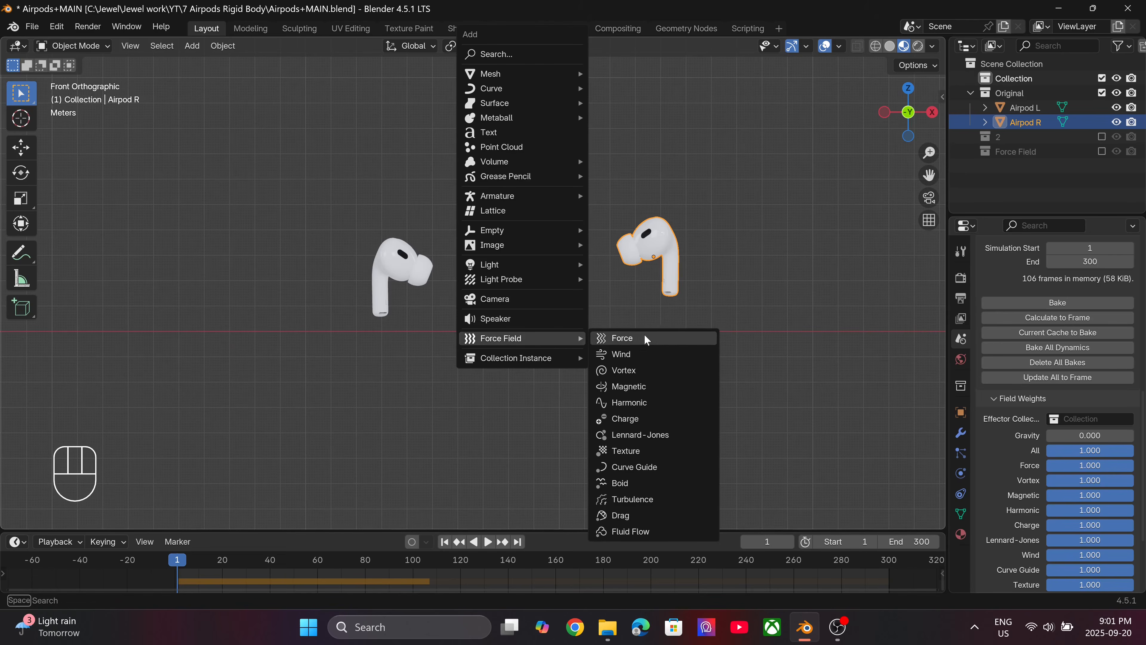
click(677, 344)
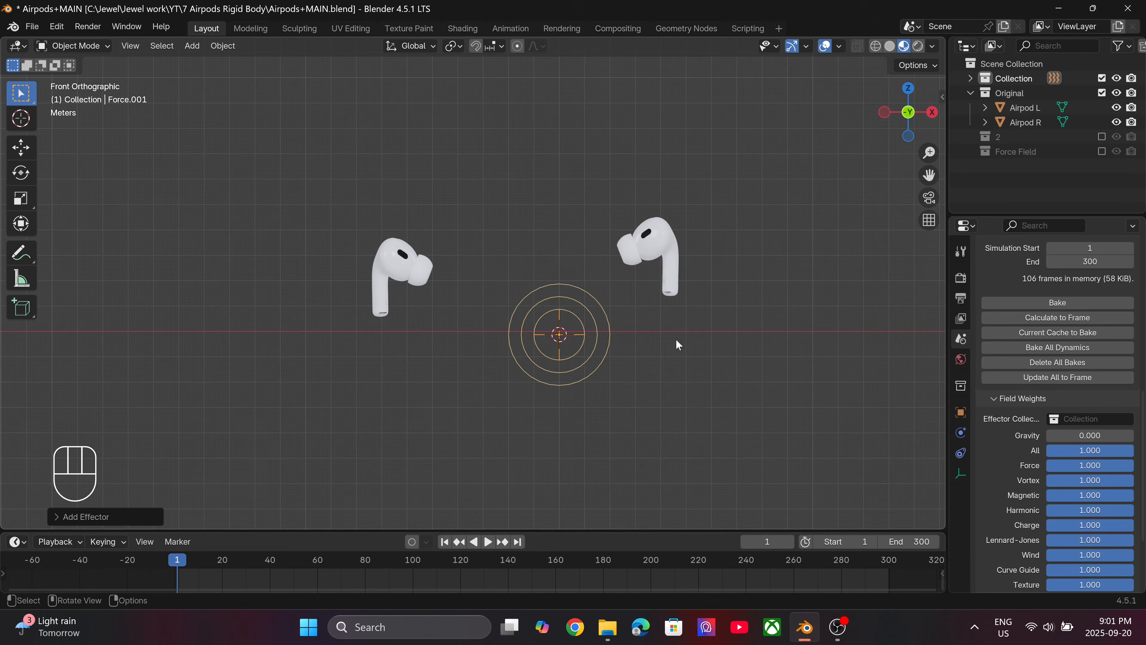
Scale the Force field up to about 4 times its size and apply its scale.
key(s)
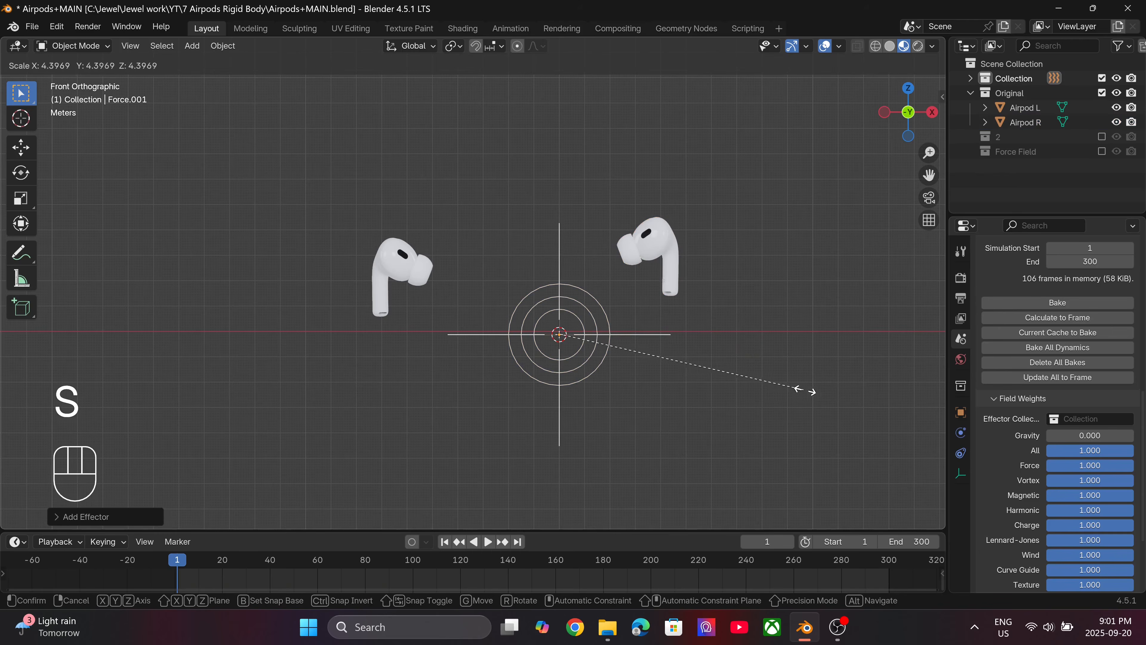
click(779, 398)
key(ctrl+a)
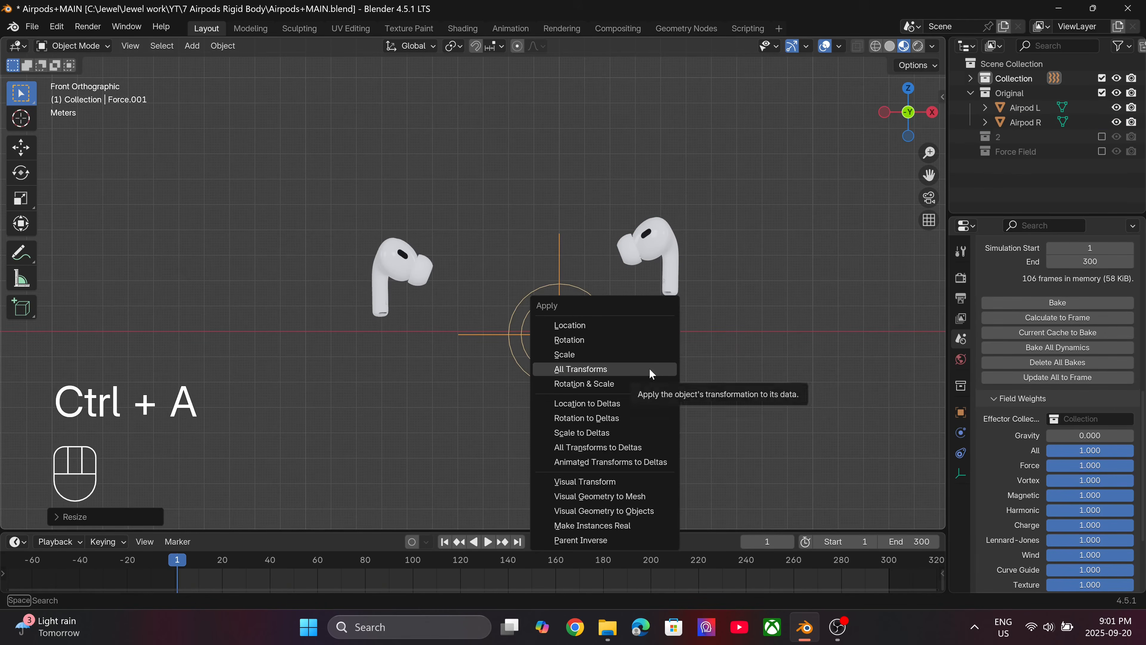
click(632, 355)
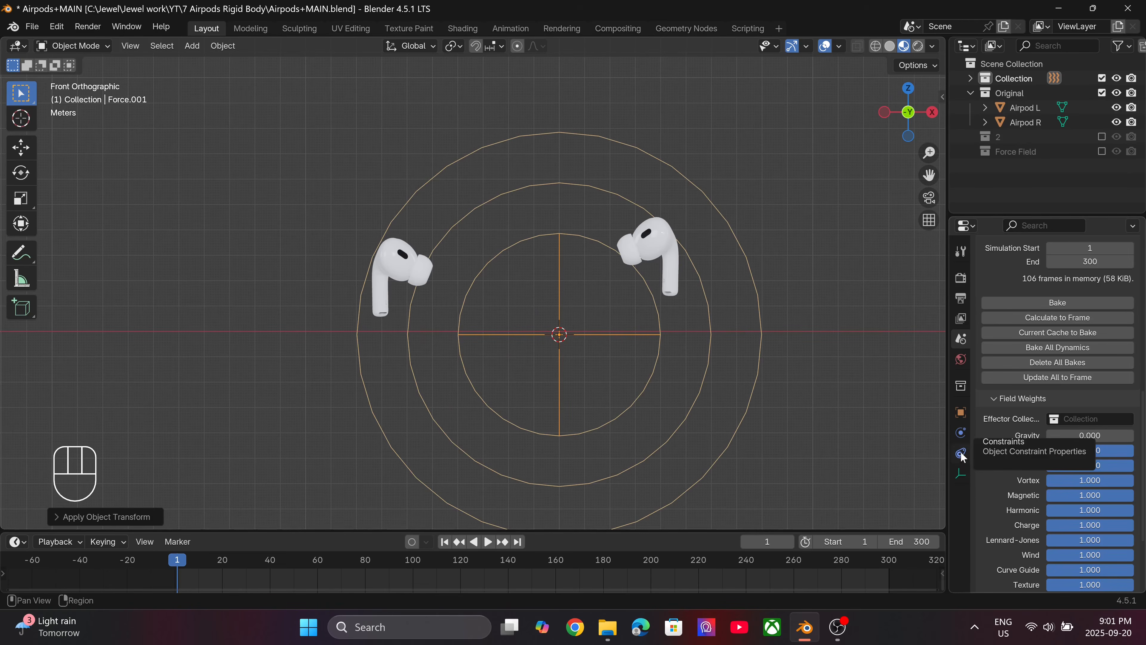
Set the Force field's strength to 10 in its physics properties and save the file.
click(963, 435)
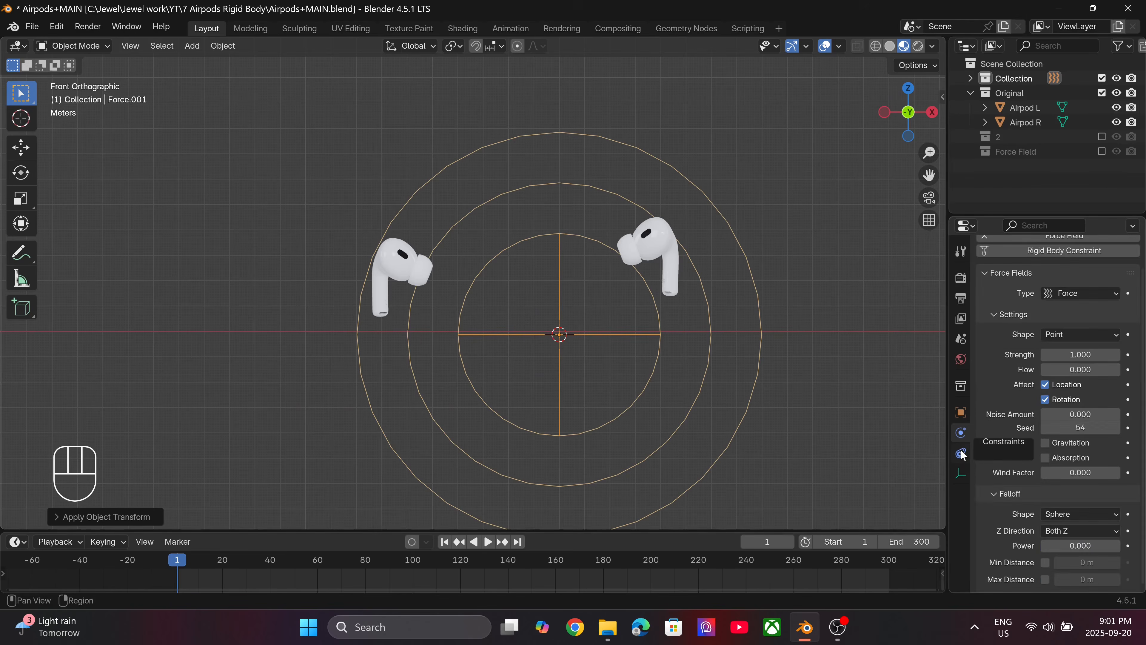
click(1084, 355)
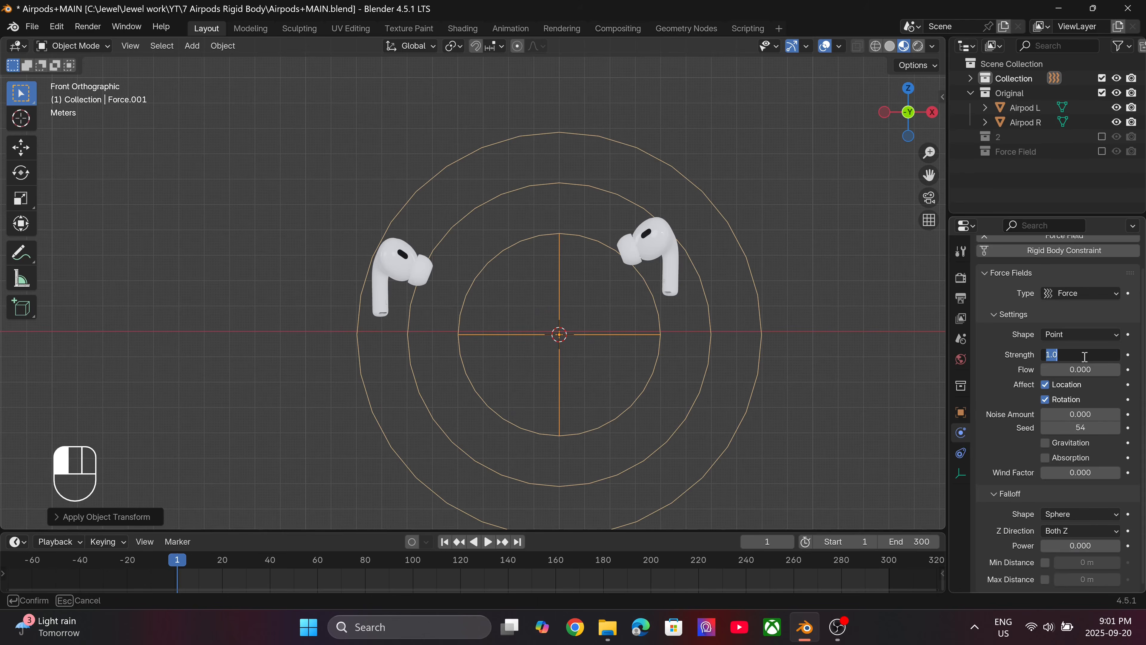
text(10)
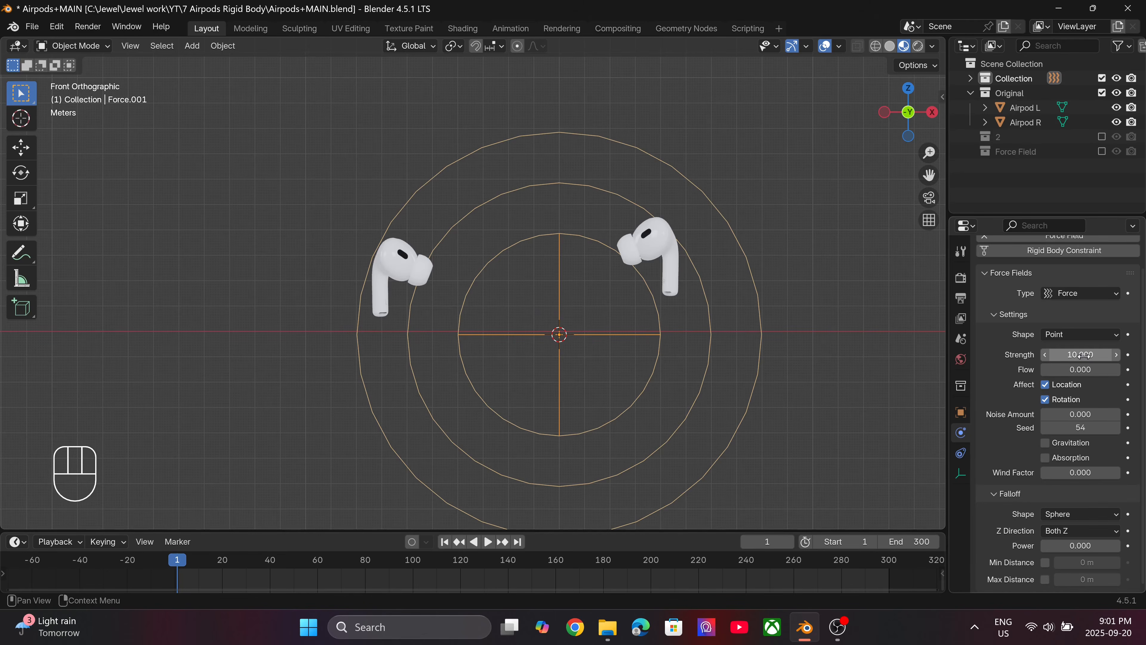
key(ctrl+s)
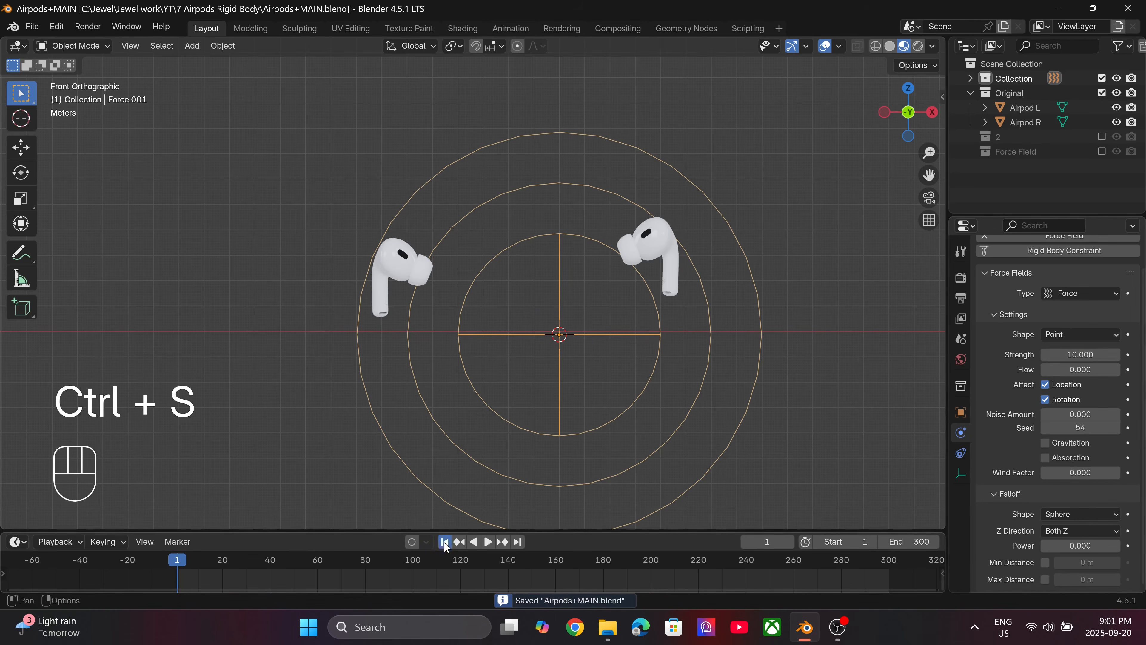
Play the simulation to check how the positive force moves Airpod R, and return to the first frame.
key(space)
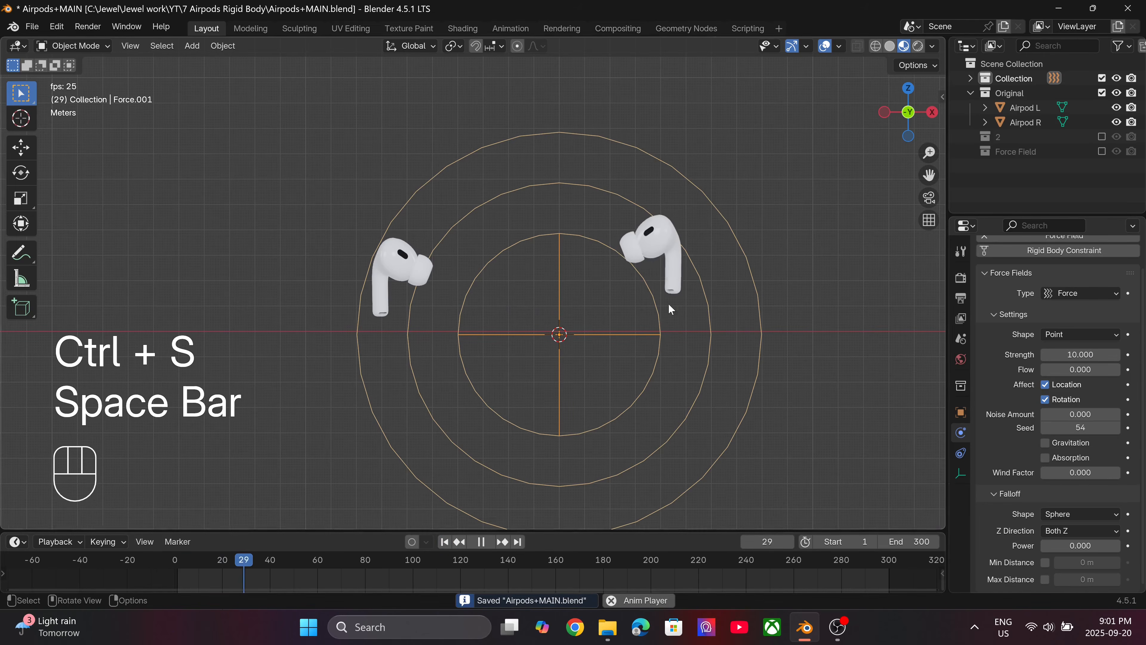
scroll(689, 270, up, 3)
shift+middle_drag(689, 271, 468, 289)
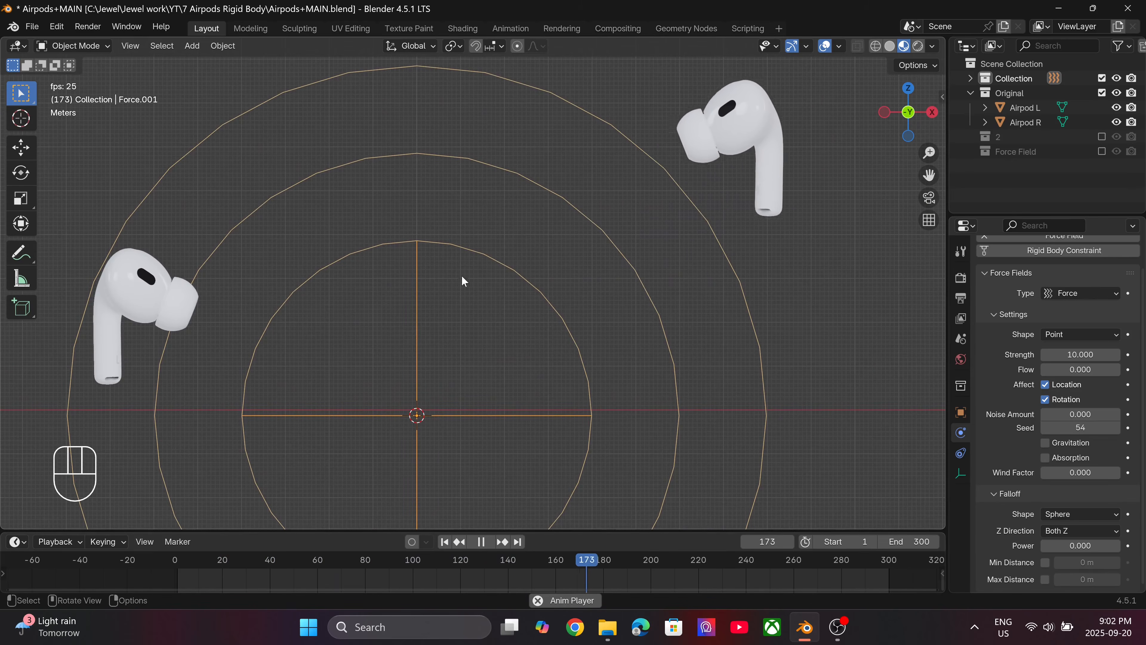
key(space)
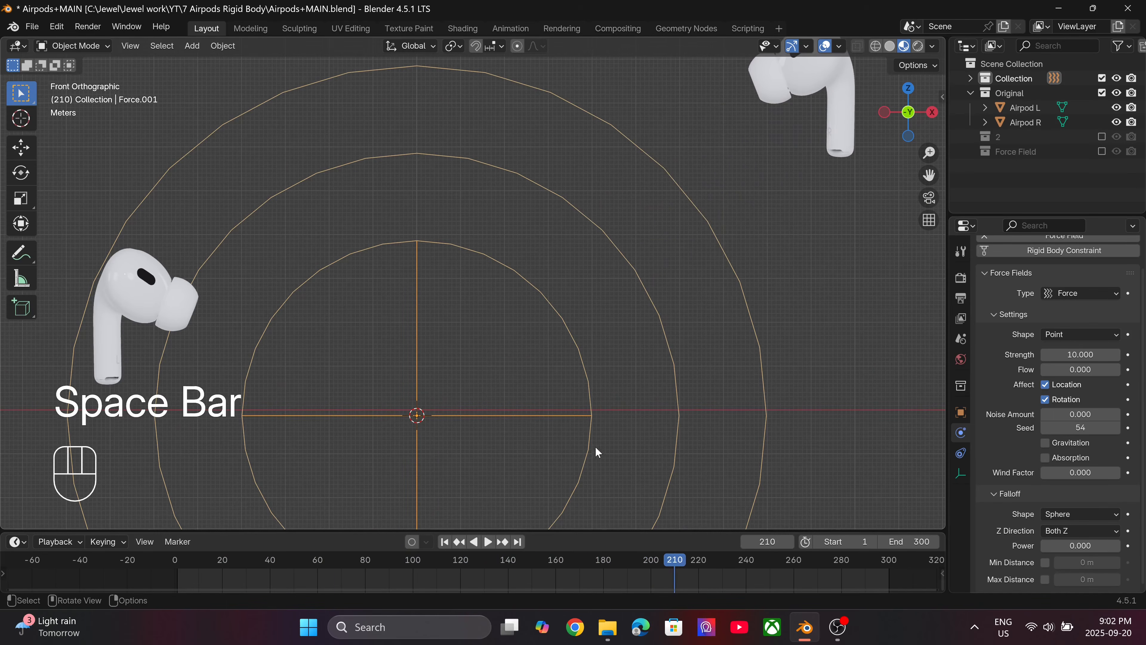
click(447, 542)
Set the Force field's strength to -40 and save the file.
click(1096, 356)
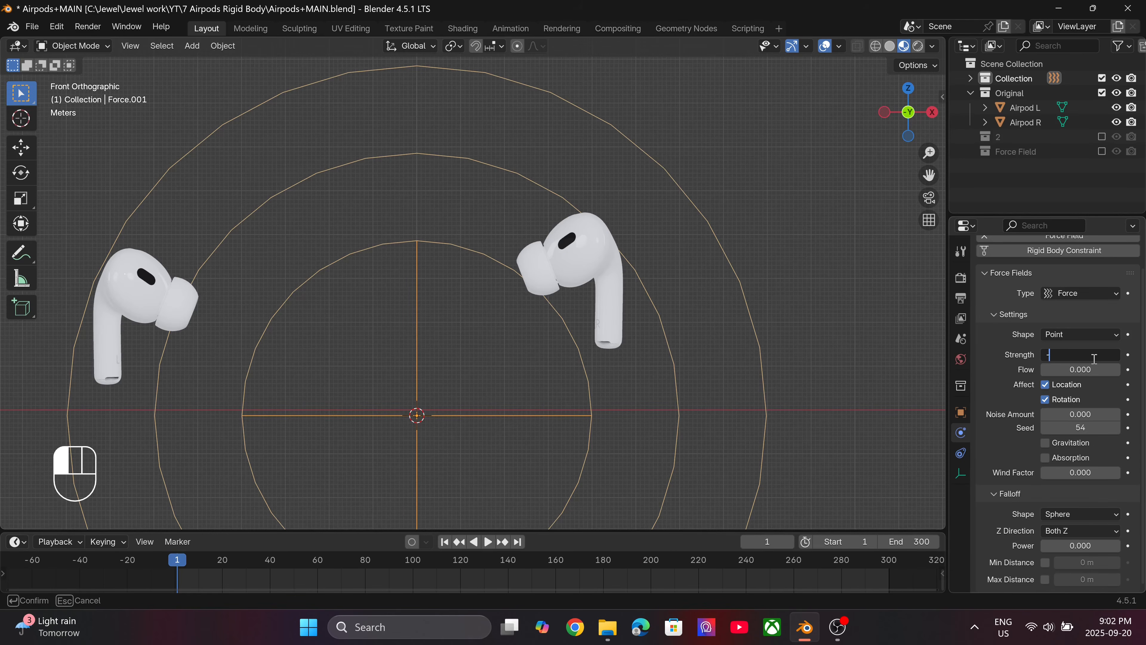
key(Return)
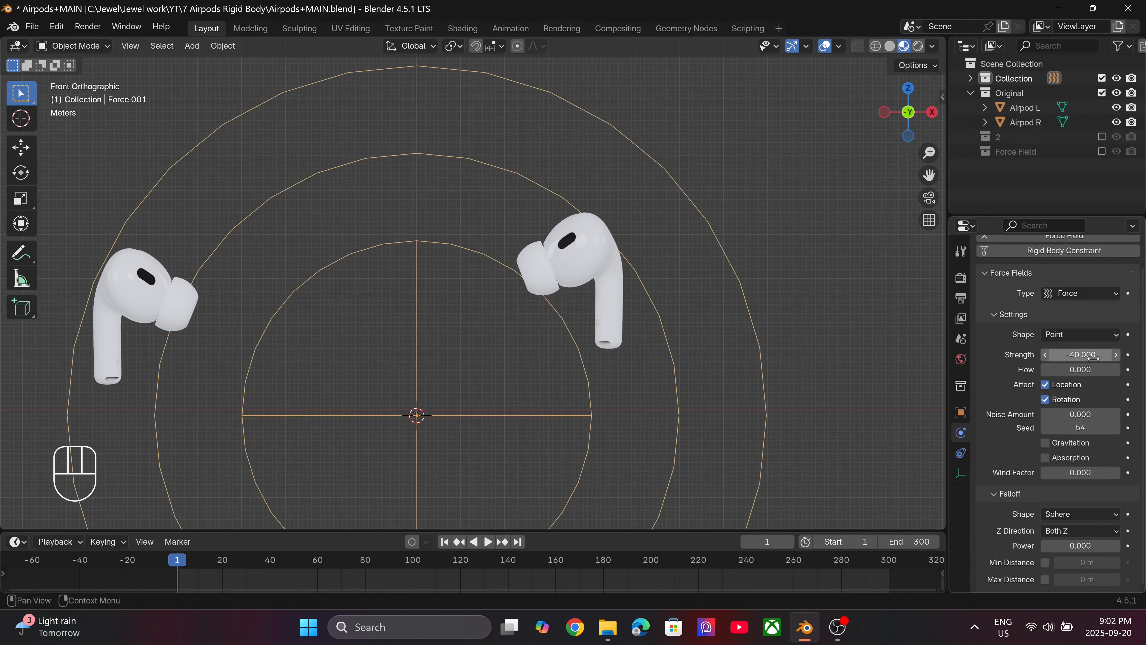
scroll(660, 371, down, 4)
key(ctrl+s)
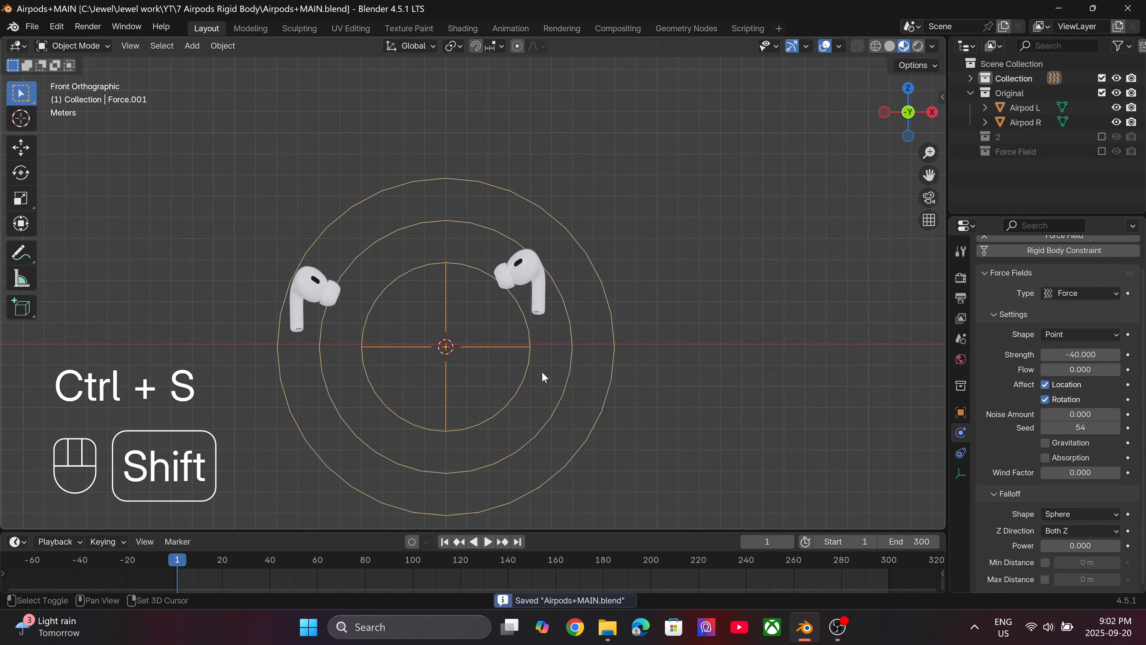
Play the simulation to check how the negative force moves Airpod R, and return to the first frame.
scroll(537, 386, up, 2)
key(space)
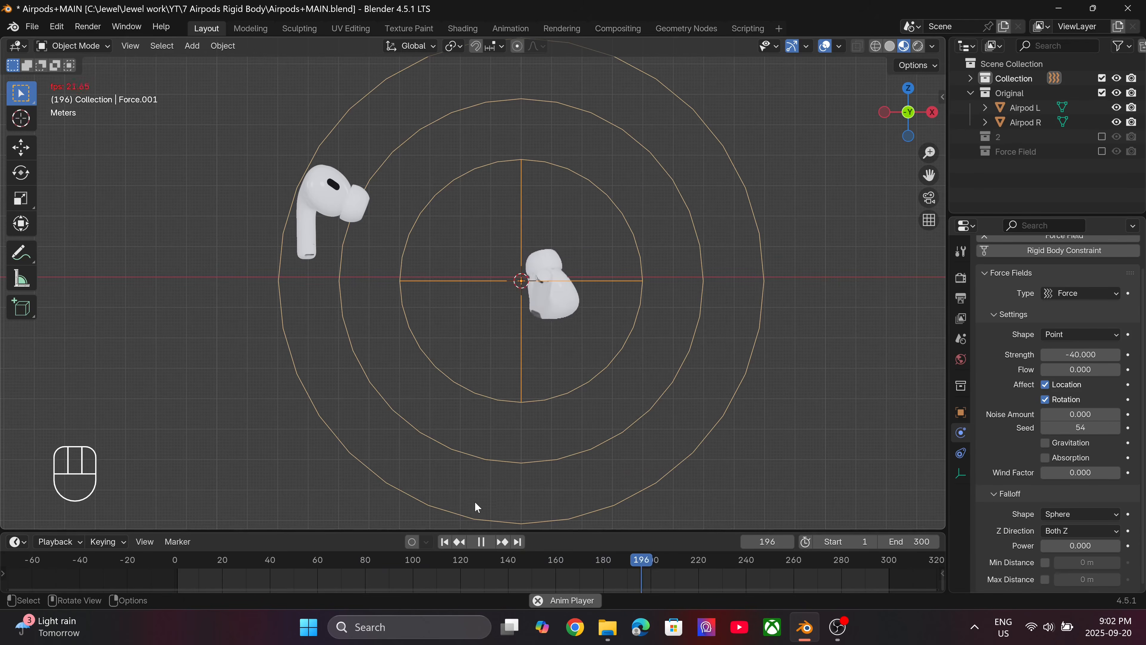
key(space)
click(444, 541)
Deselect the Force field and add a Turbulence force field at the 3D cursor.
scroll(517, 307, down, 4)
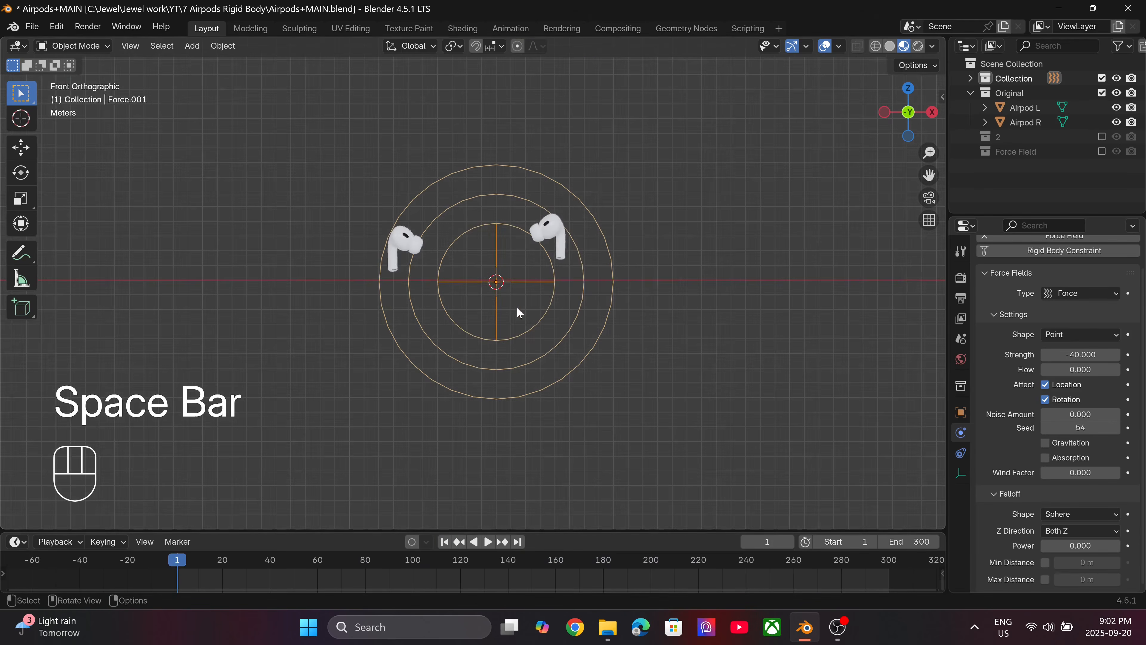
click(700, 265)
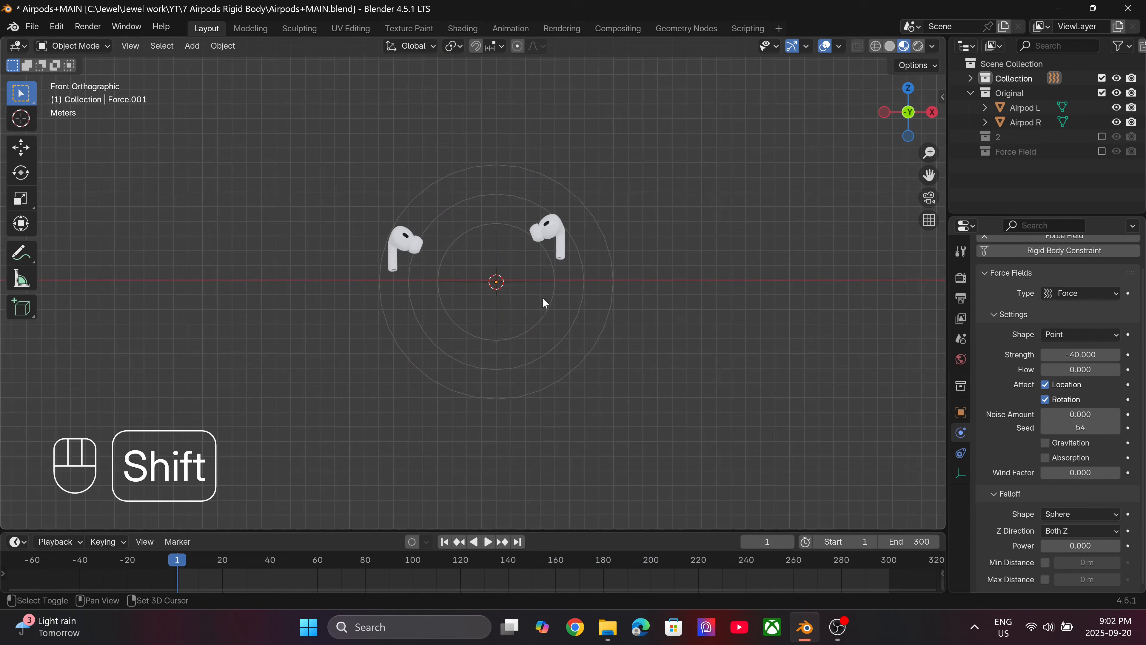
key(shift+a)
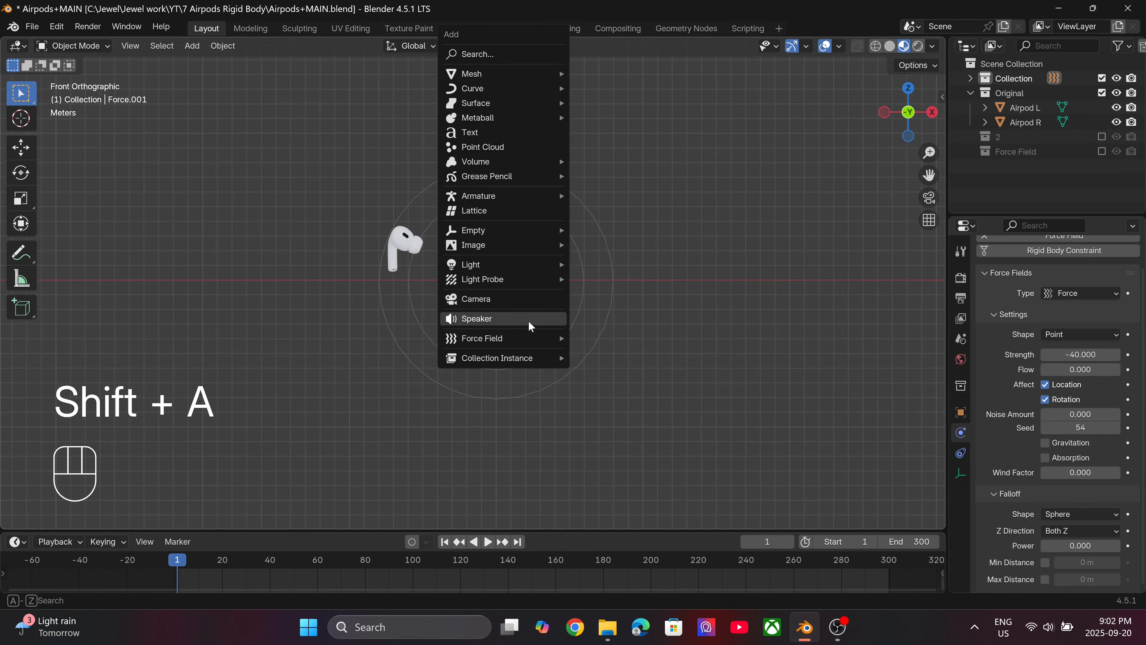
mouse_move(510, 345)
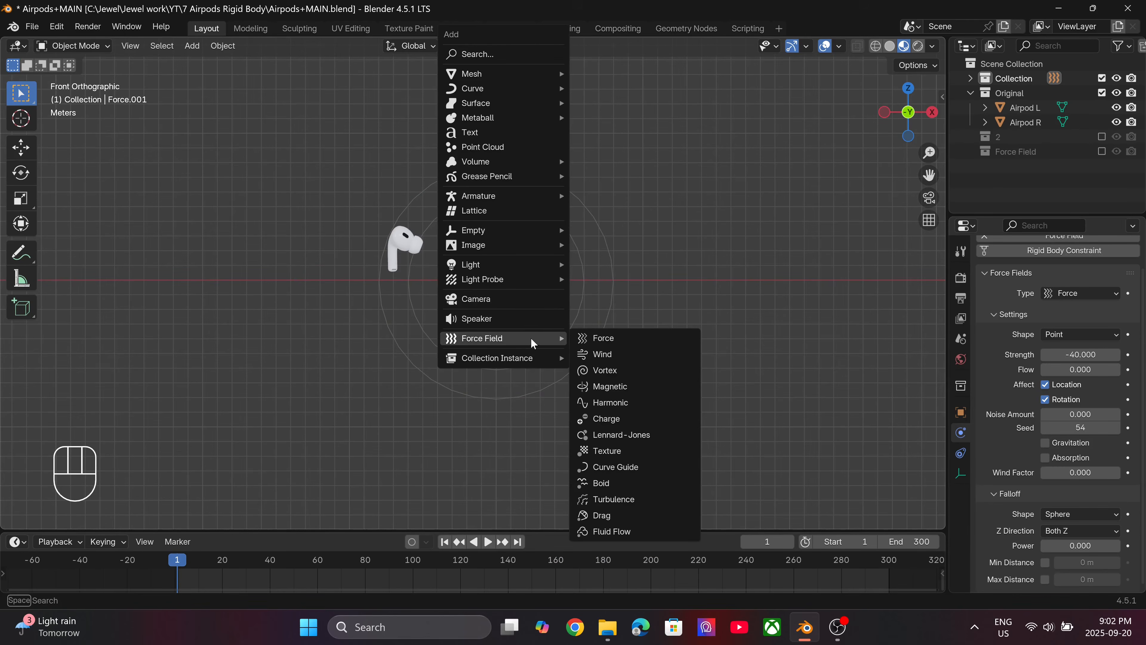
click(653, 500)
Scale the new Turbulence field up to about 4 times its size and apply its scale.
scroll(517, 284, up, 4)
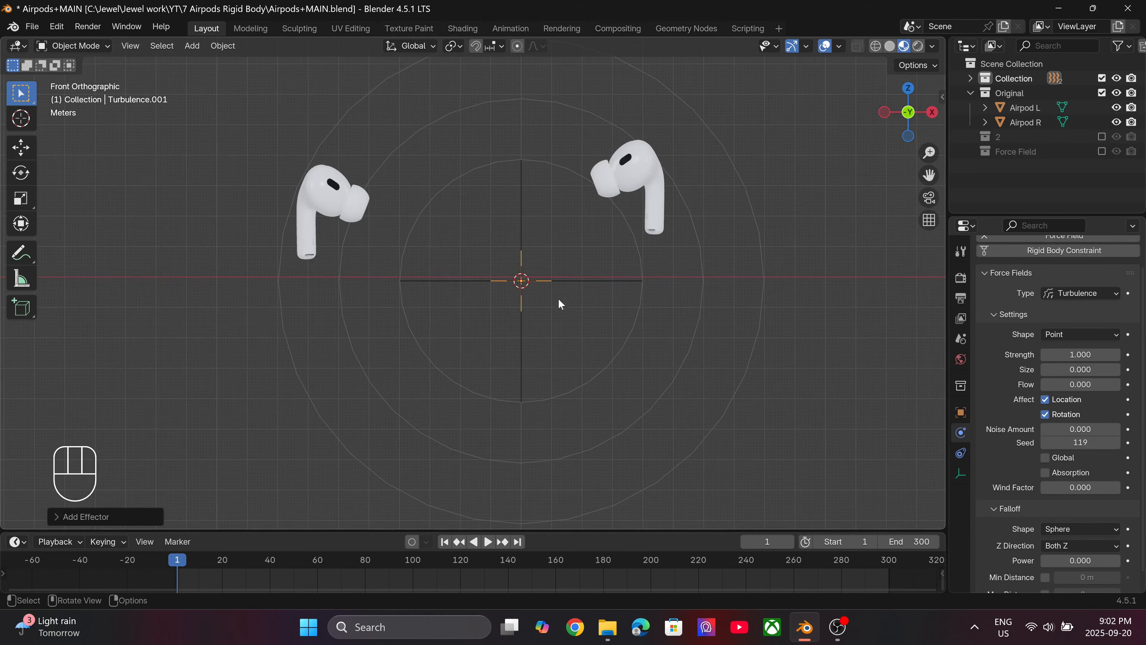
key(s)
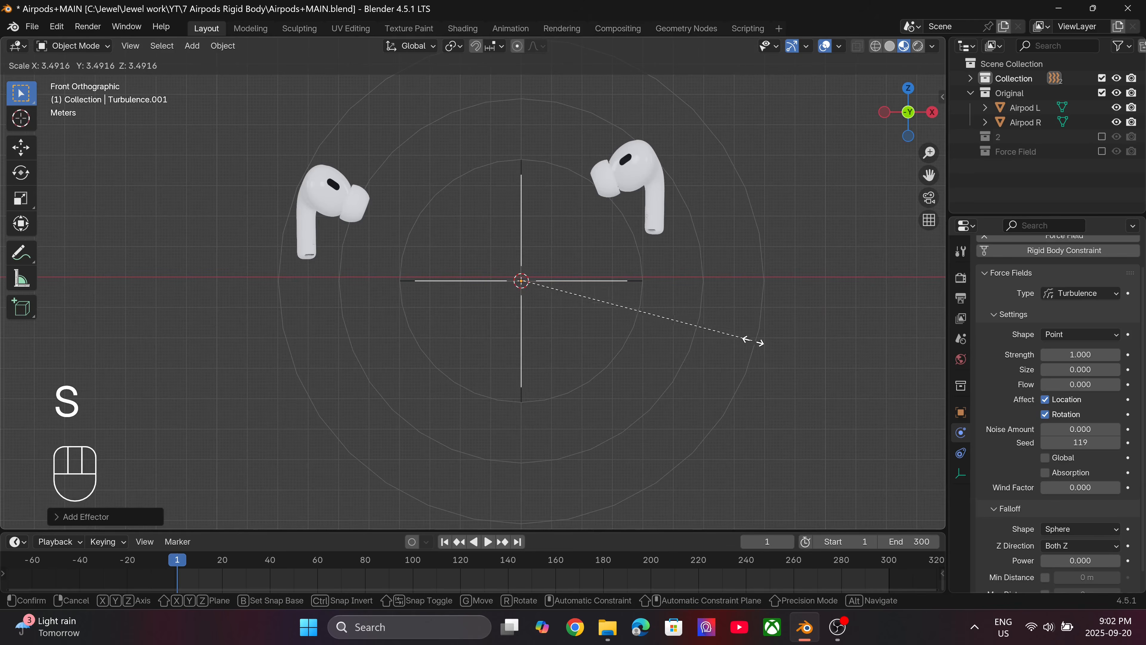
click(787, 348)
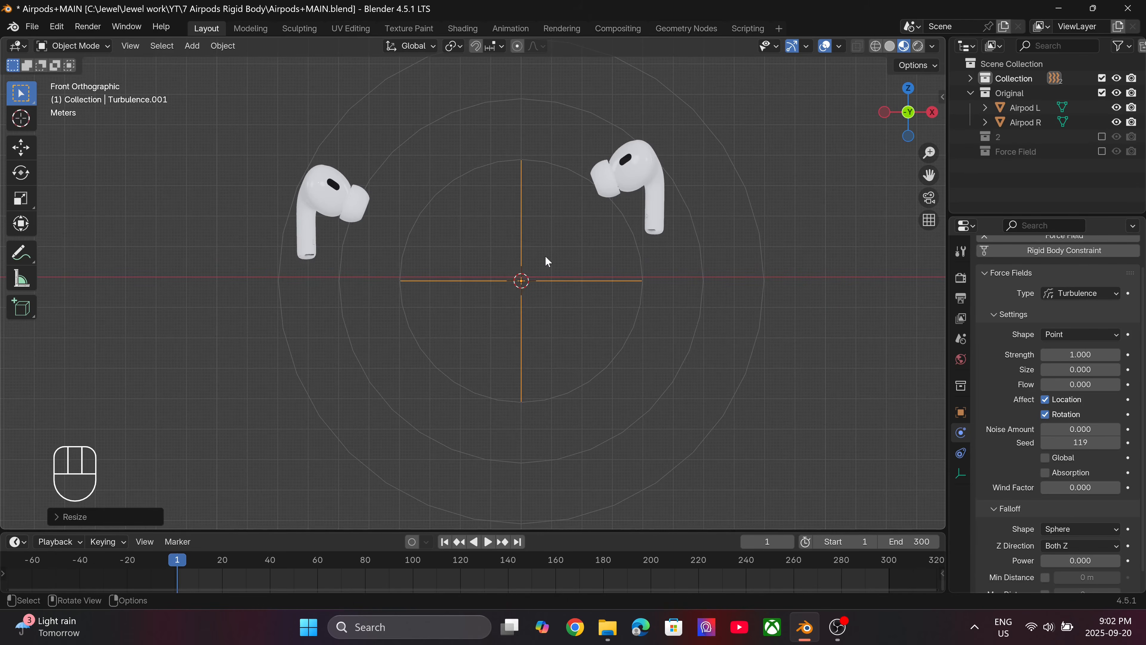
key(ctrl+a)
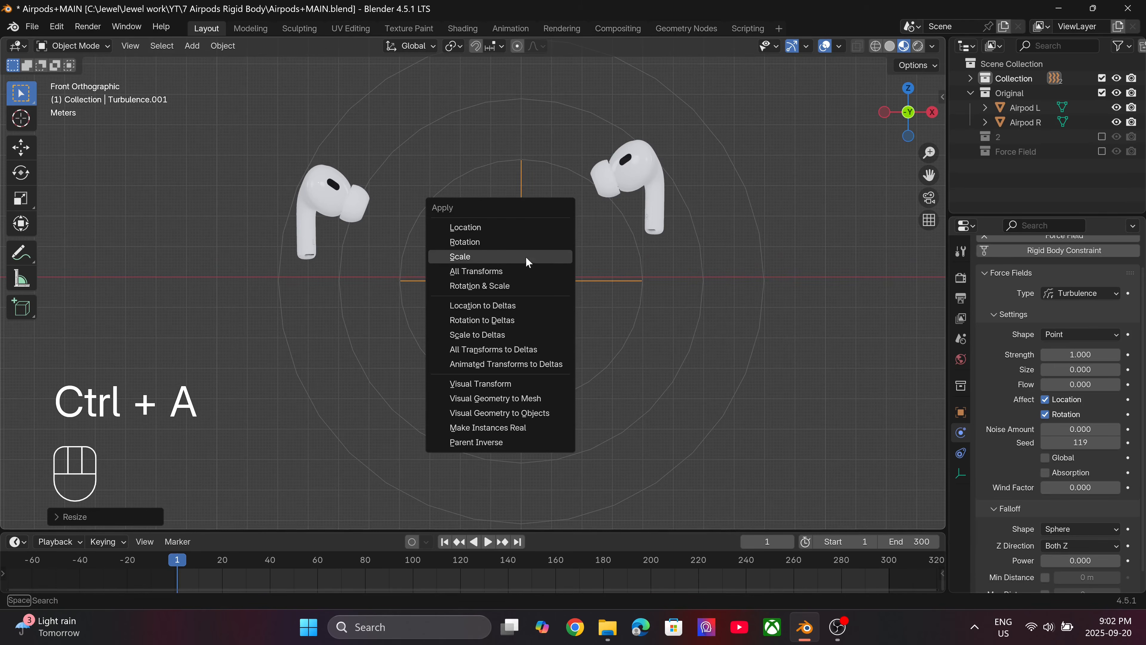
click(528, 257)
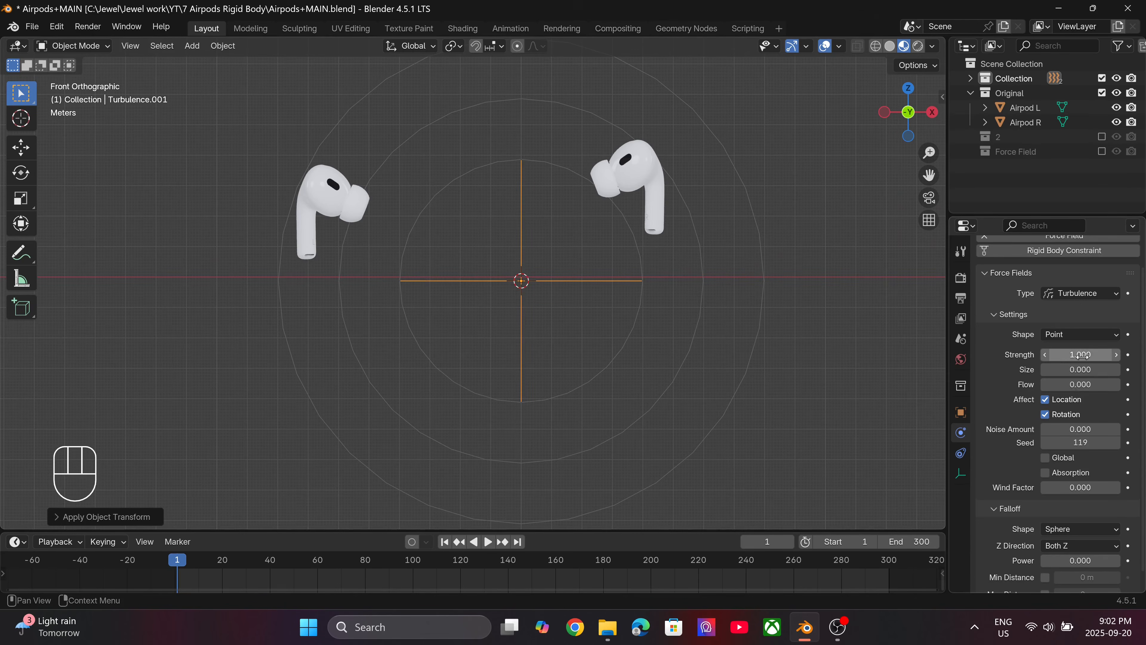
Set the Turbulence field's strength to 5.
drag(1080, 354, 1080, 355)
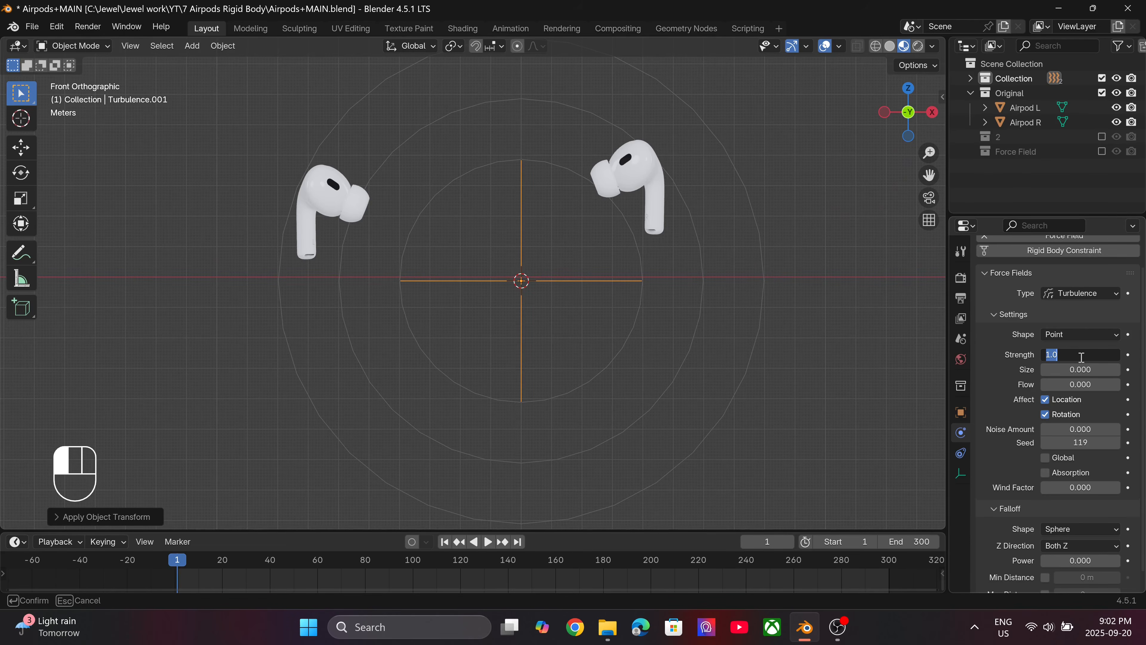
text(5)
key(Return)
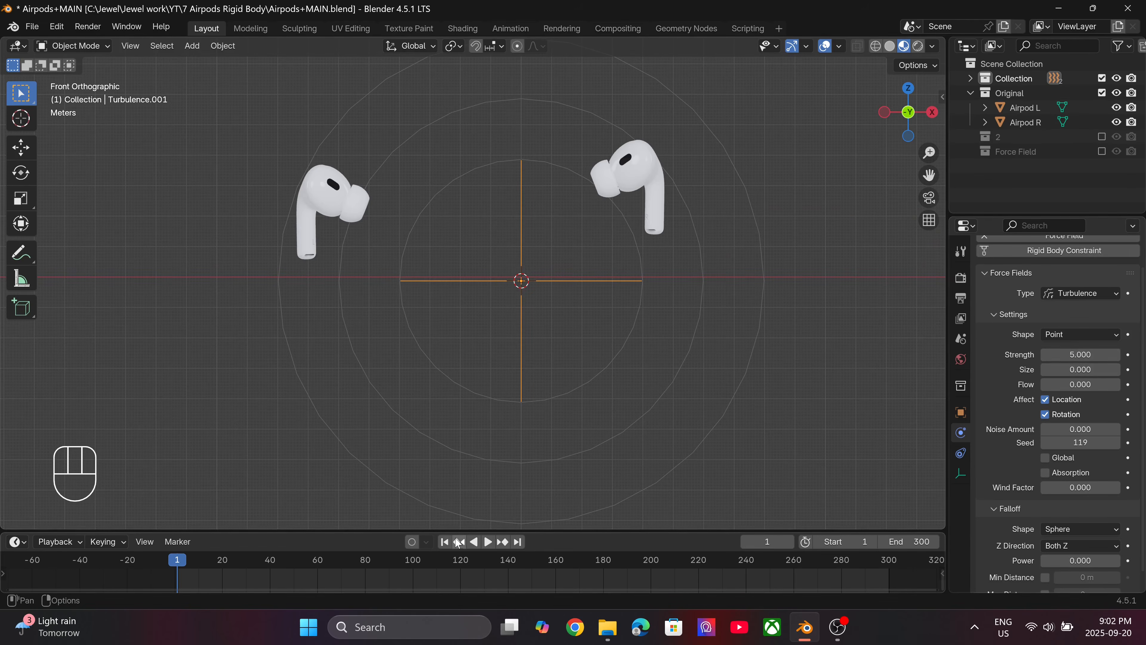
Play the simulation to check how the combined fields move Airpod R, return to the first frame and save the file.
key(space)
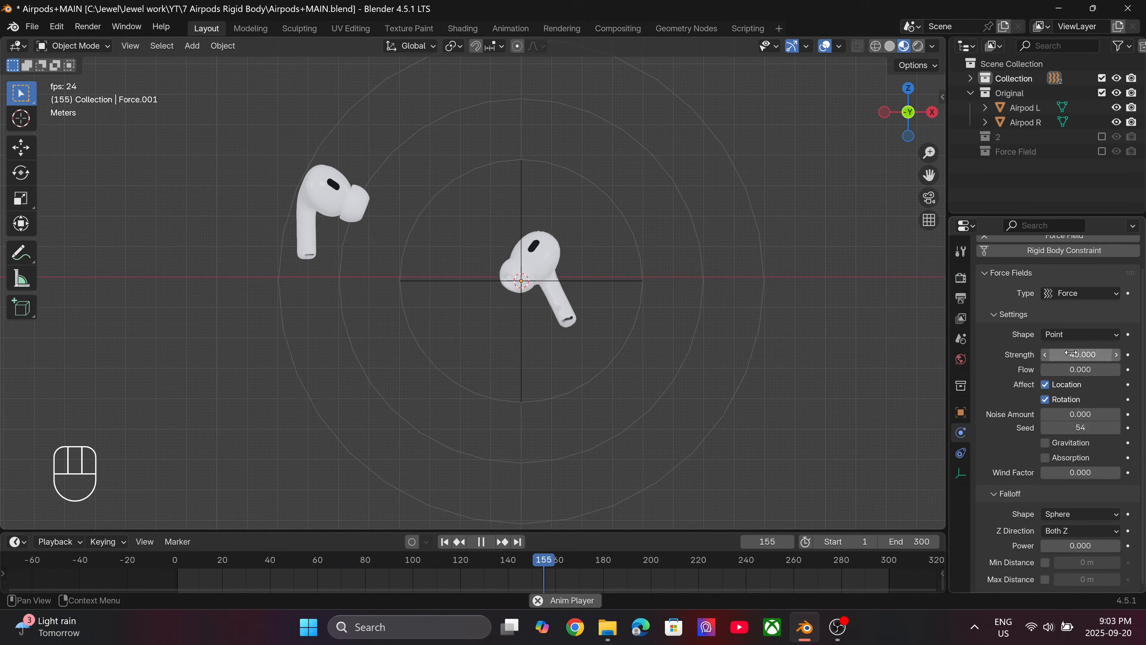
click(602, 283)
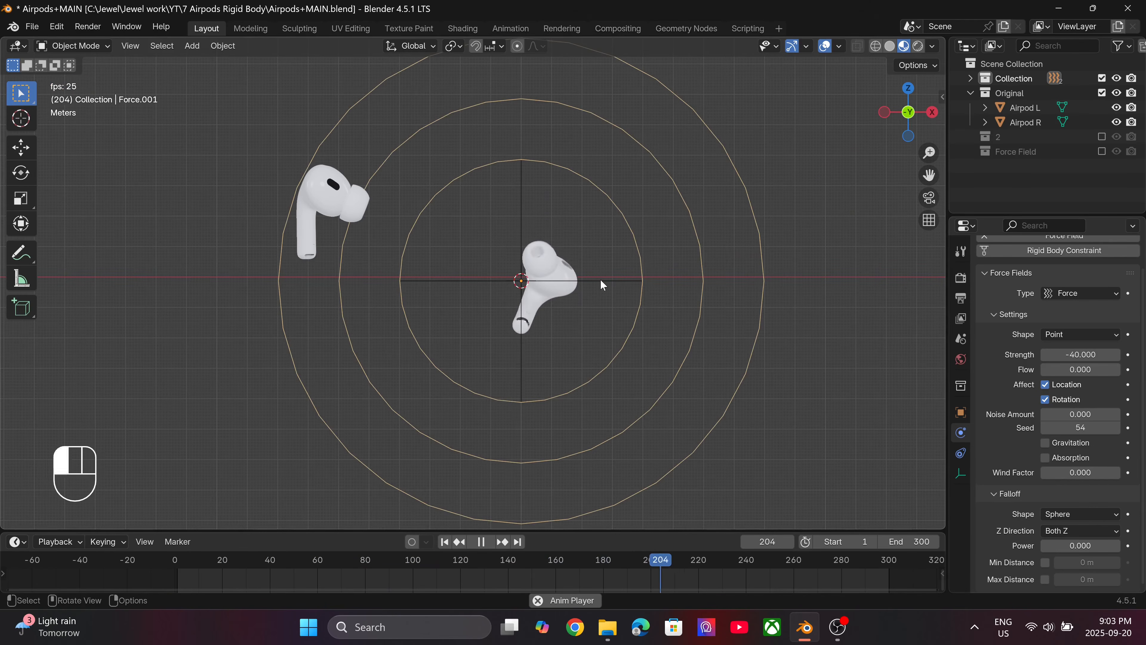
key(space)
click(445, 542)
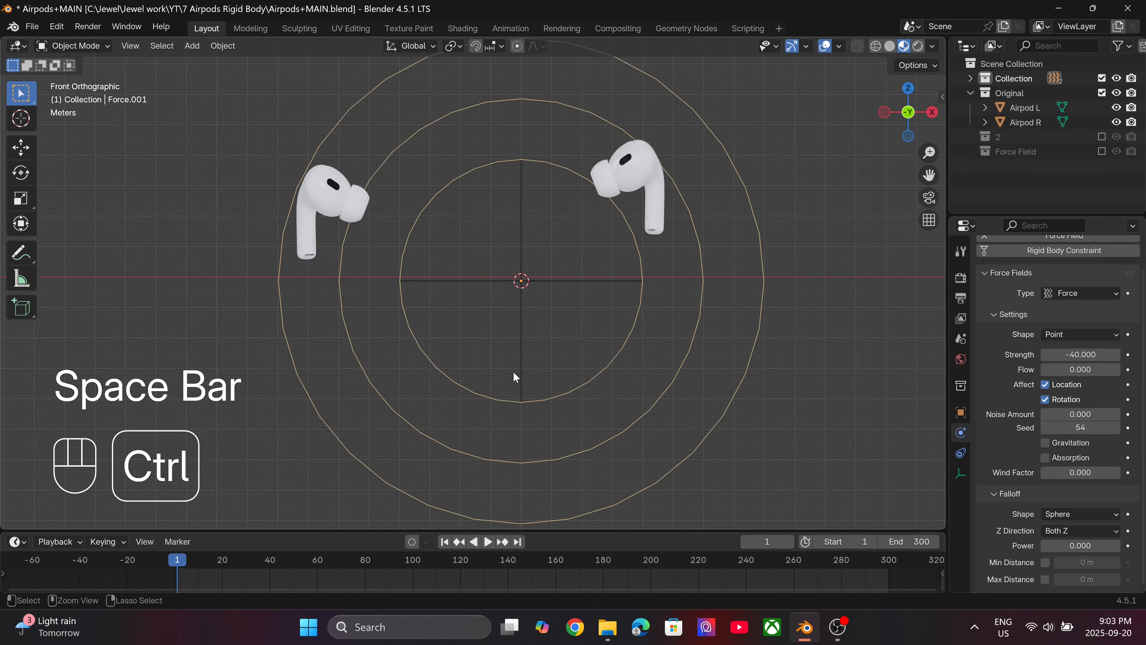
key(ctrl+s)
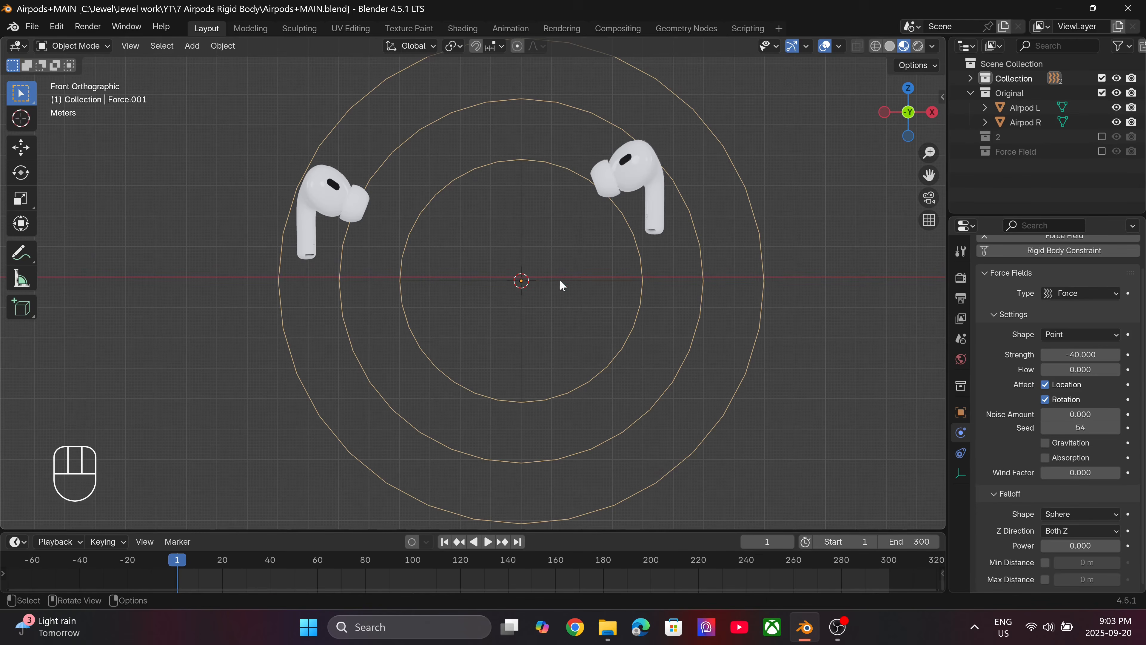
Deselect the Force field, add a Vortex force field at the 3D cursor and scale it up to roughly span both earbuds.
click(558, 336)
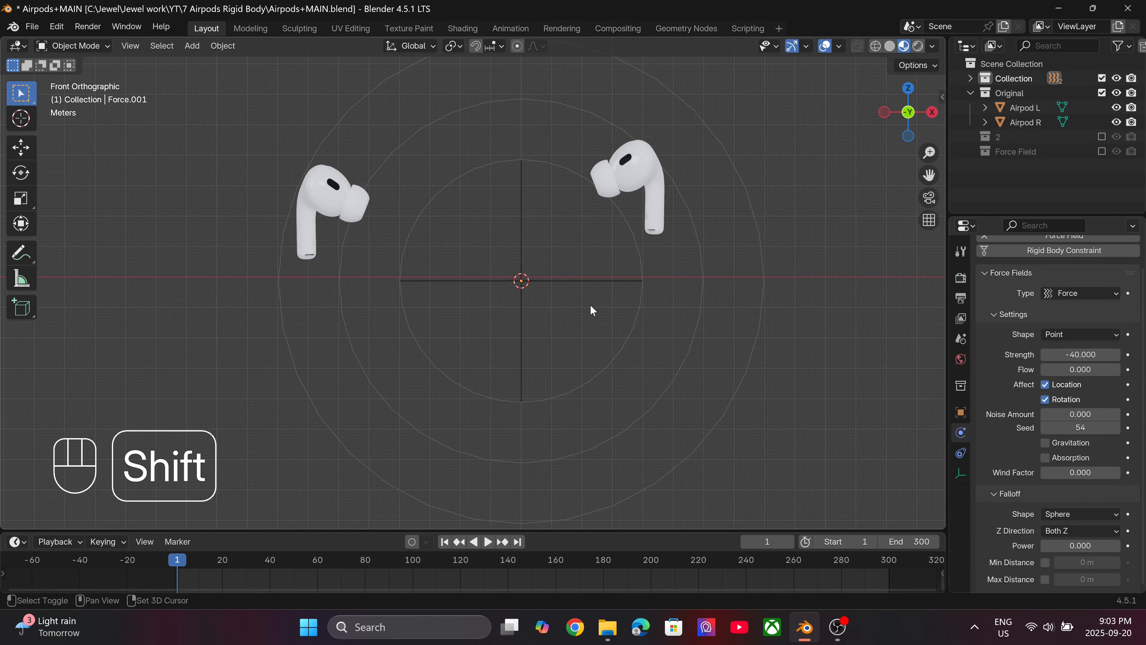
key(shift+a)
mouse_move(578, 341)
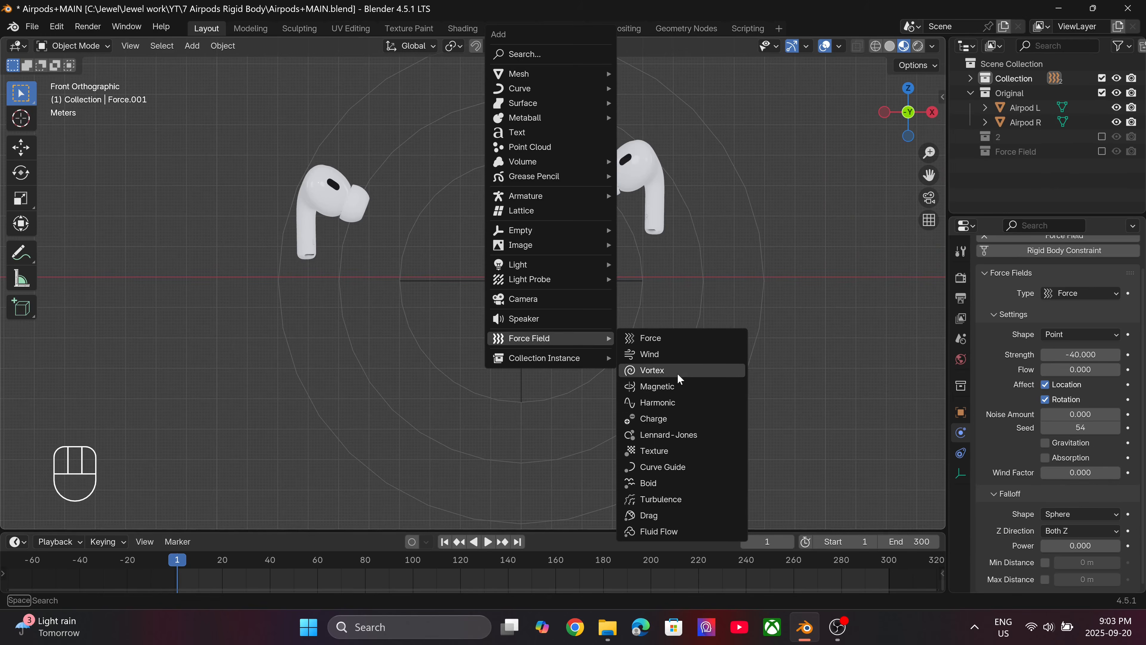
click(695, 370)
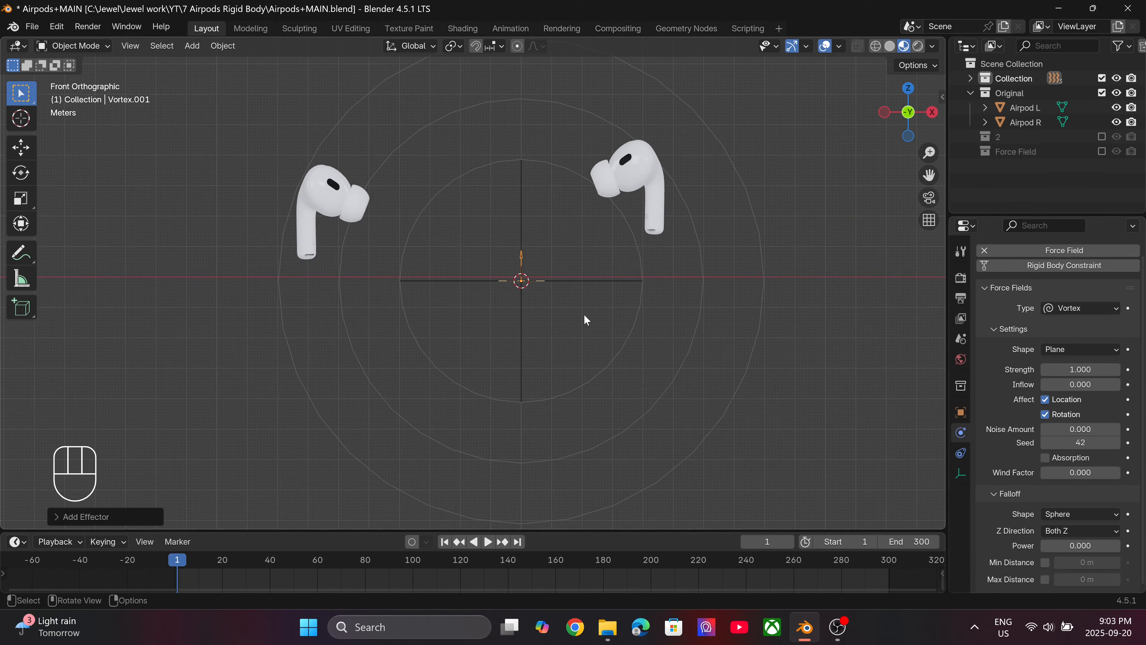
key(s)
click(256, 256)
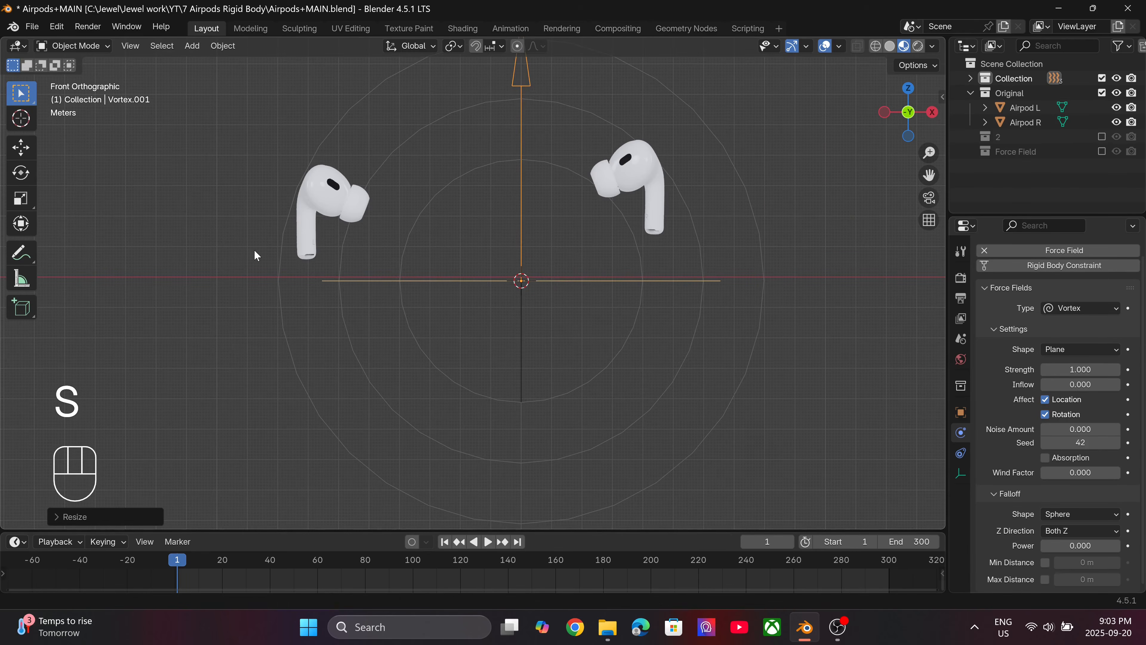
Rotate the Vortex field 90 degrees around the global X axis and apply its scale.
key(r)
key(x)
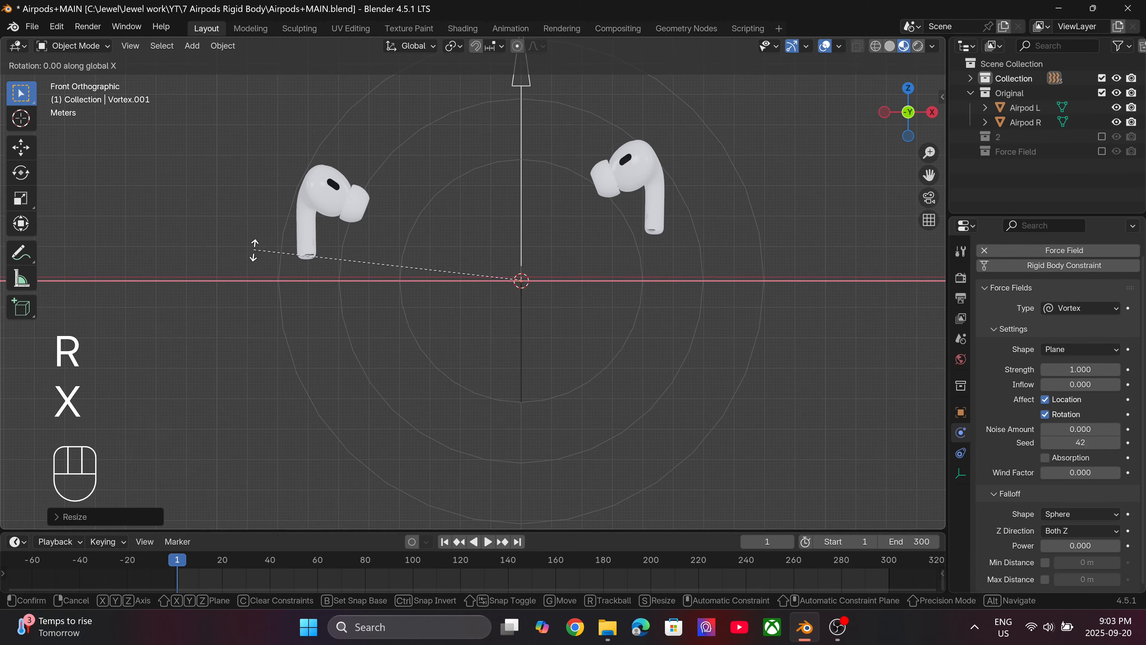
key(KP_9)
key(KP_0)
key(Return)
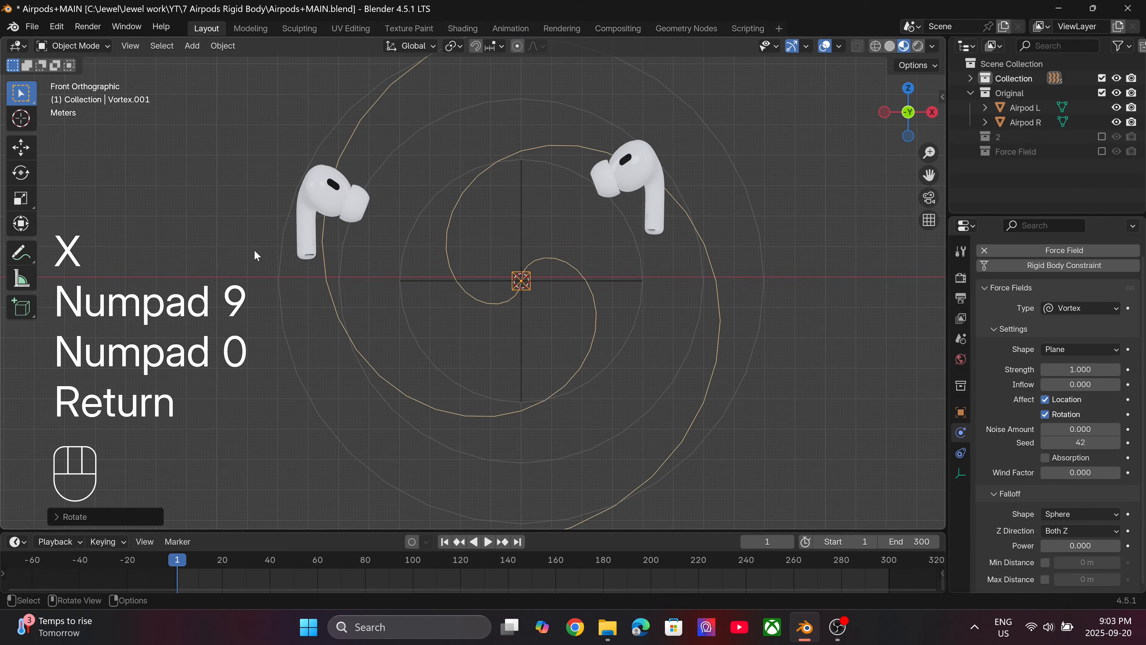
key(ctrl+a)
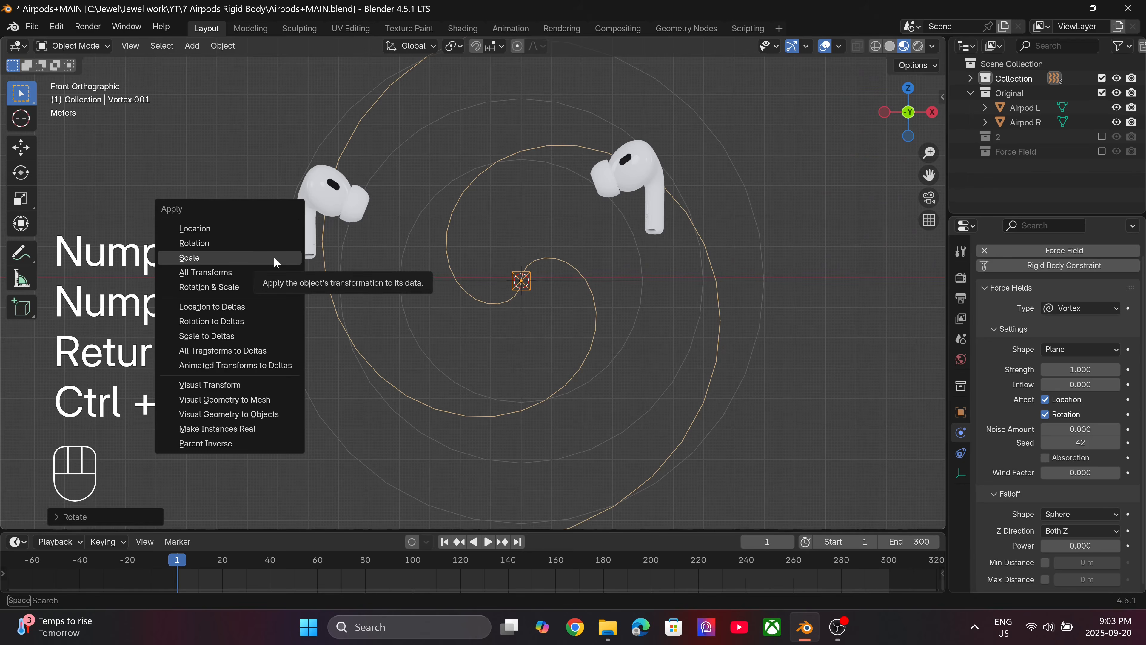
click(258, 256)
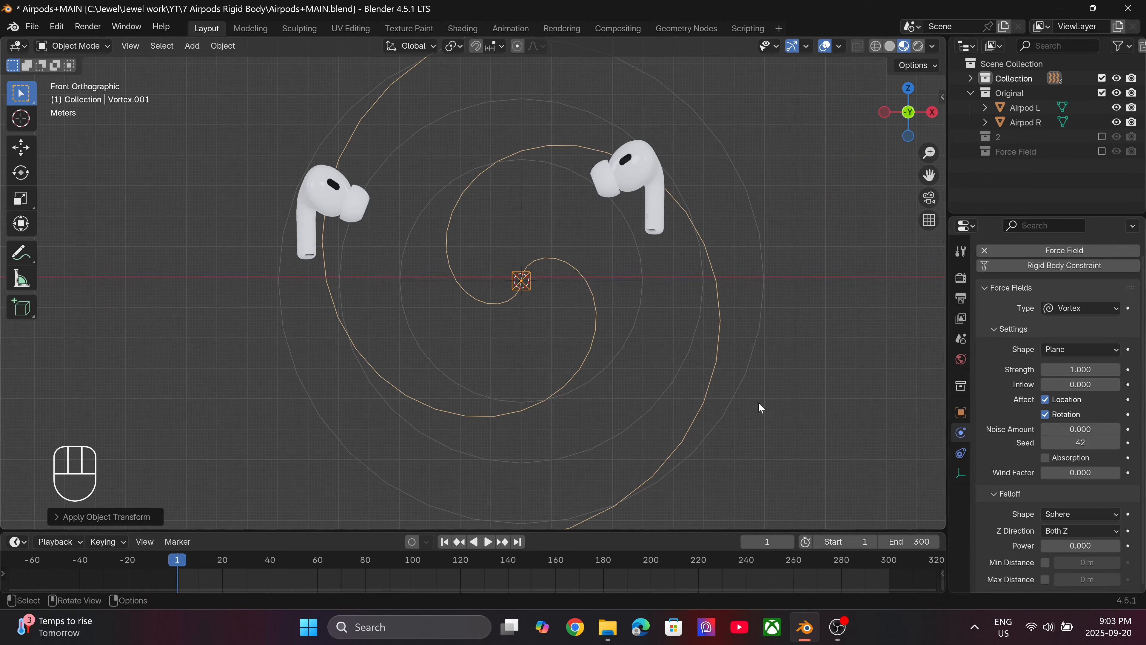
Move Airpod R up and to the right, outside the circles of the force fields.
scroll(668, 297, down, 5)
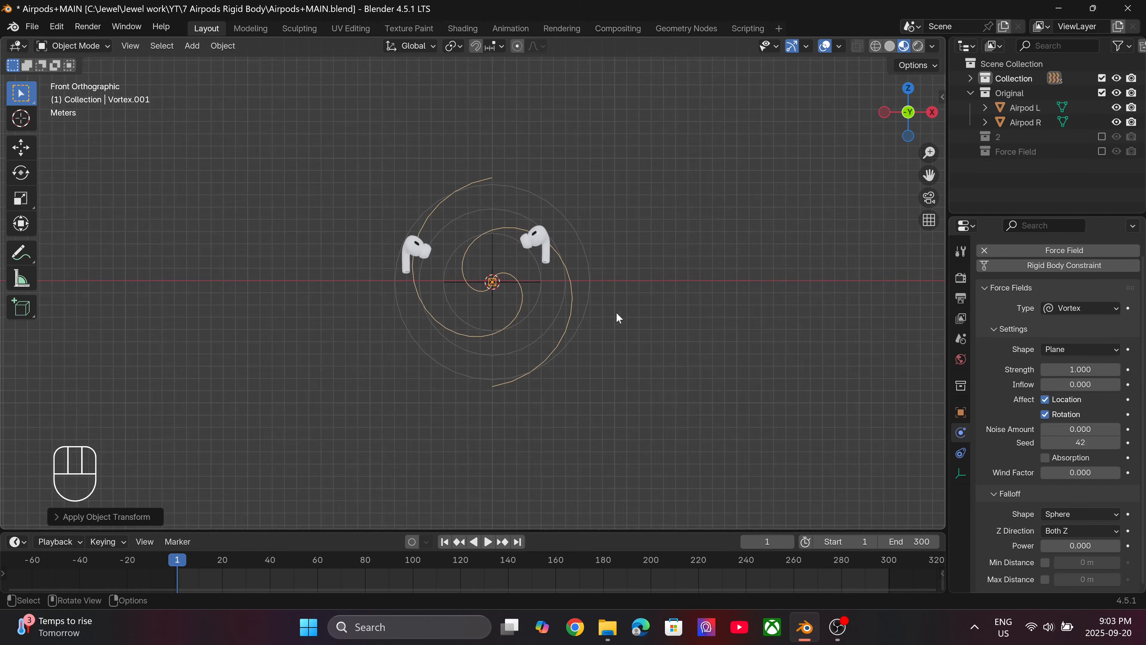
click(550, 246)
key(g)
click(653, 198)
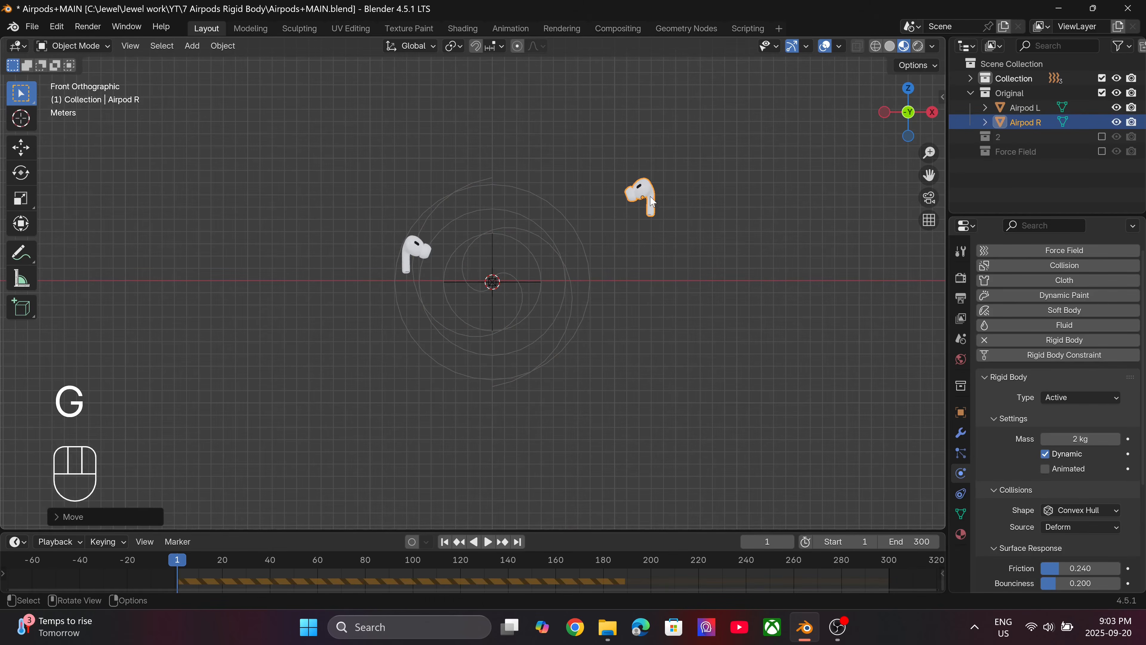
Select the Vortex field, set its strength to 20 and save the file.
scroll(498, 319, up, 4)
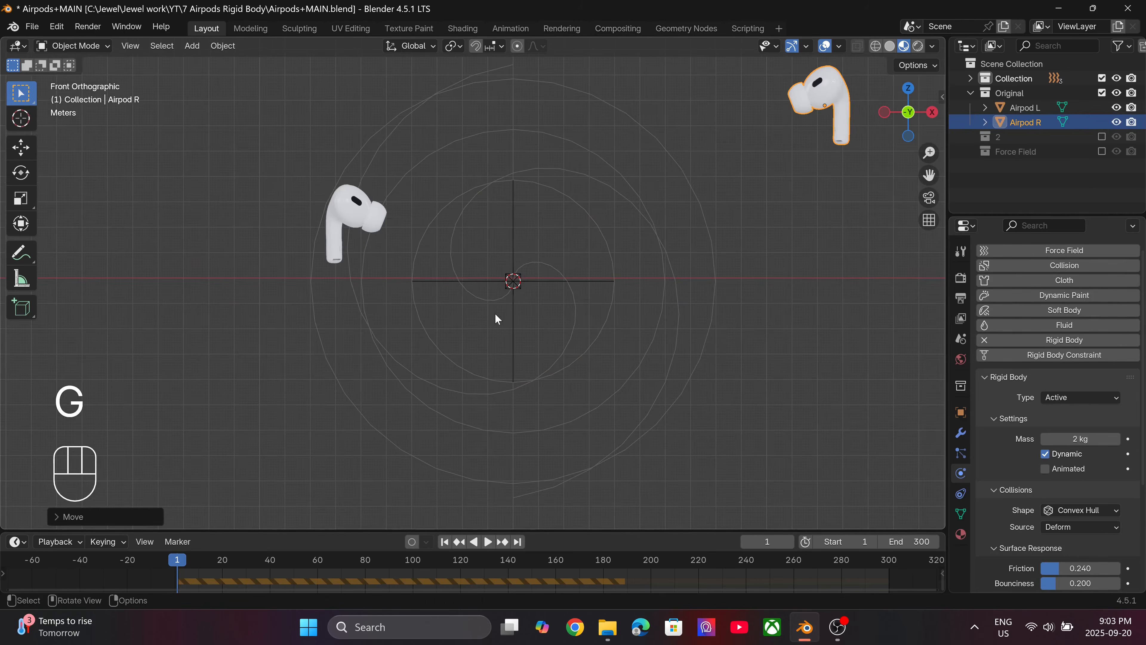
click(540, 285)
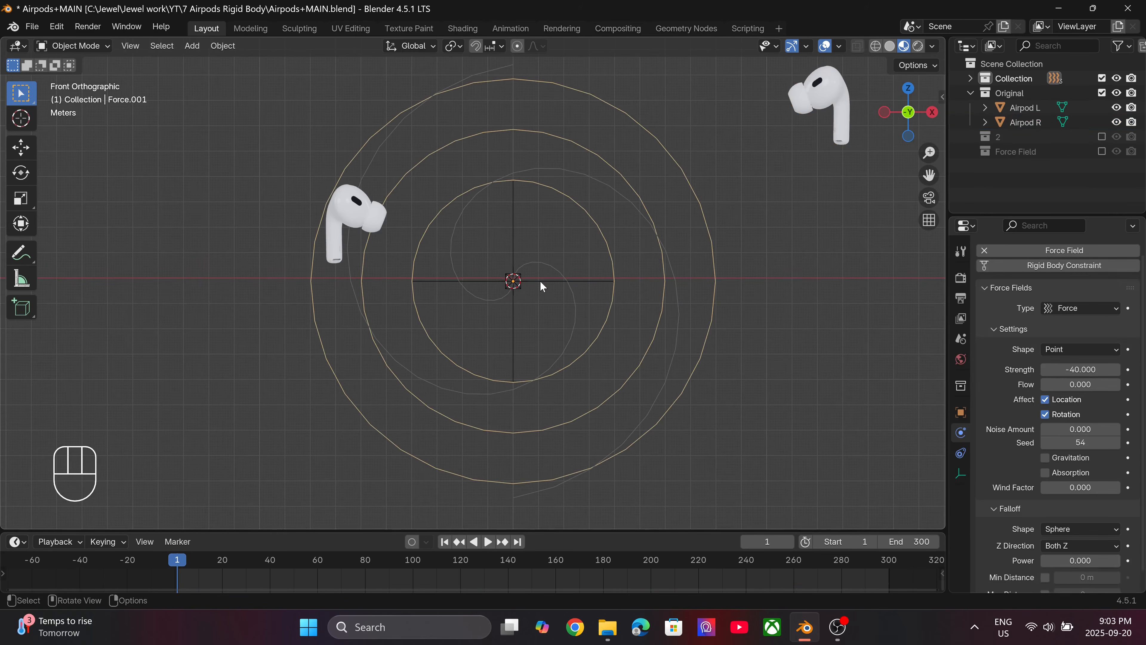
click(558, 273)
click(1084, 370)
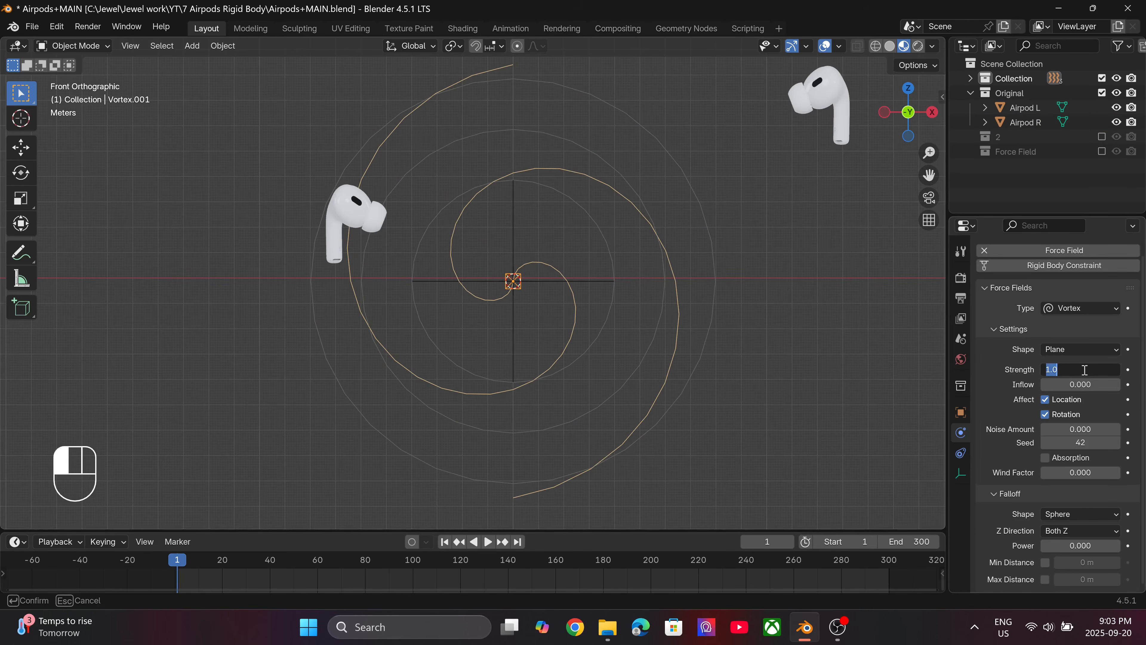
text(20)
key(Return)
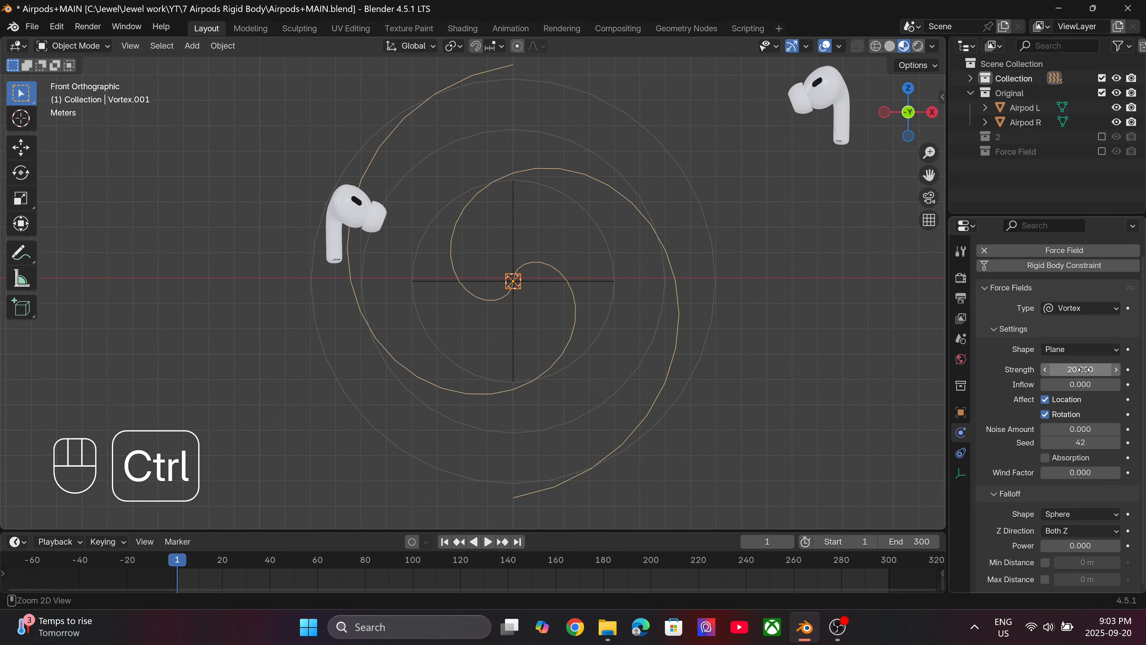
key(ctrl+s)
Play the simulation from the first frame to check how the Vortex moves Airpod R, and return to the first frame.
key(space)
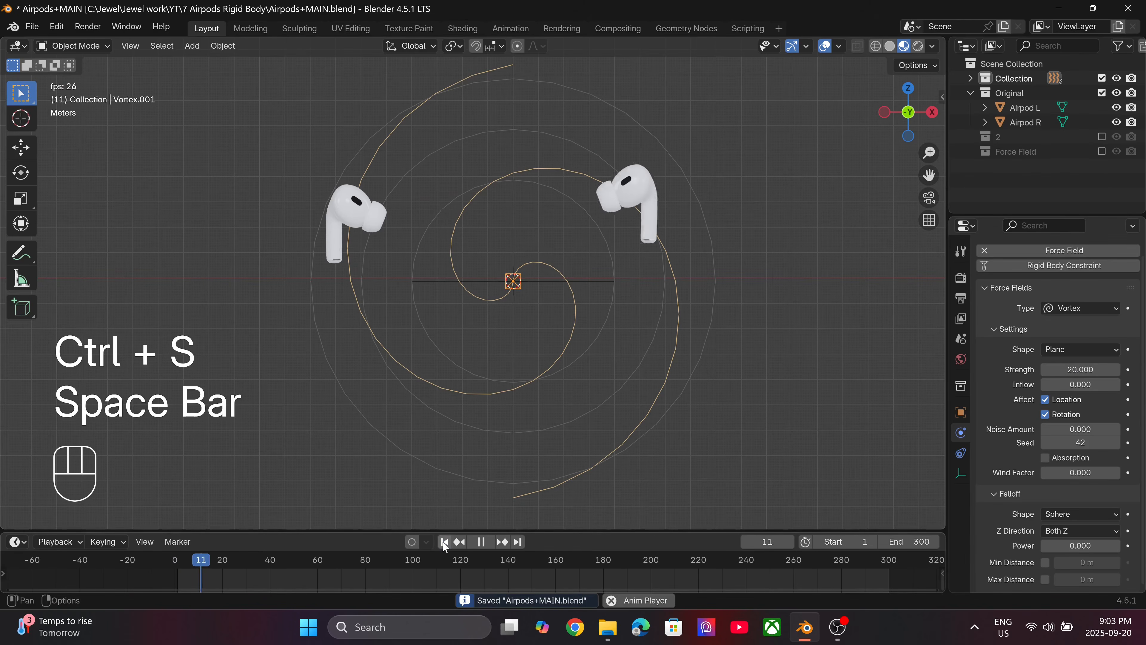
key(space)
click(444, 541)
key(space)
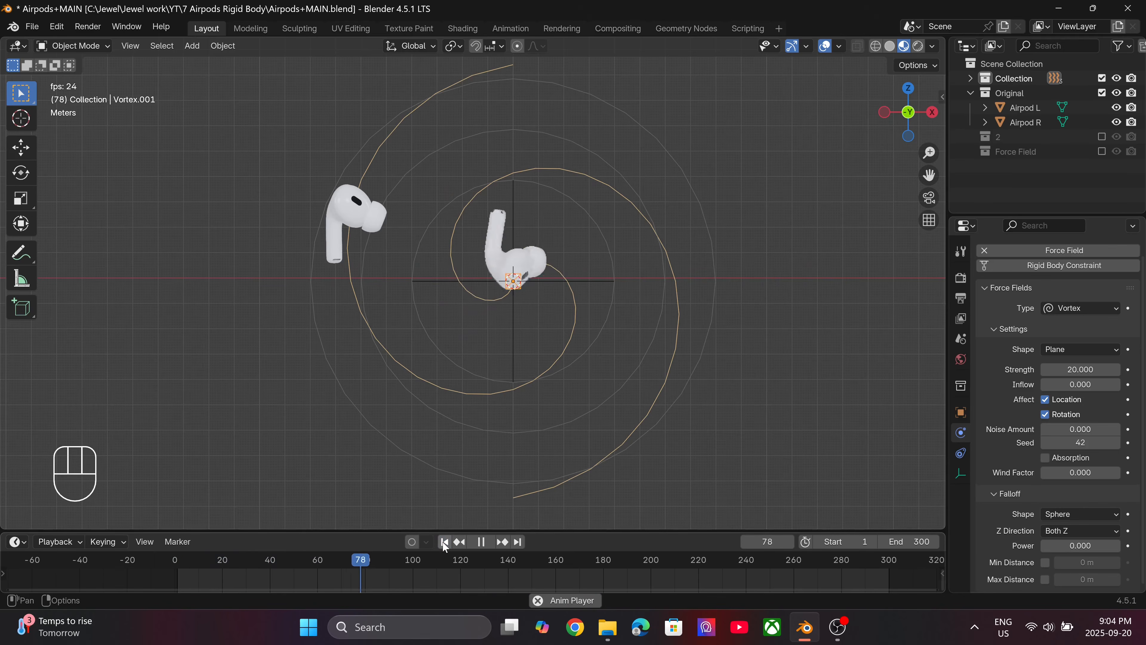
key(space)
click(445, 541)
Try a Vortex strength of 12, play the simulation to check Airpod R's motion, and return to the first frame.
click(1059, 370)
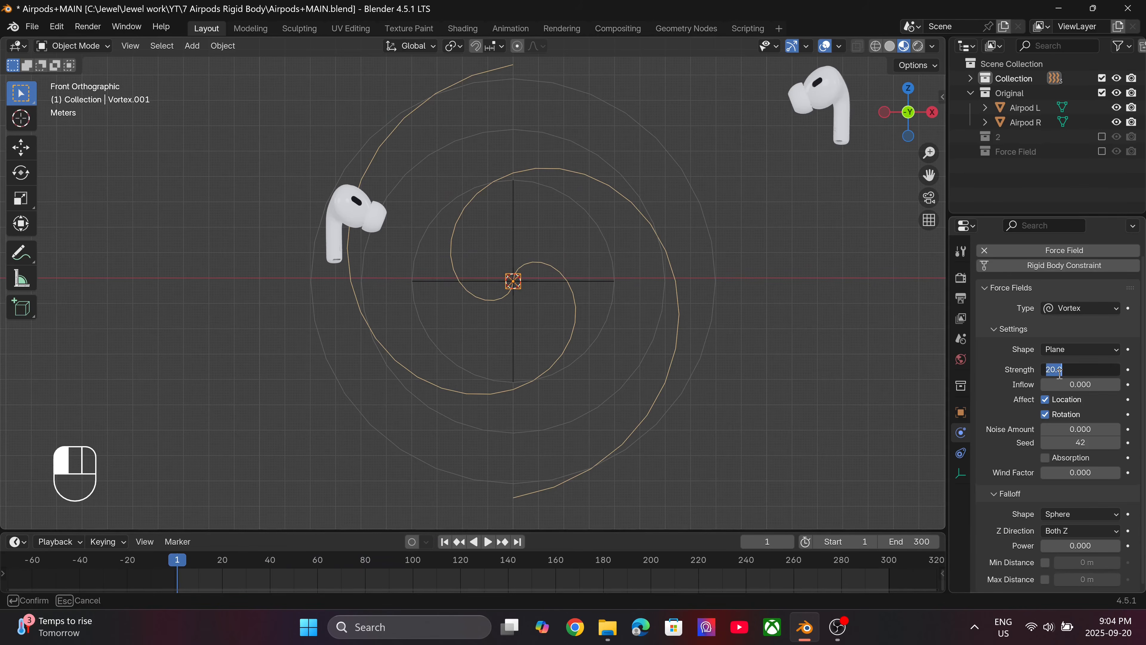
text(12)
key(Return)
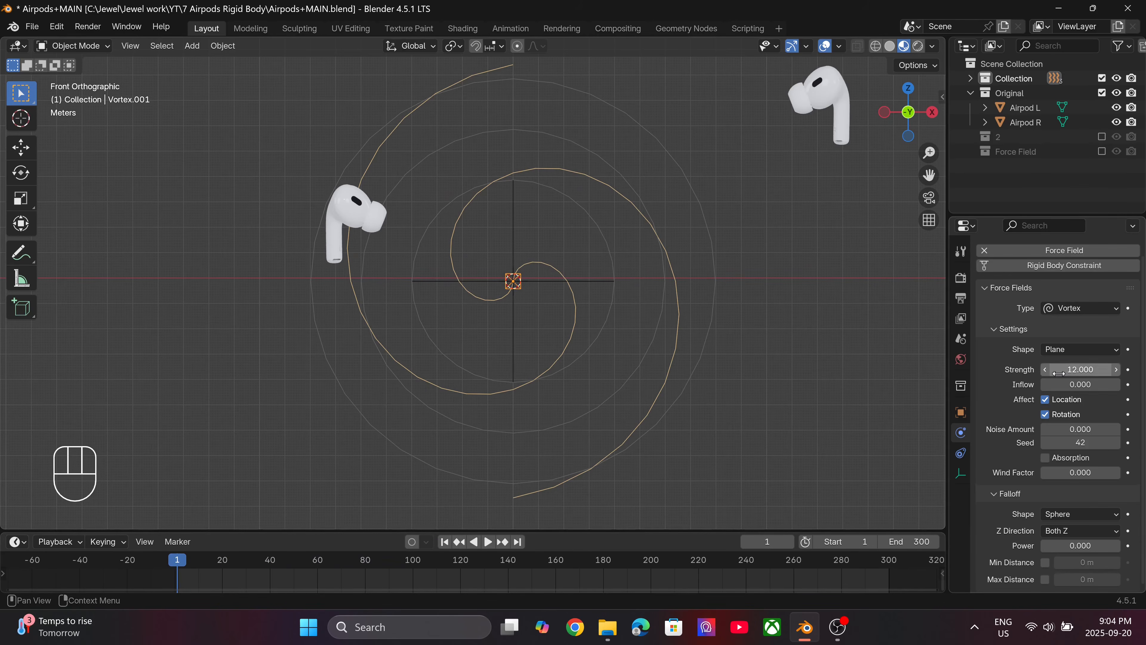
key(space)
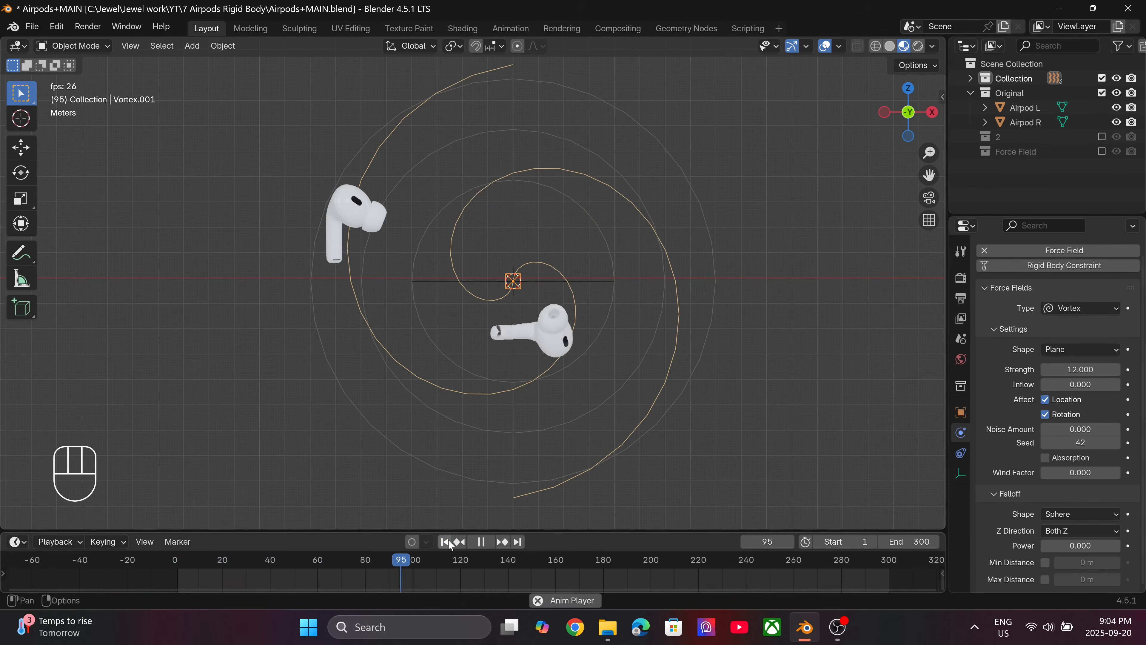
key(space)
click(444, 541)
Set the Vortex field's strength to 10 and save the file.
click(1074, 369)
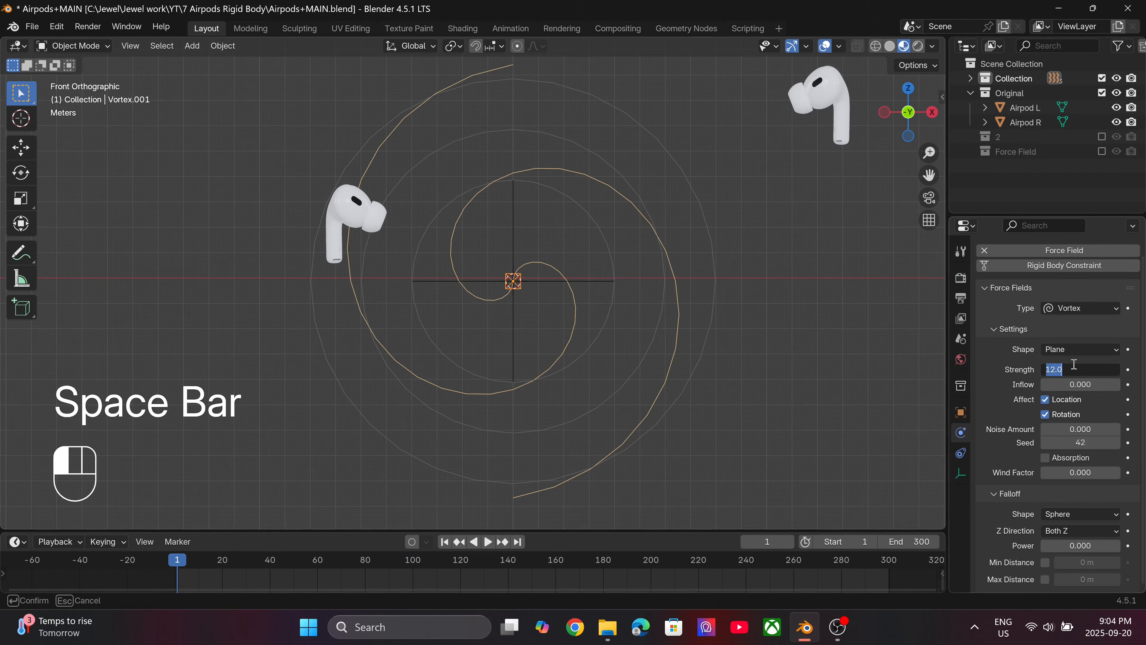
key(Return)
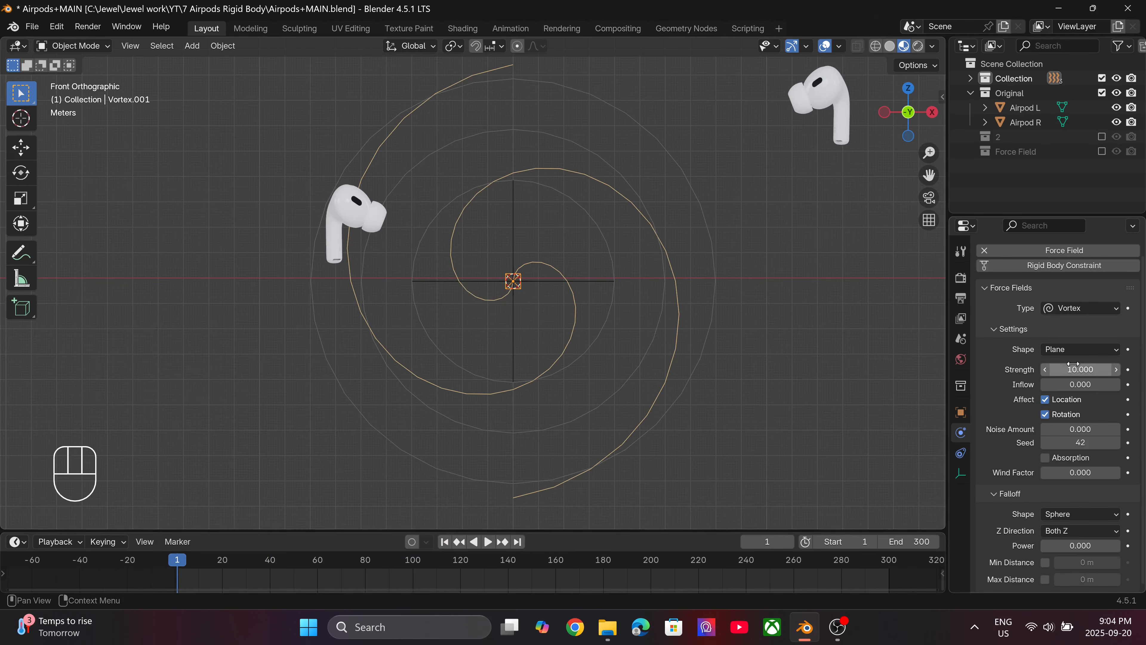
key(ctrl+s)
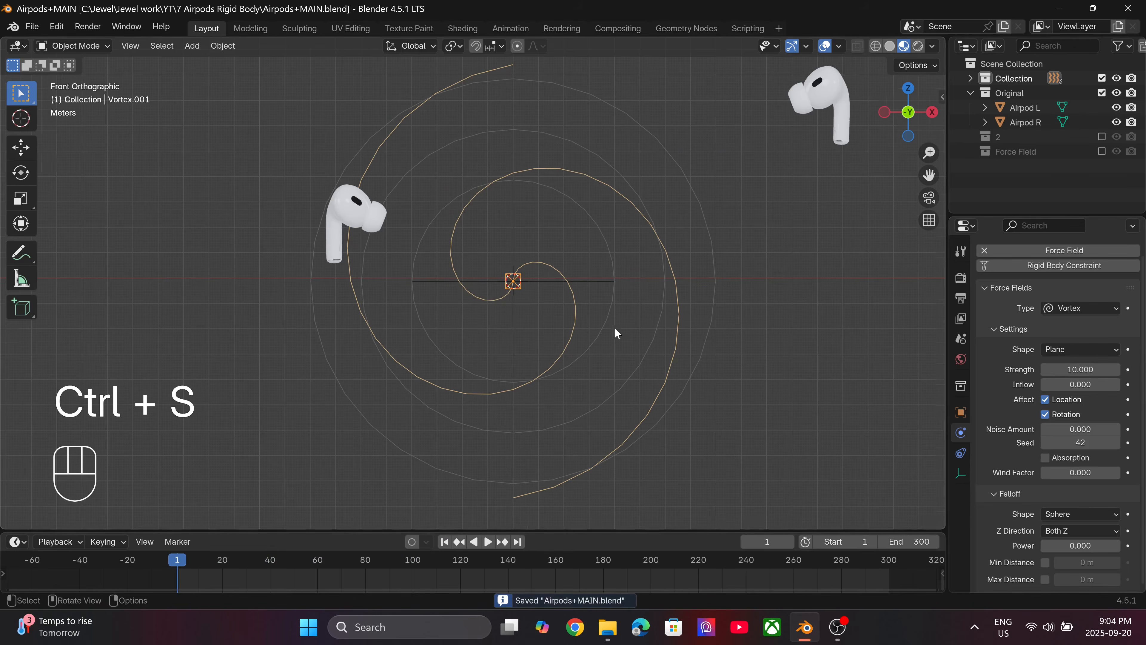
scroll(617, 333, down, 3)
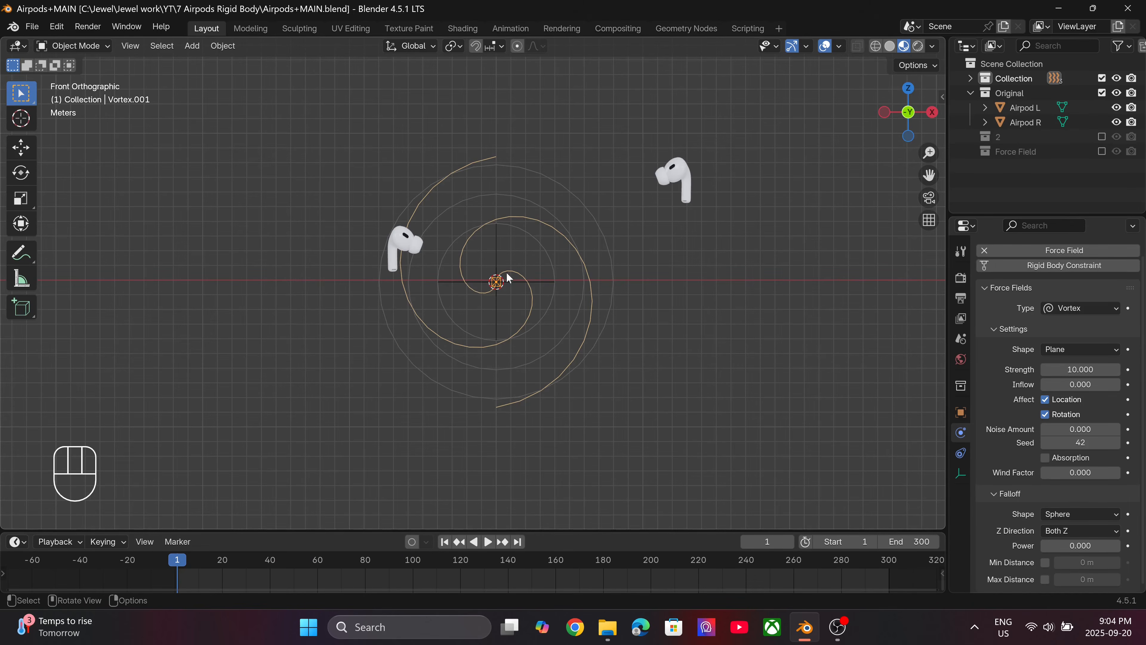
scroll(497, 270, up, 2)
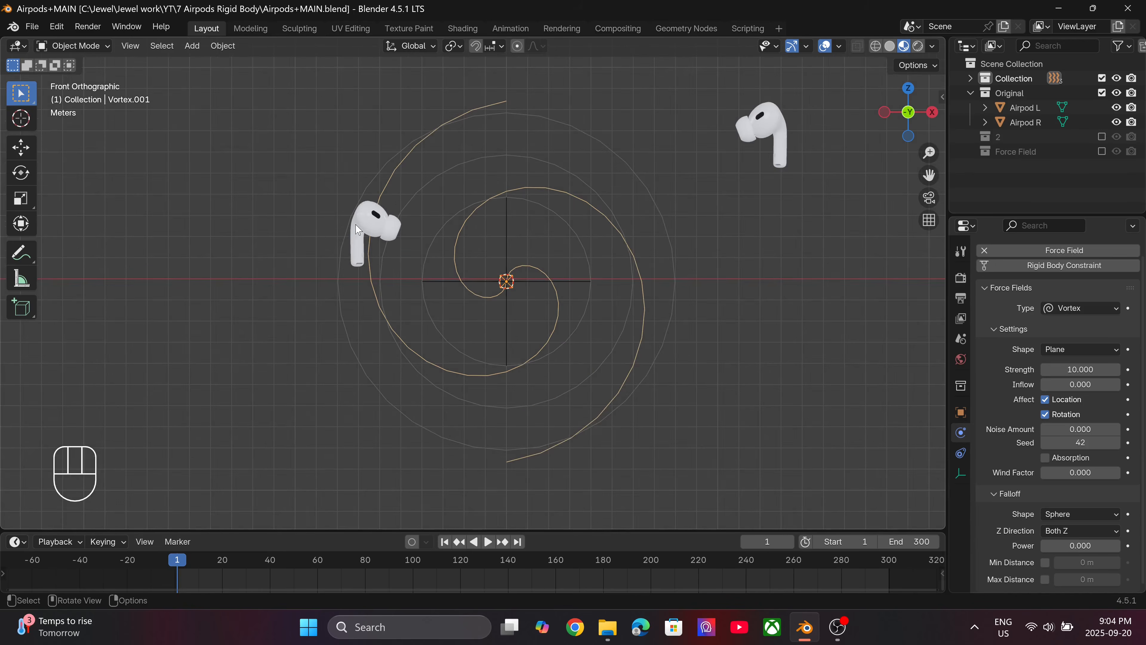
Duplicate Airpod L five times, placing the copies around the force fields in the front view.
click(367, 225)
scroll(440, 235, down, 3)
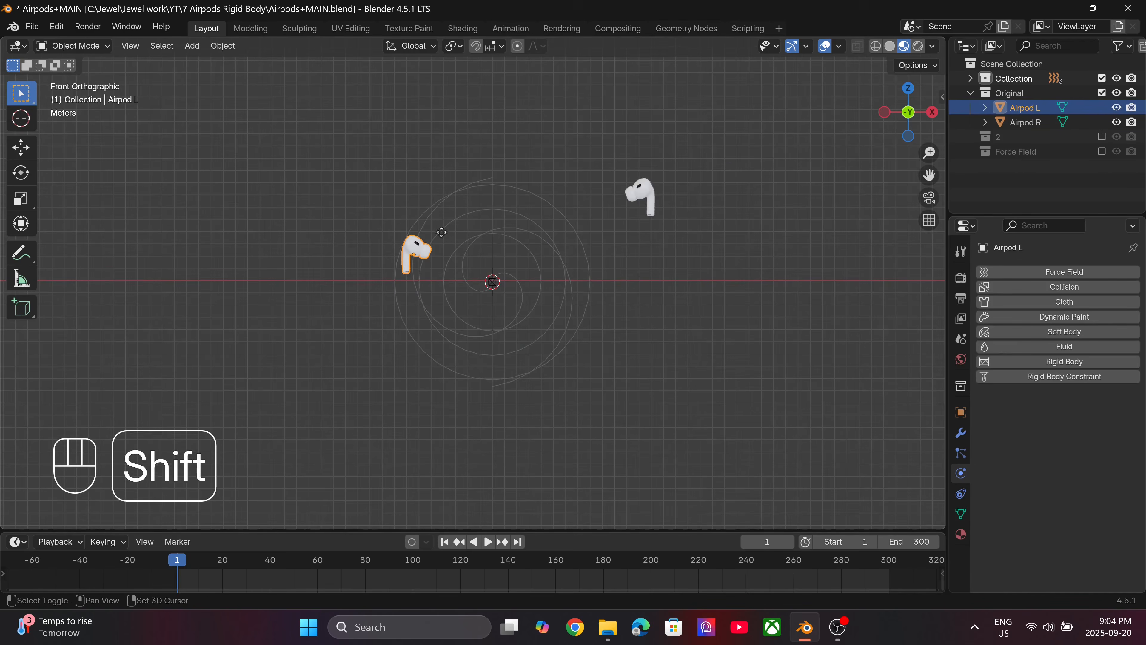
key(shift+d)
click(519, 116)
key(shift+d)
click(520, 353)
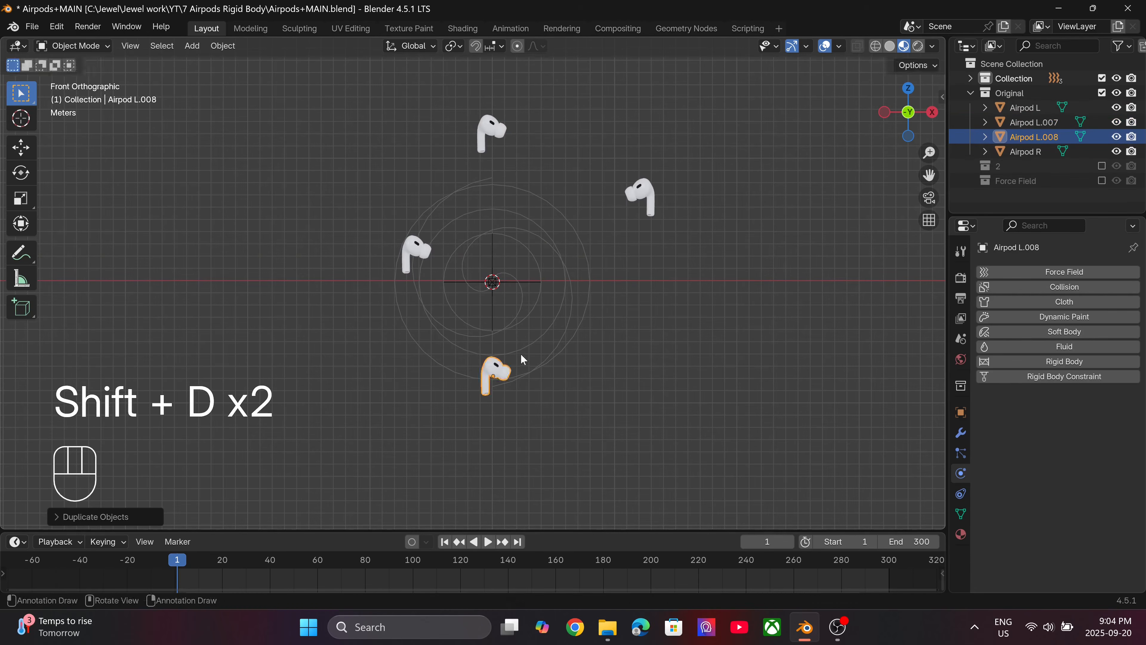
key(shift+d)
click(347, 289)
key(shift+d)
click(302, 118)
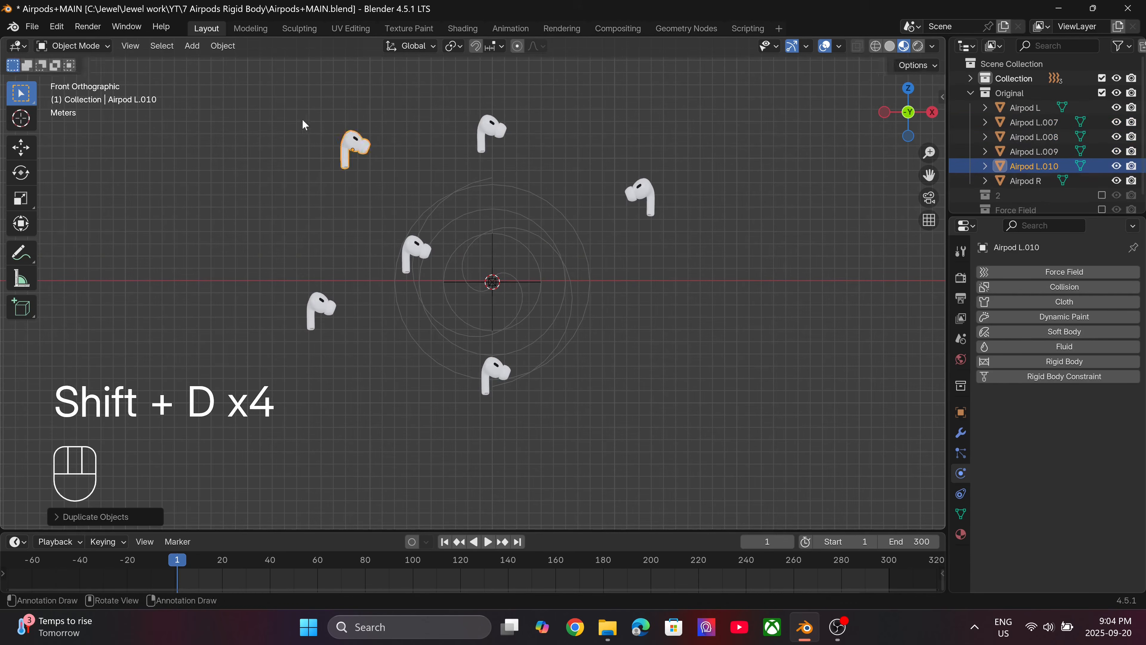
key(shift+d)
click(631, 344)
Duplicate Airpod R five times and spread the copies through the gaps around the force fields.
click(636, 194)
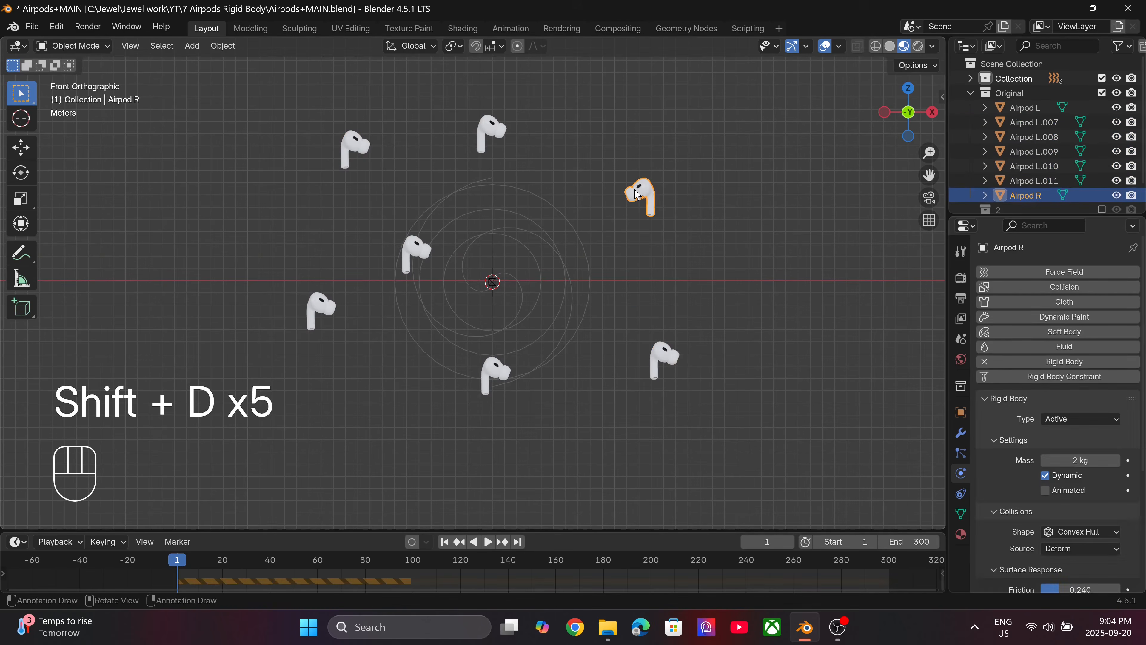
key(shift)
key(shift+d)
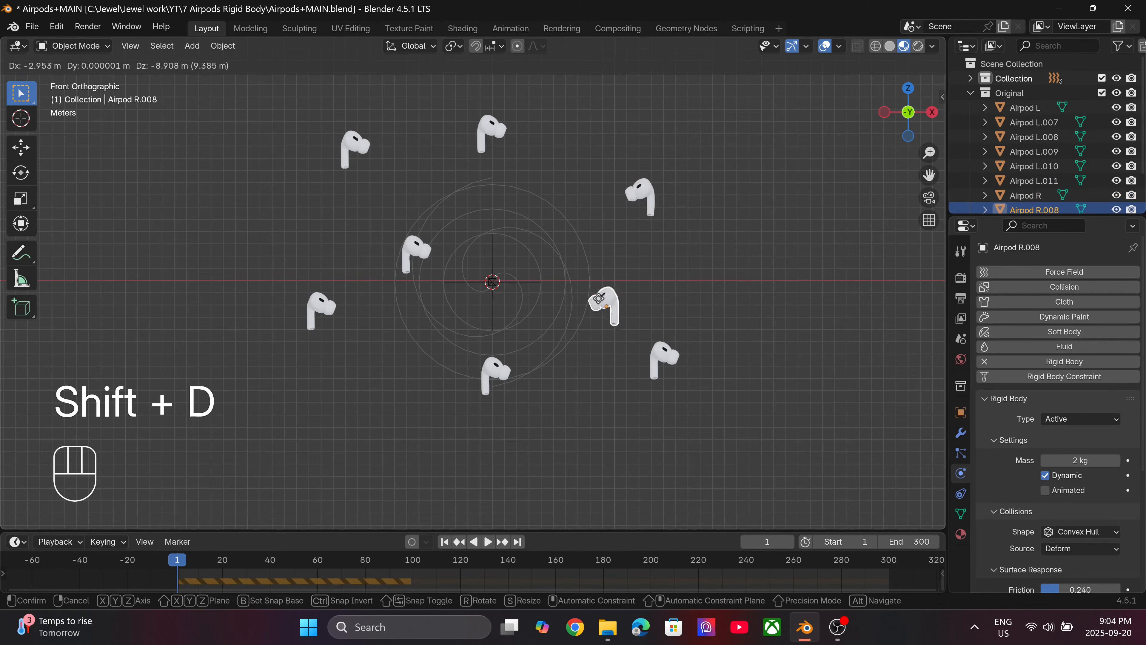
click(601, 303)
key(shift+d)
click(282, 229)
key(shift+d)
click(356, 404)
key(shift+d)
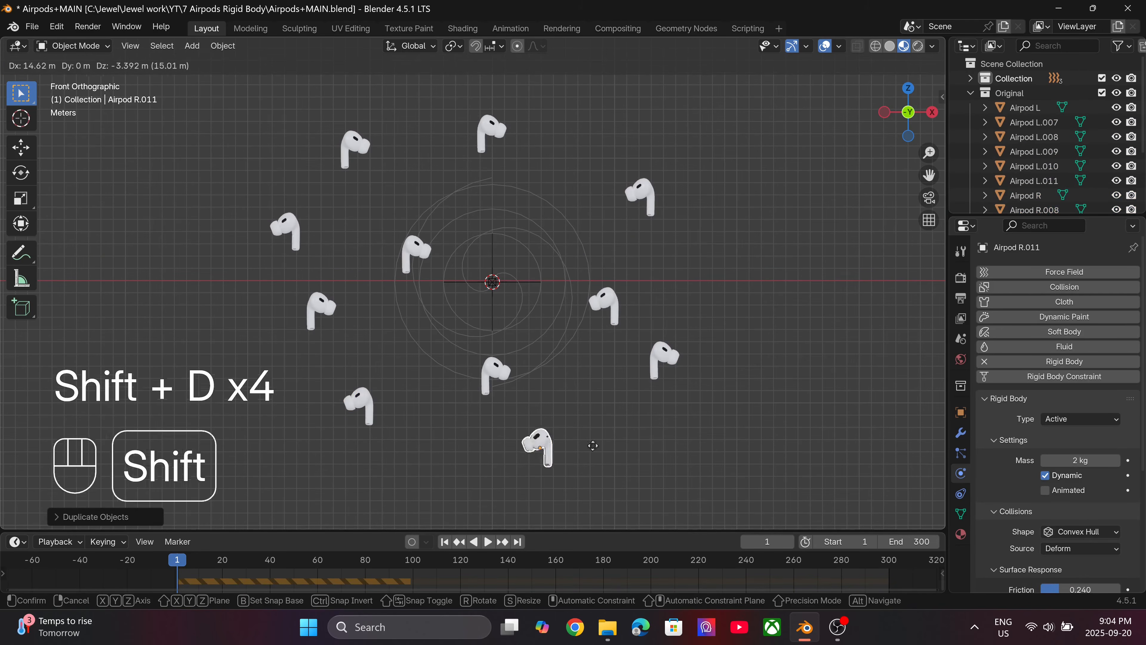
click(613, 468)
key(shift+d)
click(619, 500)
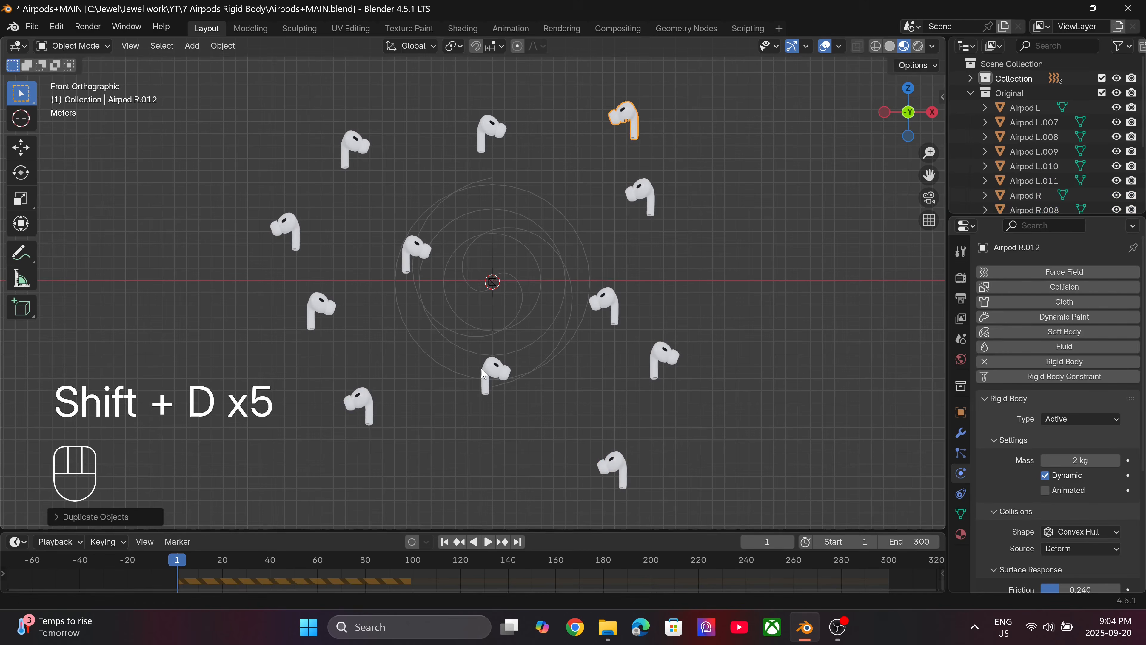
Move three of the earbuds off the row along the X axis, scattering them to either side in depth.
scroll(474, 280, down, 5)
middle_drag(467, 276, 608, 382)
scroll(462, 359, up, 3)
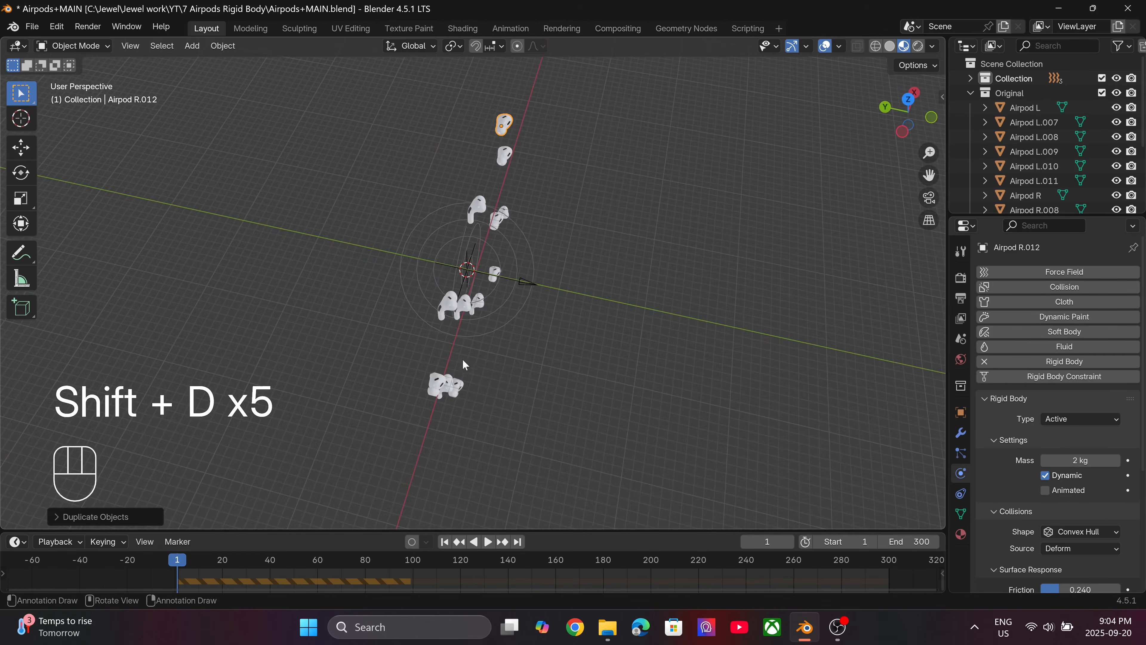
click(444, 314)
key(g)
click(356, 291)
click(452, 384)
key(g)
click(533, 389)
click(465, 298)
key(g)
click(392, 162)
Move four more earbuds, including Airpod R, R.009 and R.011, away from the X axis on both sides.
click(500, 218)
key(g)
click(599, 286)
click(509, 162)
key(g)
click(595, 209)
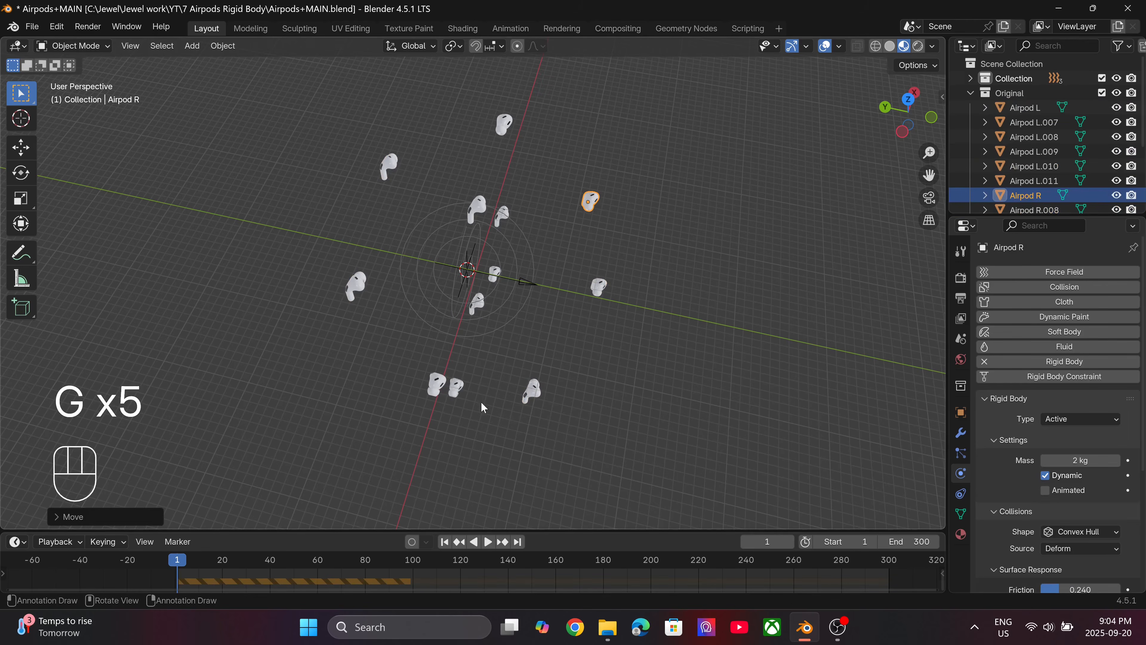
click(436, 385)
key(g)
click(356, 362)
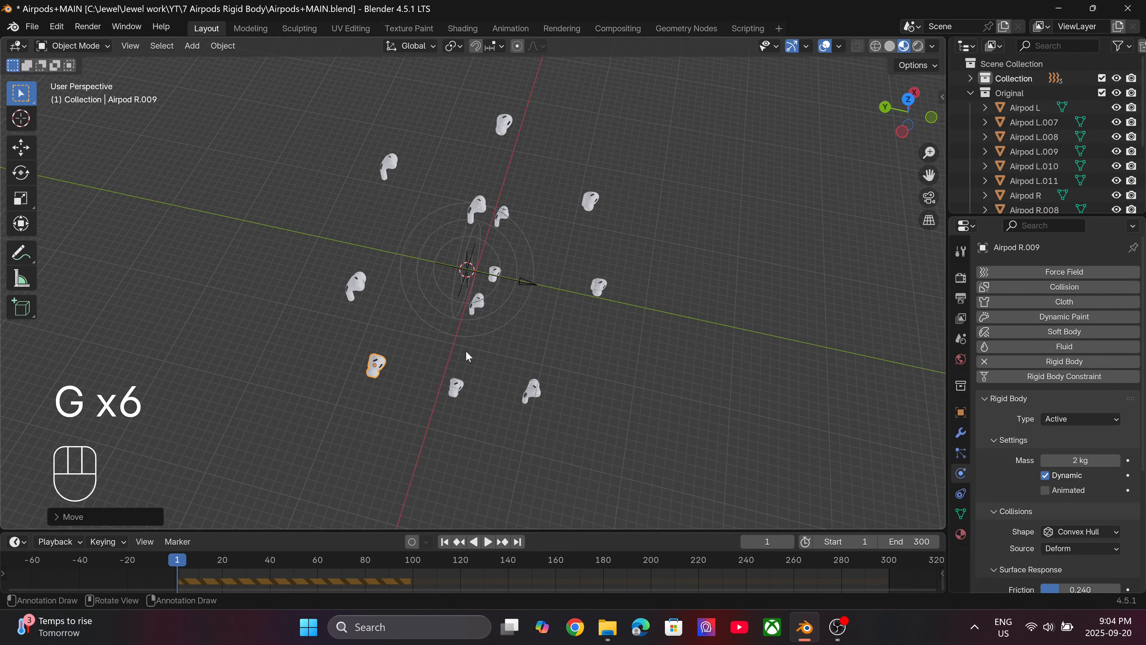
click(495, 273)
key(g)
click(410, 261)
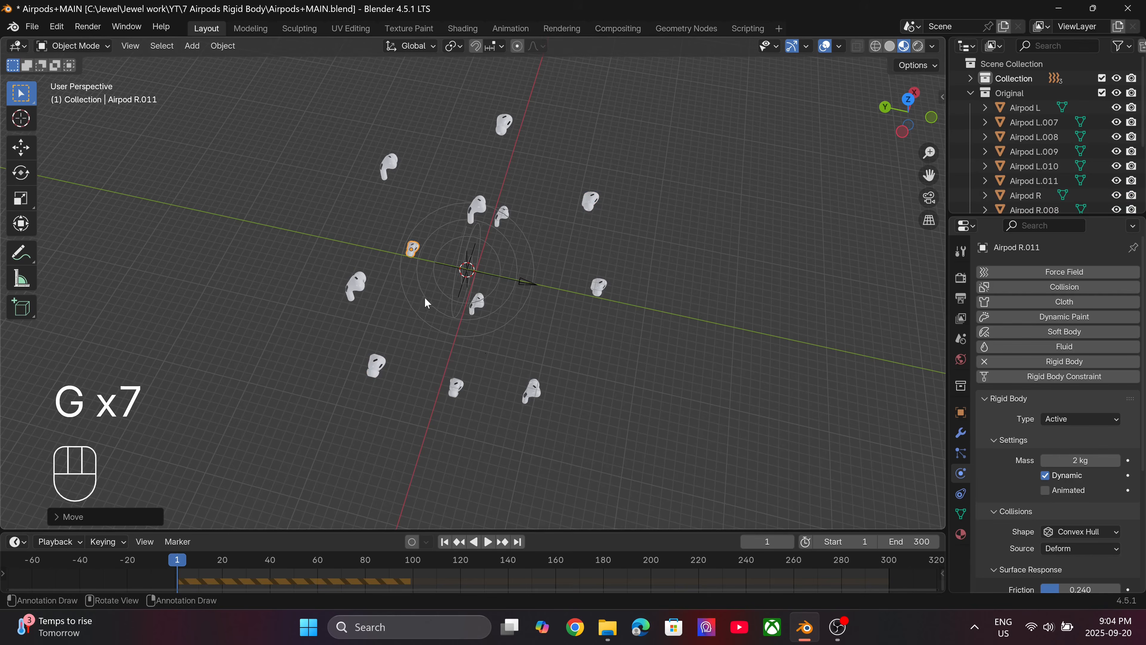
Rotate Airpod R.011, the large earbud beside it and Airpod R.009 freely with trackball rotation to vary their orientations.
scroll(415, 271, up, 2)
key(r)
key(r)
click(271, 302)
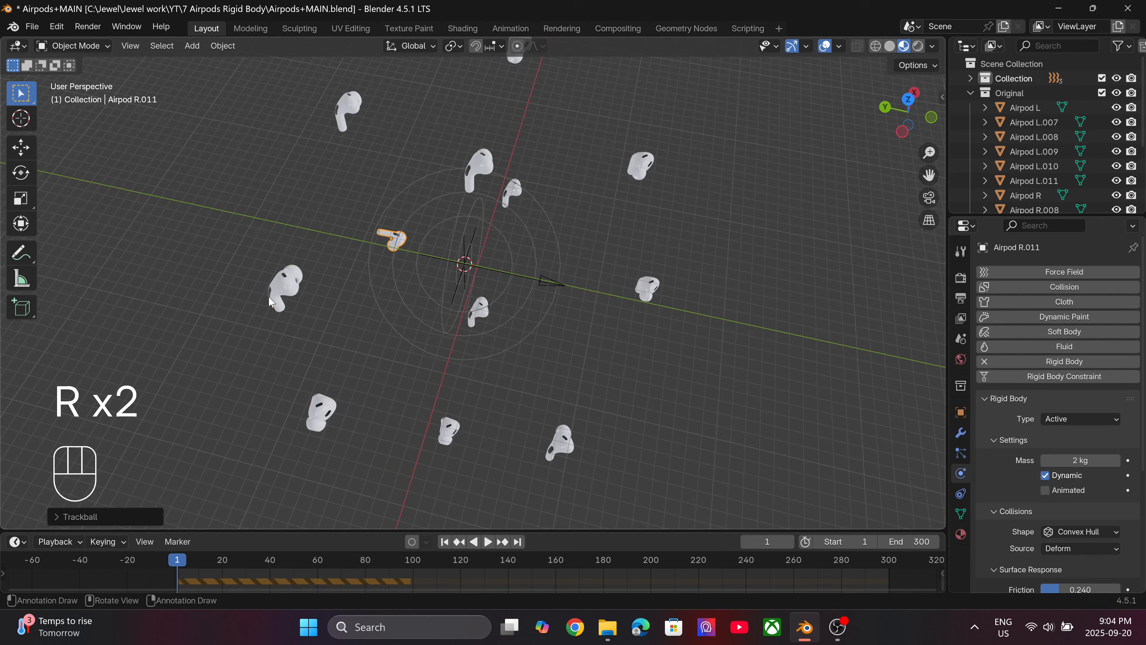
click(270, 301)
key(r)
key(r)
click(375, 344)
click(321, 406)
key(r)
key(r)
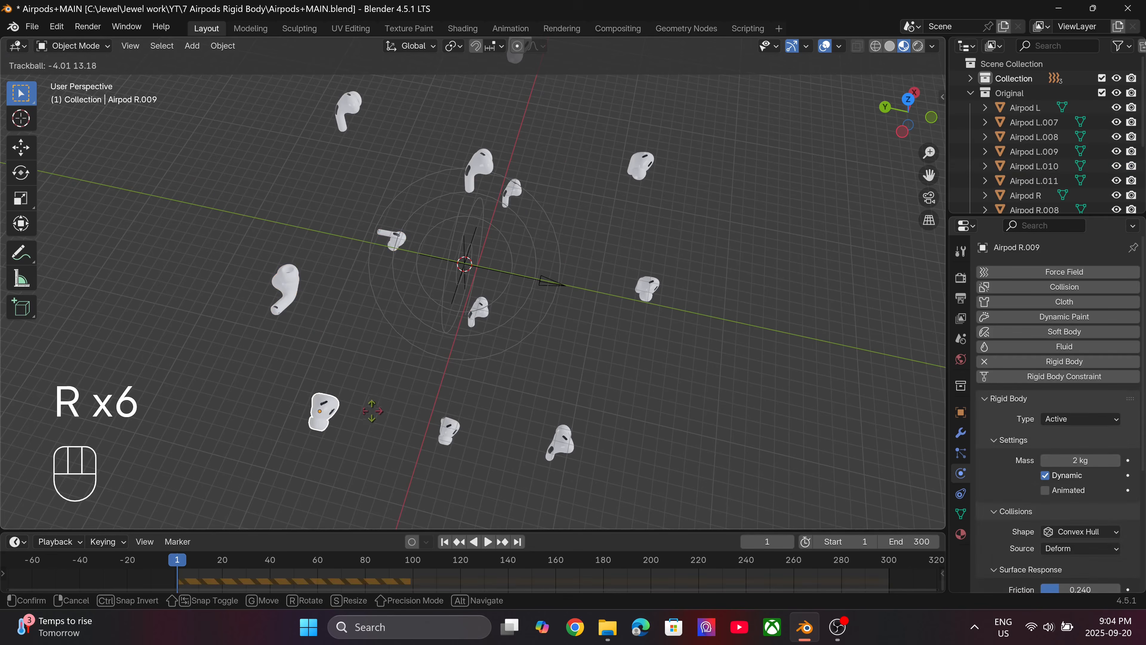
click(405, 399)
Tumble Airpod R.010 and the next two earbuds around the ring to random angles with trackball rotation.
click(456, 435)
key(r)
key(r)
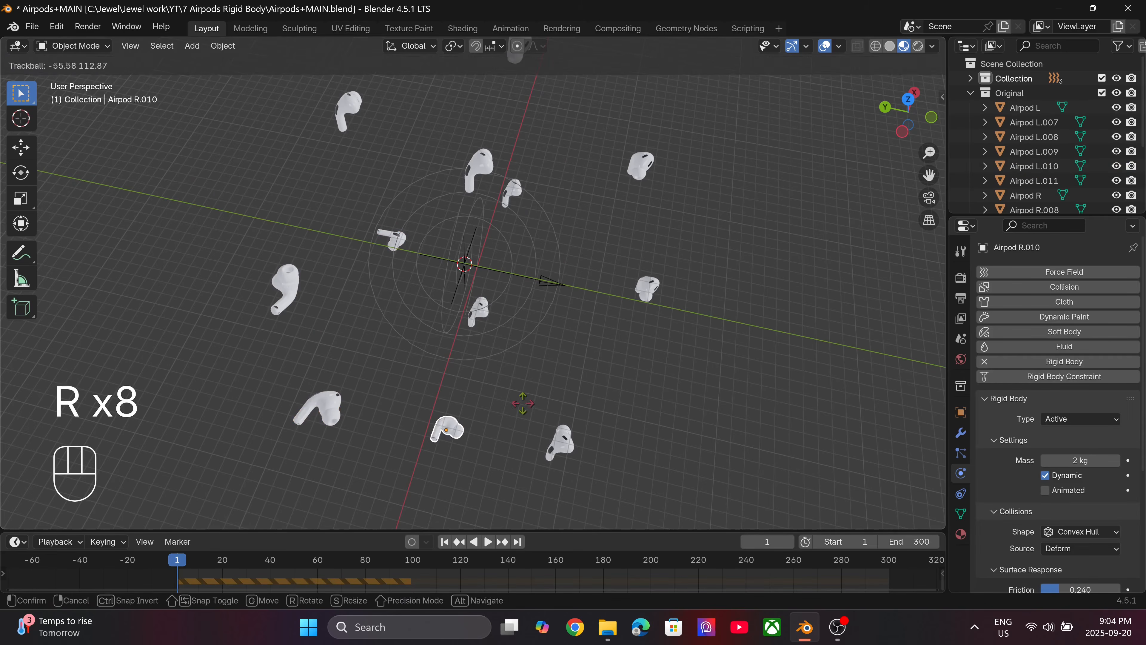
click(522, 407)
click(559, 445)
key(r)
key(r)
click(563, 402)
click(646, 291)
Rotate Airpod R, the two small earbuds near the force fields and Airpod R.012 to different angles.
key(r)
key(r)
click(644, 369)
click(638, 164)
key(r)
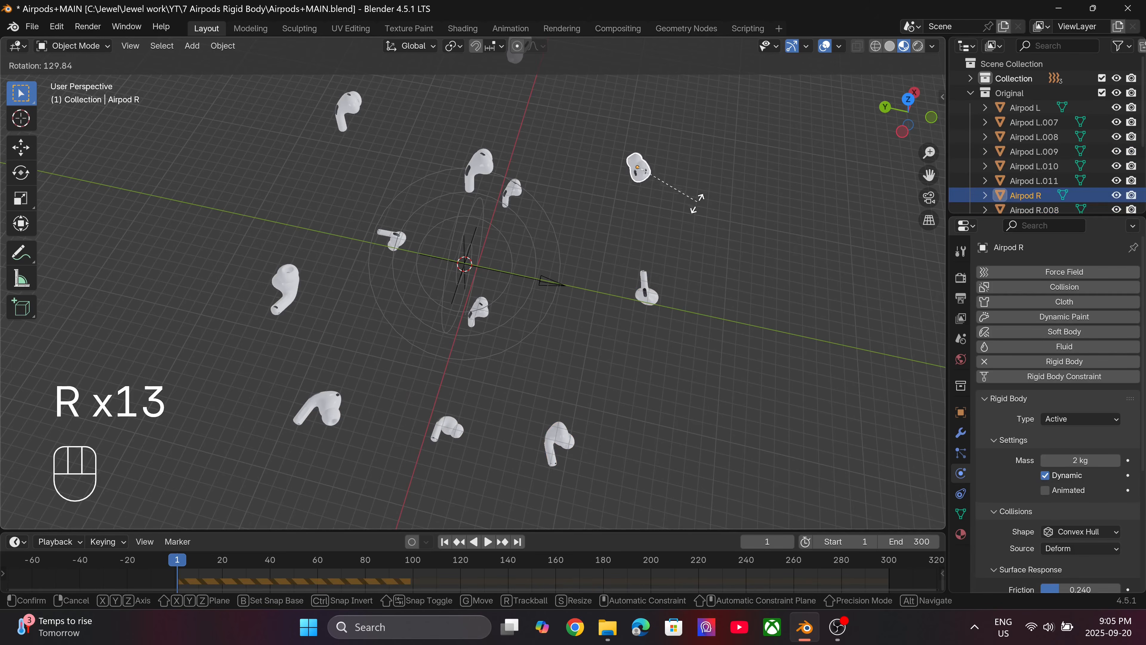
click(694, 217)
click(499, 195)
key(r)
click(519, 266)
click(483, 319)
key(r)
click(513, 291)
shift+middle_drag(567, 210, 546, 318)
click(499, 177)
key(r)
click(489, 146)
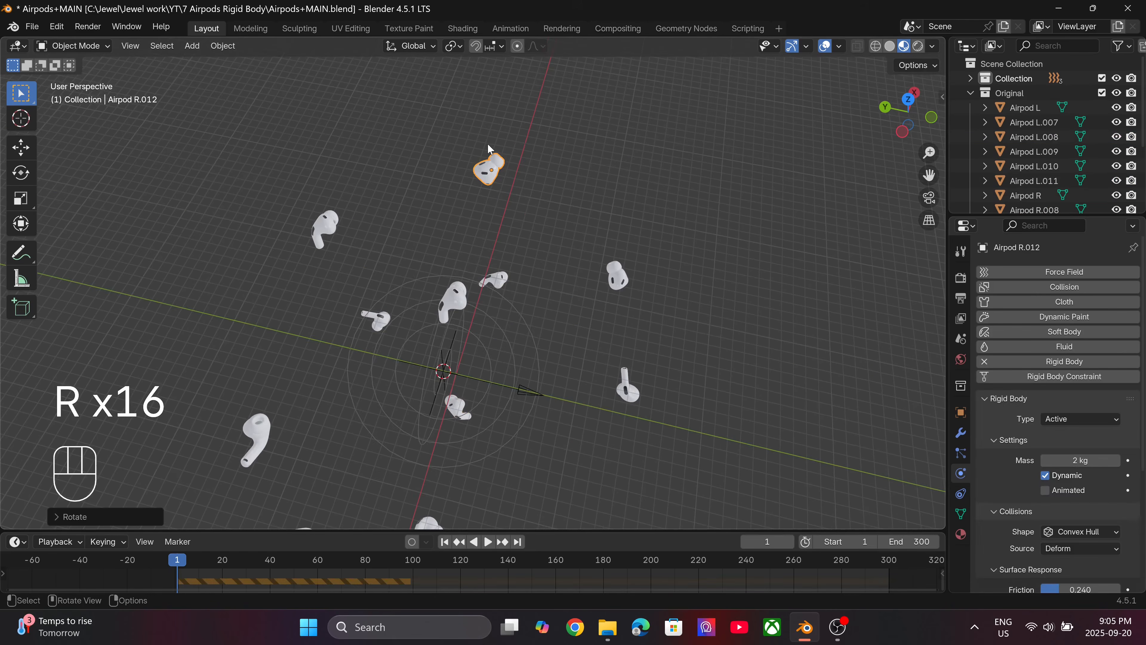
Switch to the front view and save the file.
key(KP_1)
shift+middle_drag(492, 227, 487, 236)
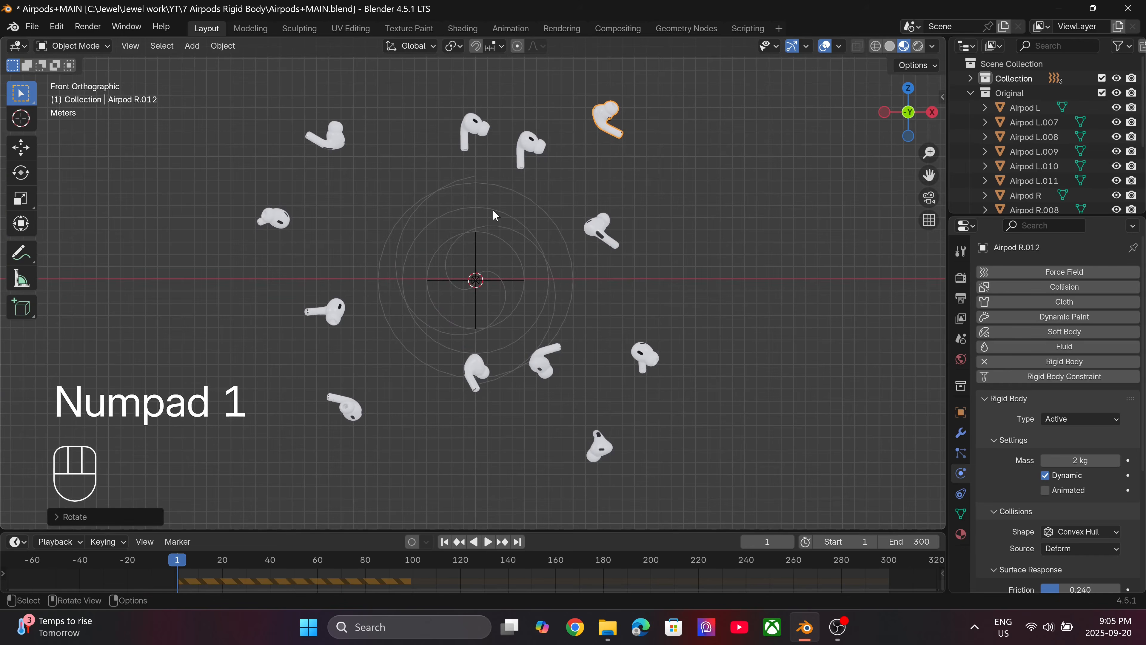
key(ctrl+s)
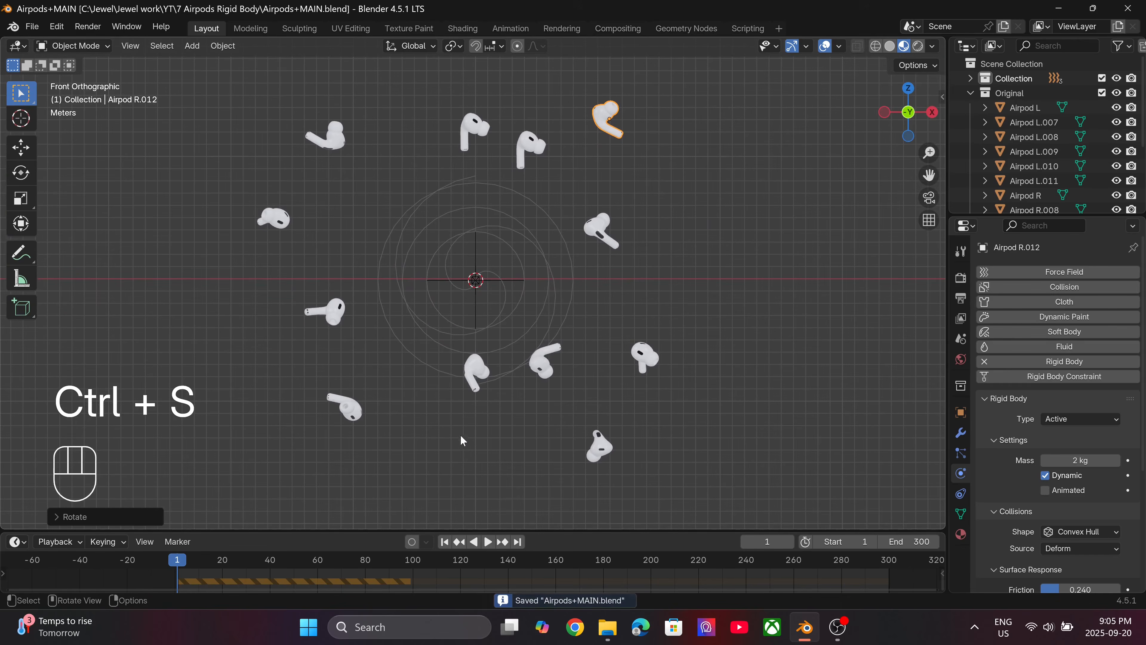
Enlarge the timeline, play the simulation to check which earbuds react to the force fields, and return to the first frame.
drag(457, 531, 447, 481)
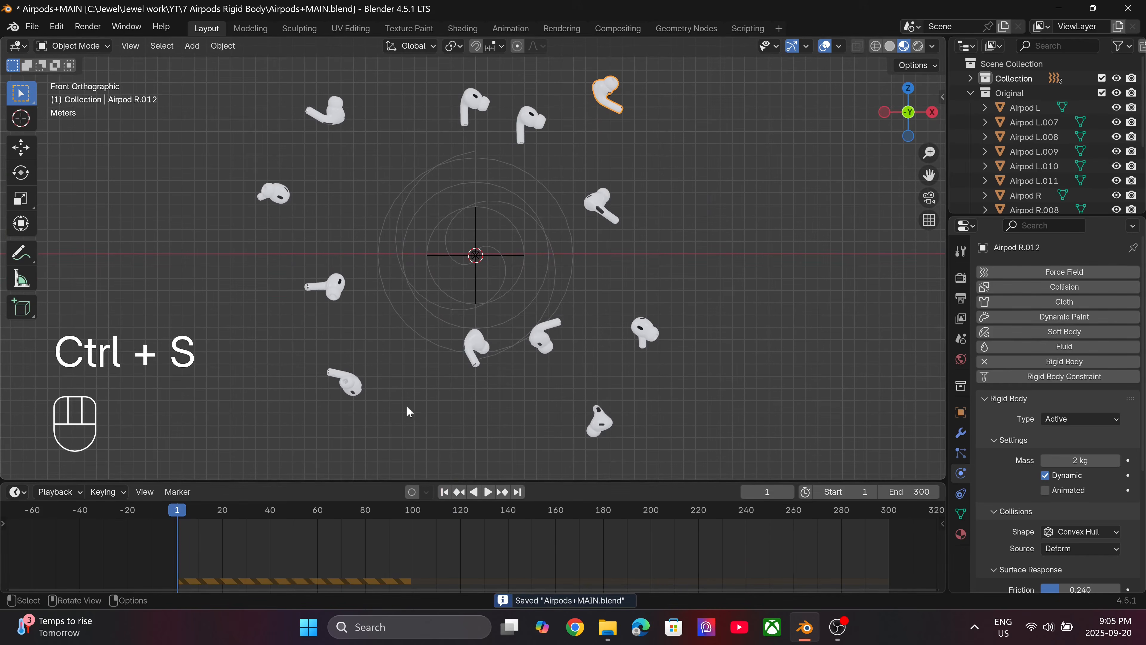
key(space)
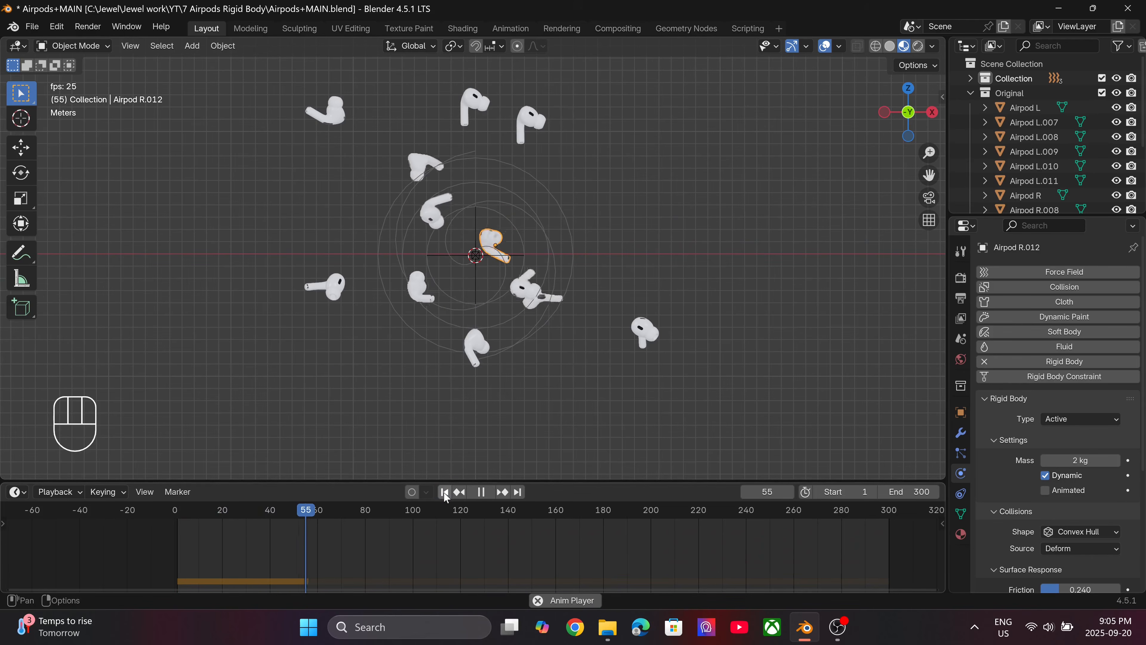
key(space)
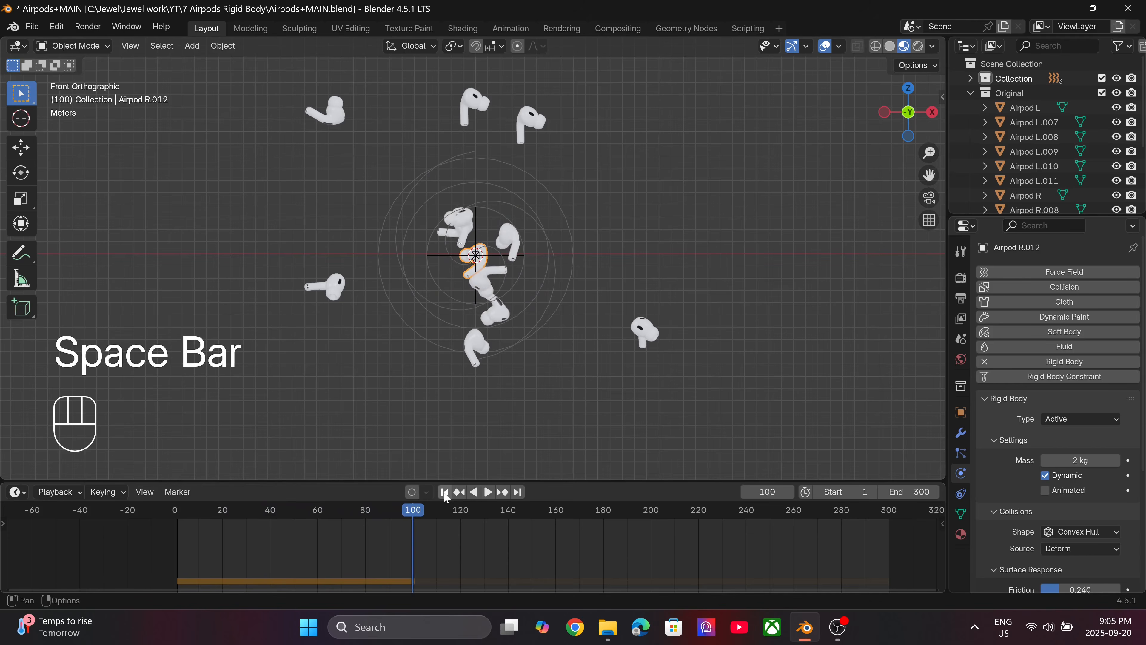
click(445, 491)
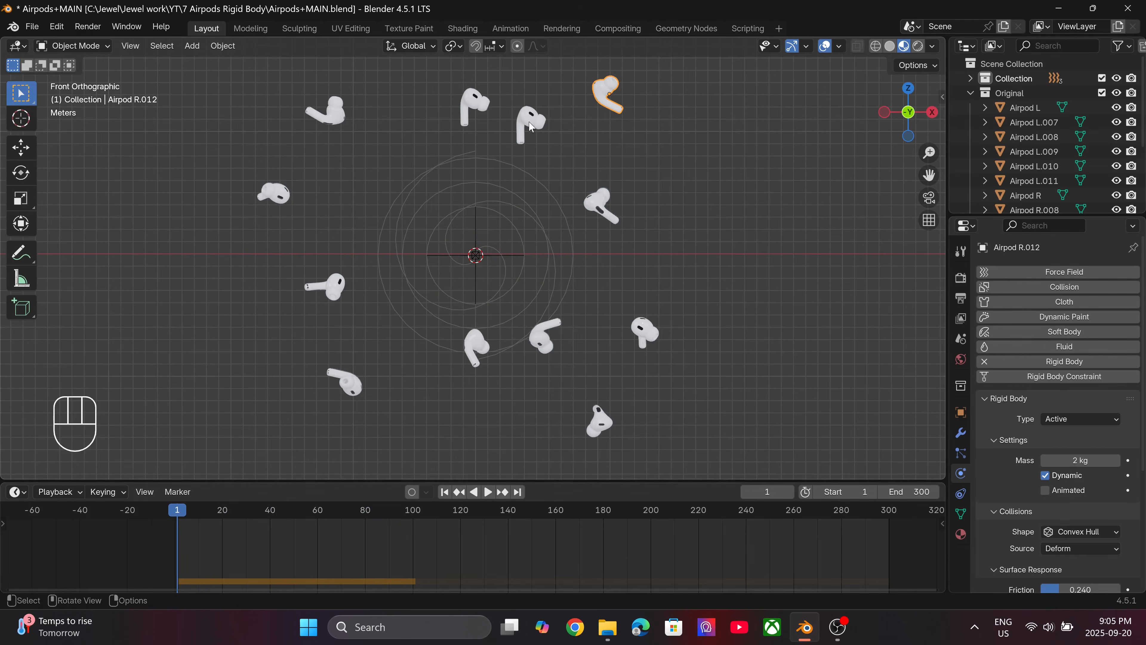
Select all the earbuds without the force fields, keeping Airpod R as the active object.
click(590, 194)
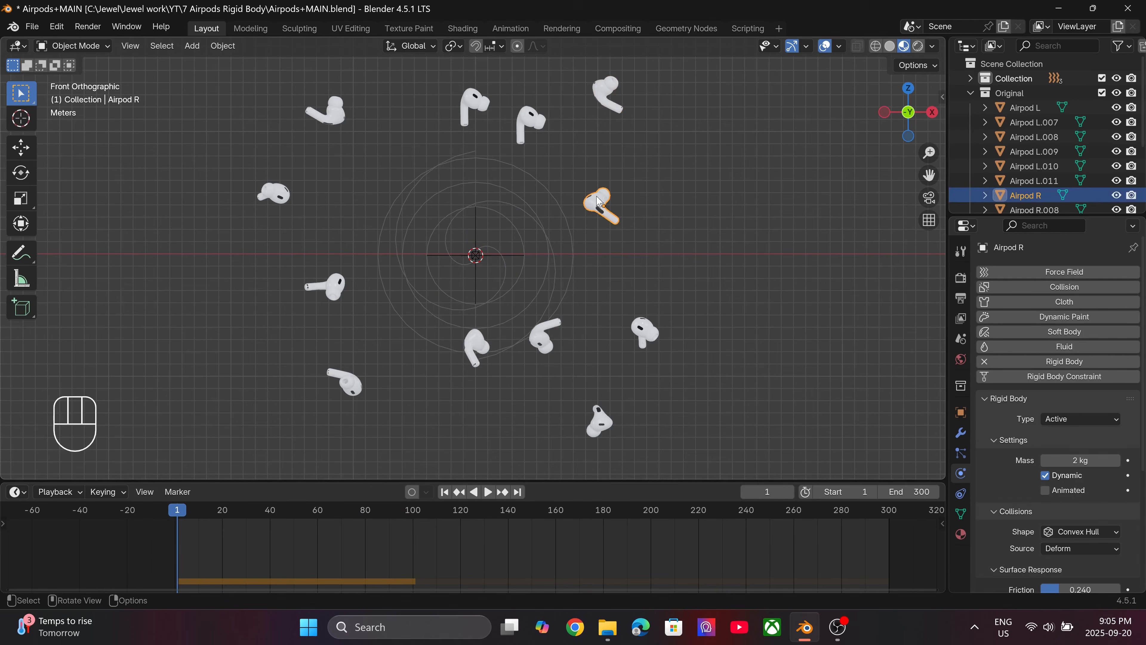
shift+middle_drag(559, 265, 547, 287)
scroll(547, 287, up, 1)
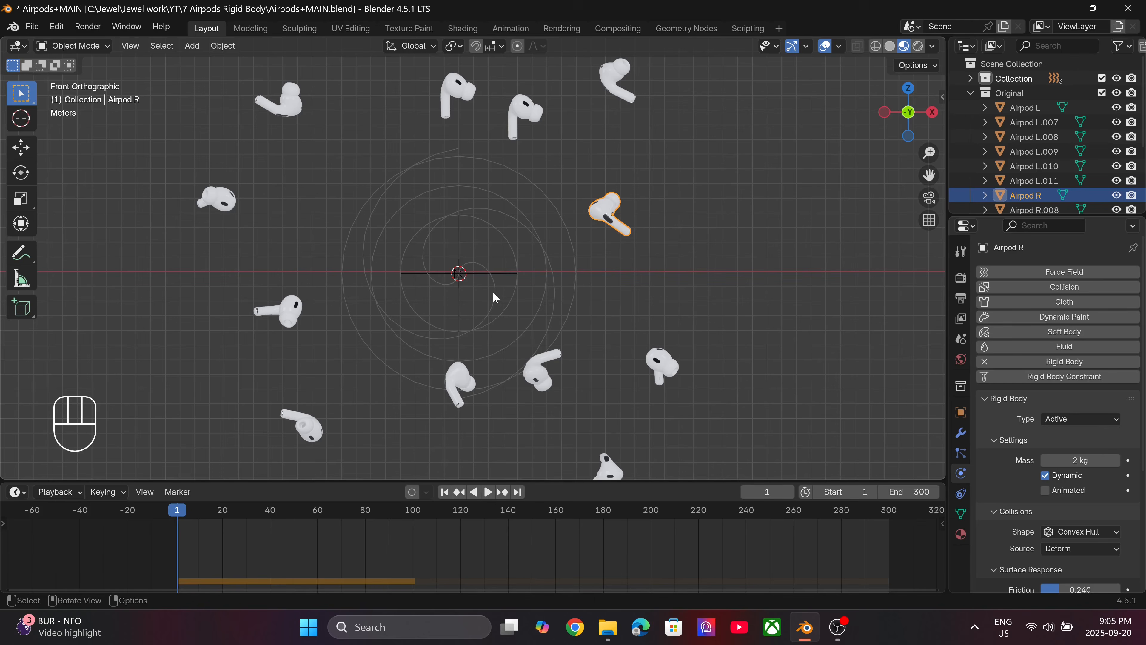
key(a)
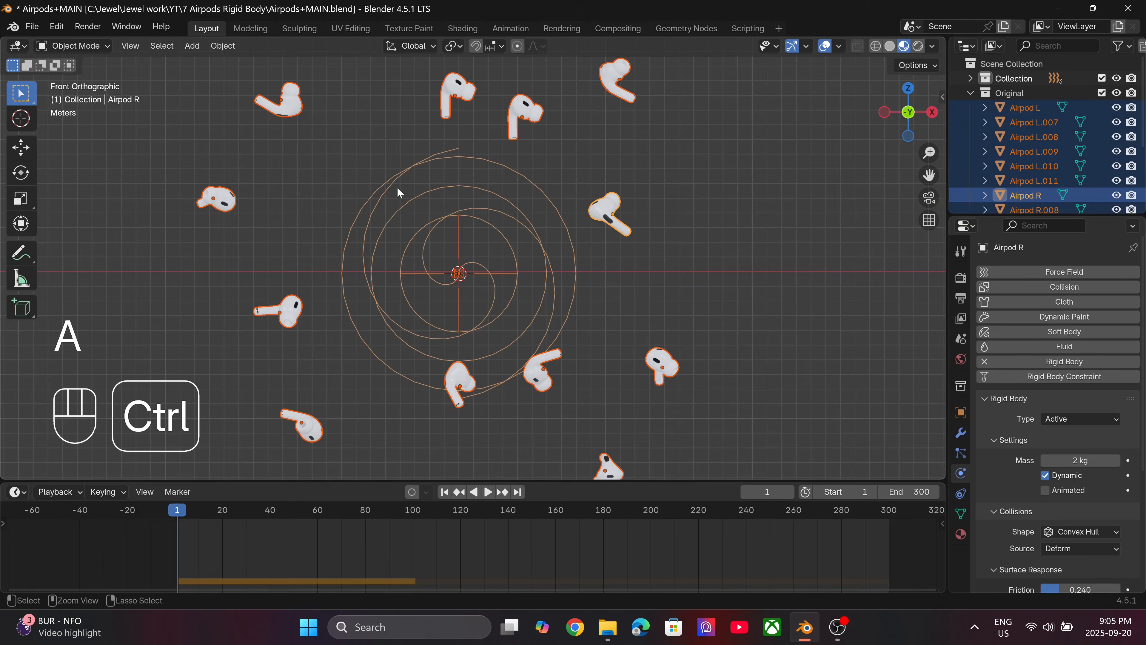
ctrl+drag(405, 167, 510, 320)
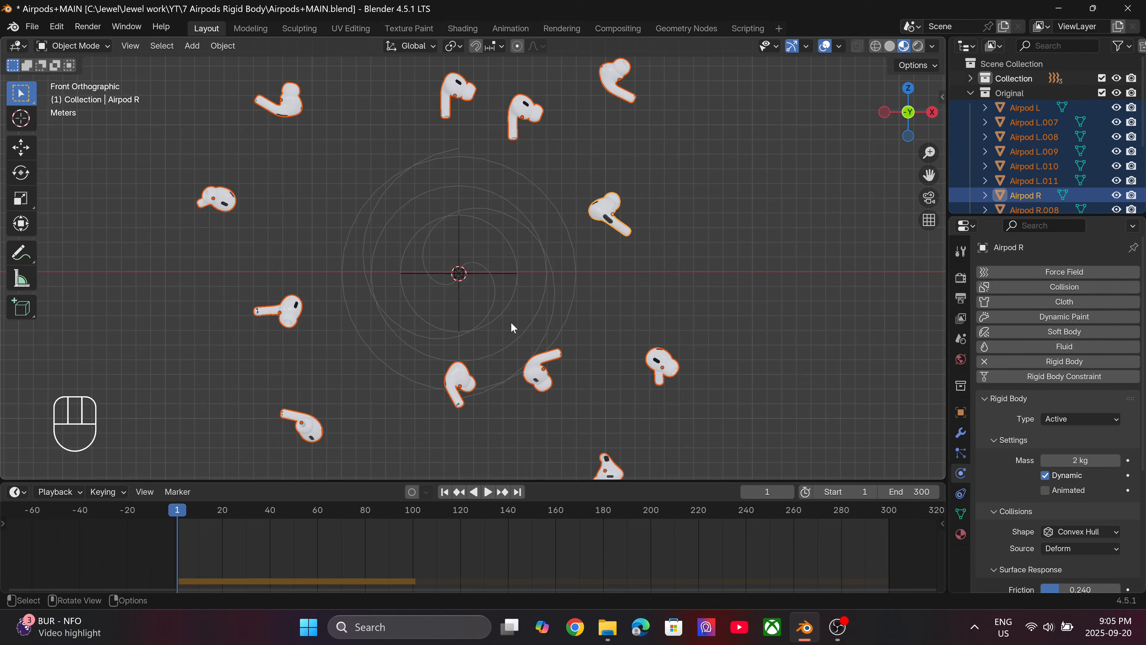
shift+click(610, 210)
shift+click(610, 210)
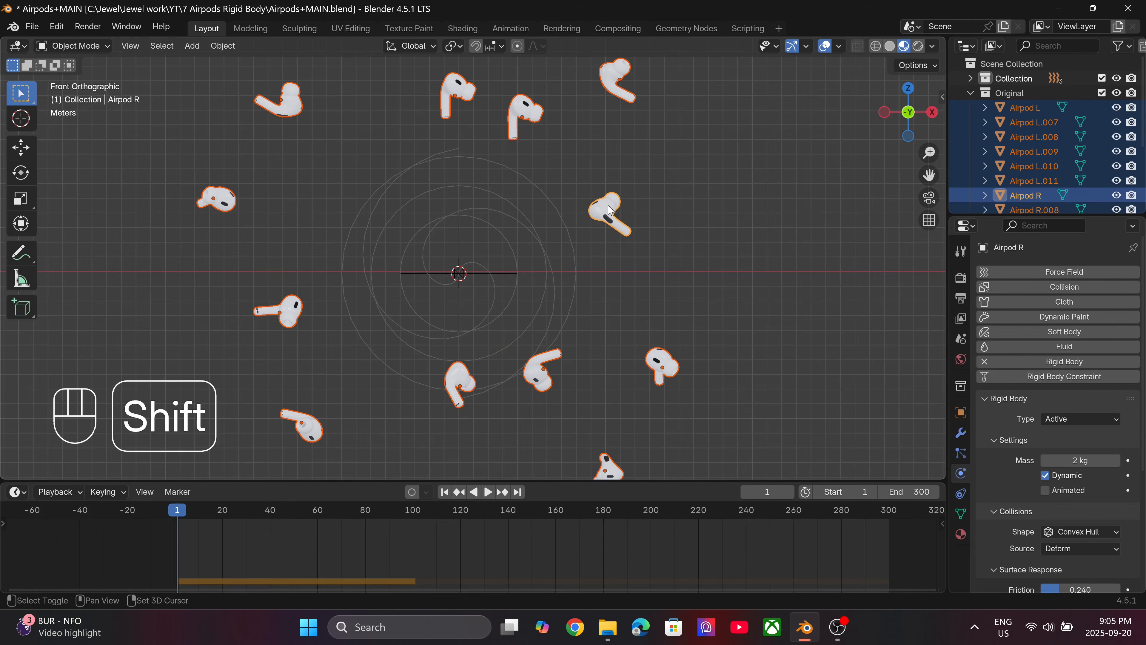
scroll(607, 211, up, 5)
scroll(539, 244, down, 5)
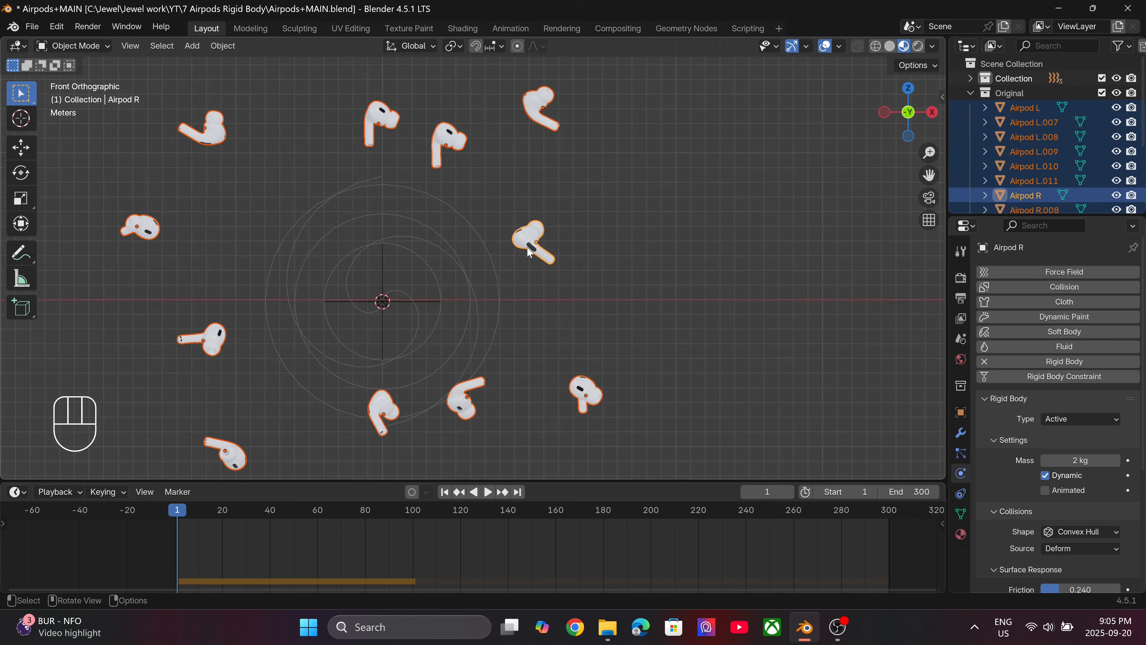
Copy the rigid body settings from the active Airpod R to all selected earbuds and save the file.
key(F3)
text(copy)
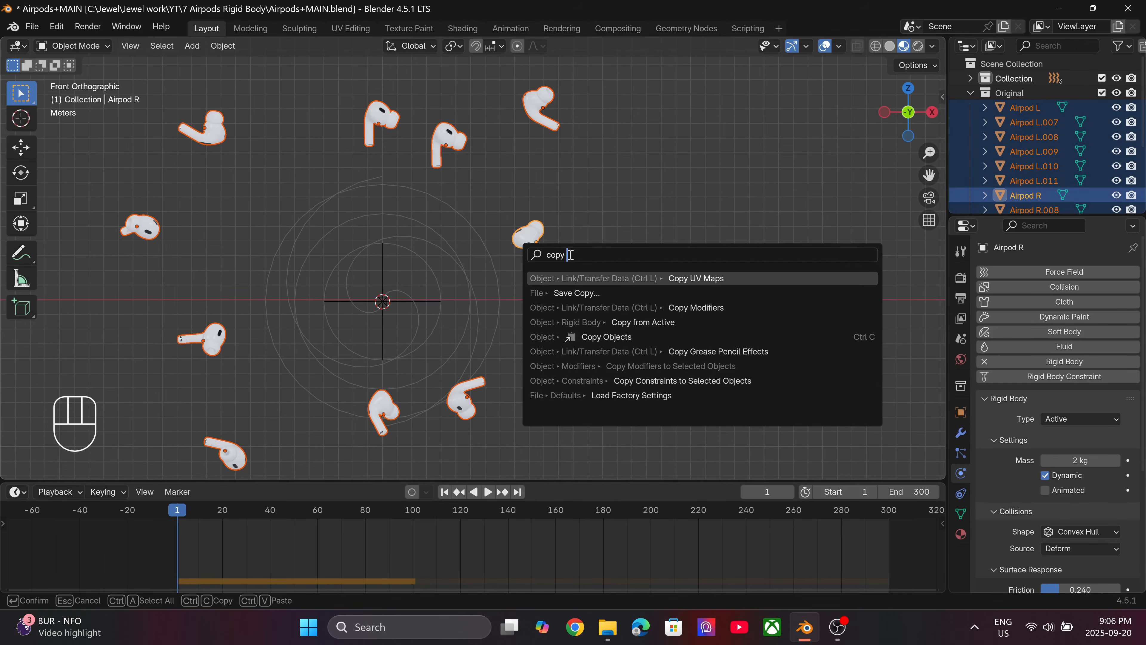
text( rigi)
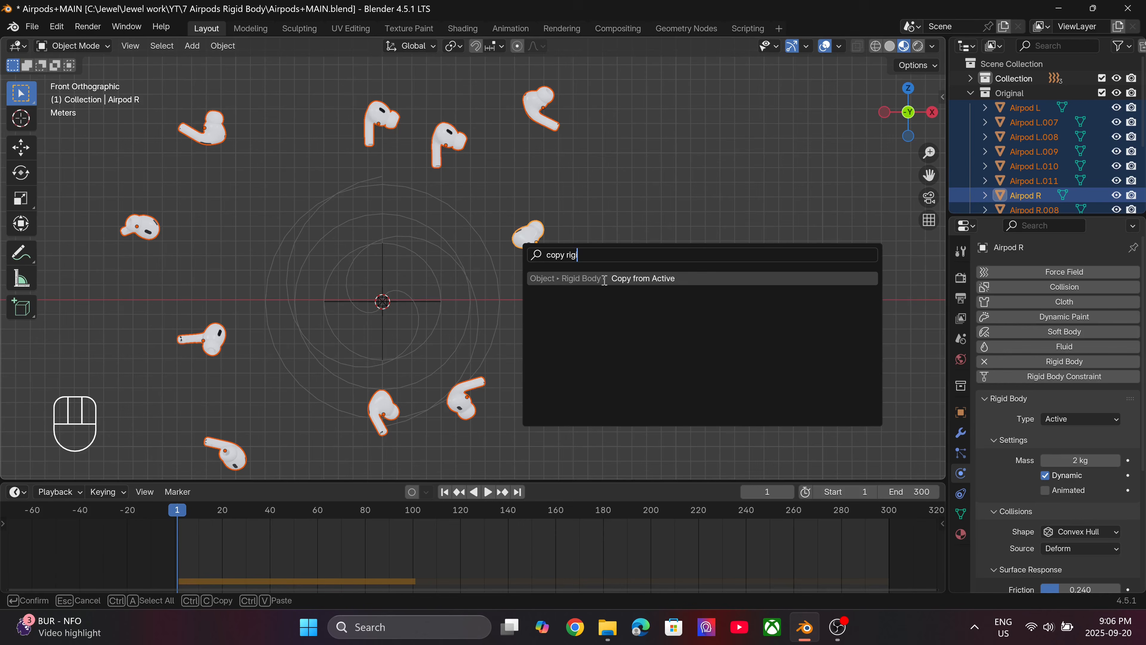
click(630, 279)
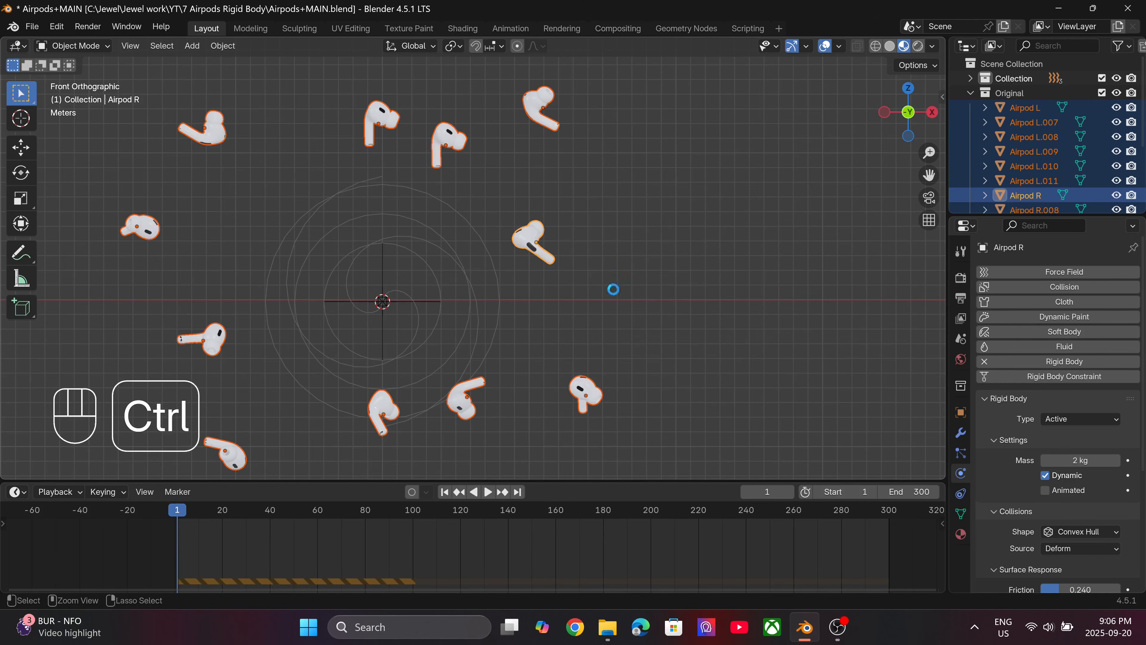
key(ctrl+s)
Bake all dynamics from the scene's rigid body cache settings, and replace the earbud selection with the Force field.
shift+middle_drag(511, 283, 641, 254)
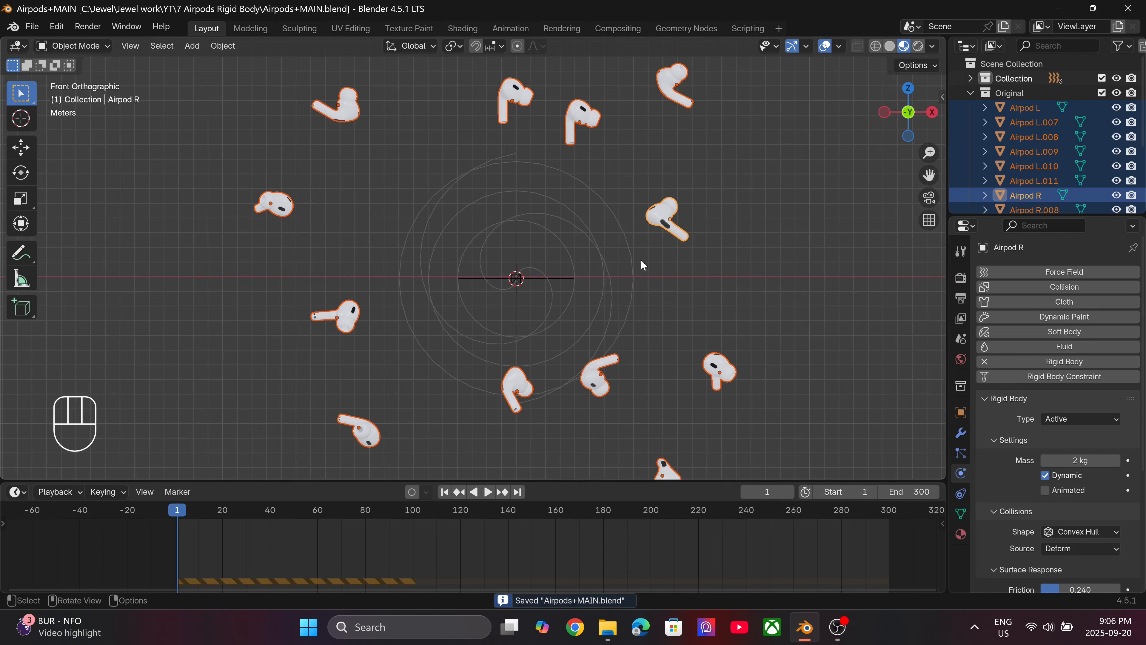
click(962, 338)
scroll(987, 372, down, 5)
scroll(987, 373, down, 8)
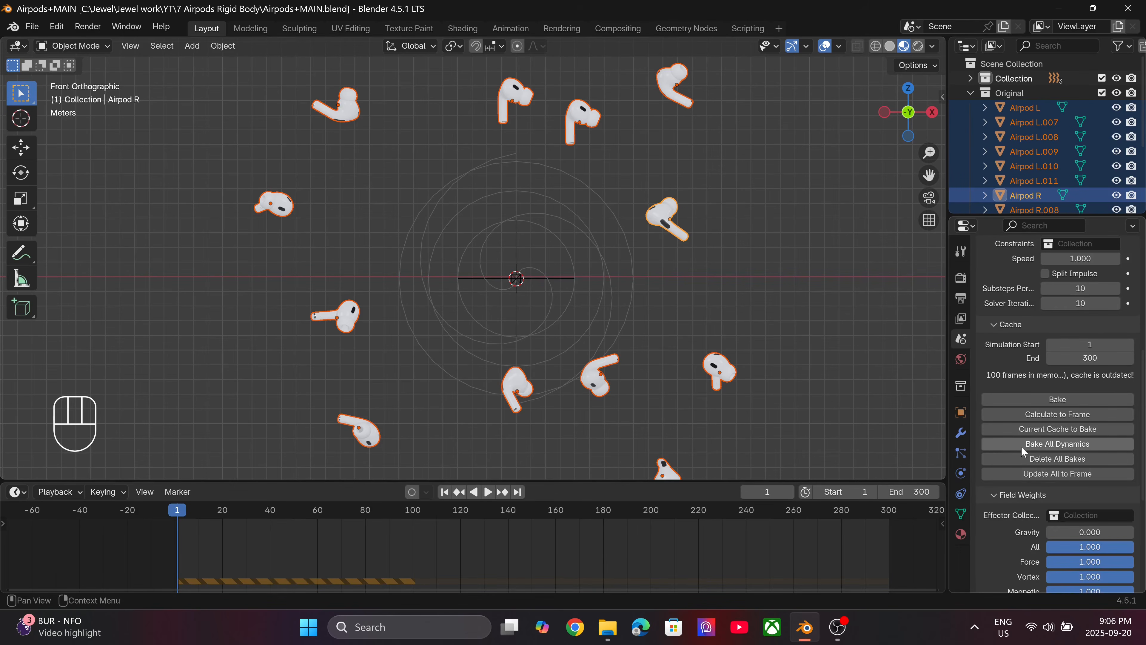
click(1083, 443)
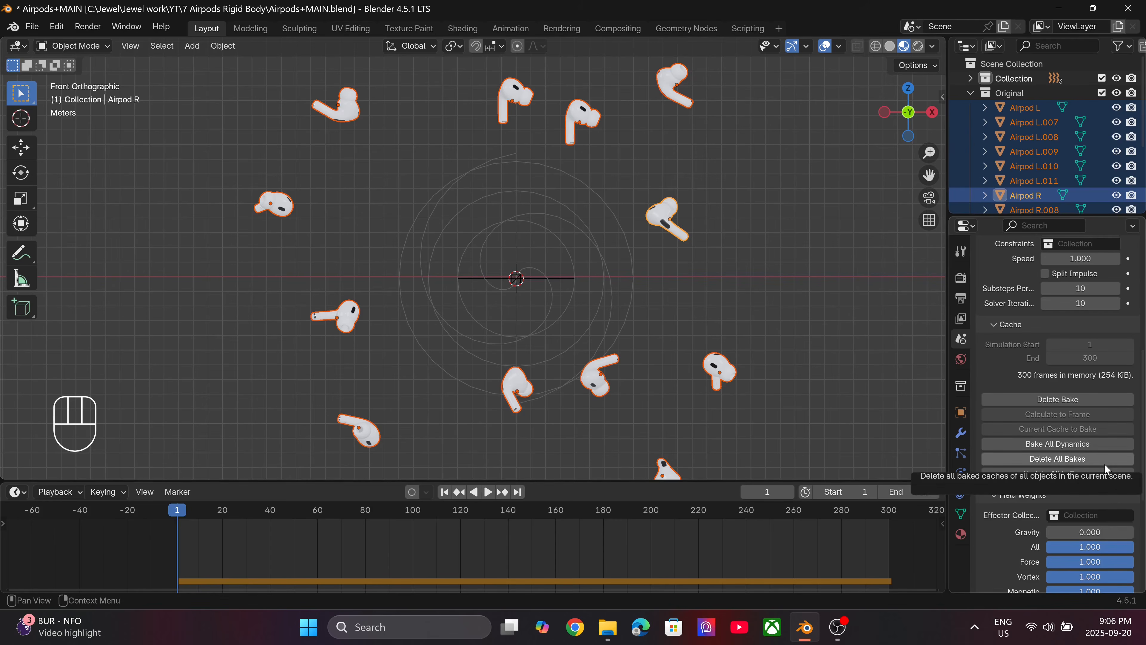
click(514, 248)
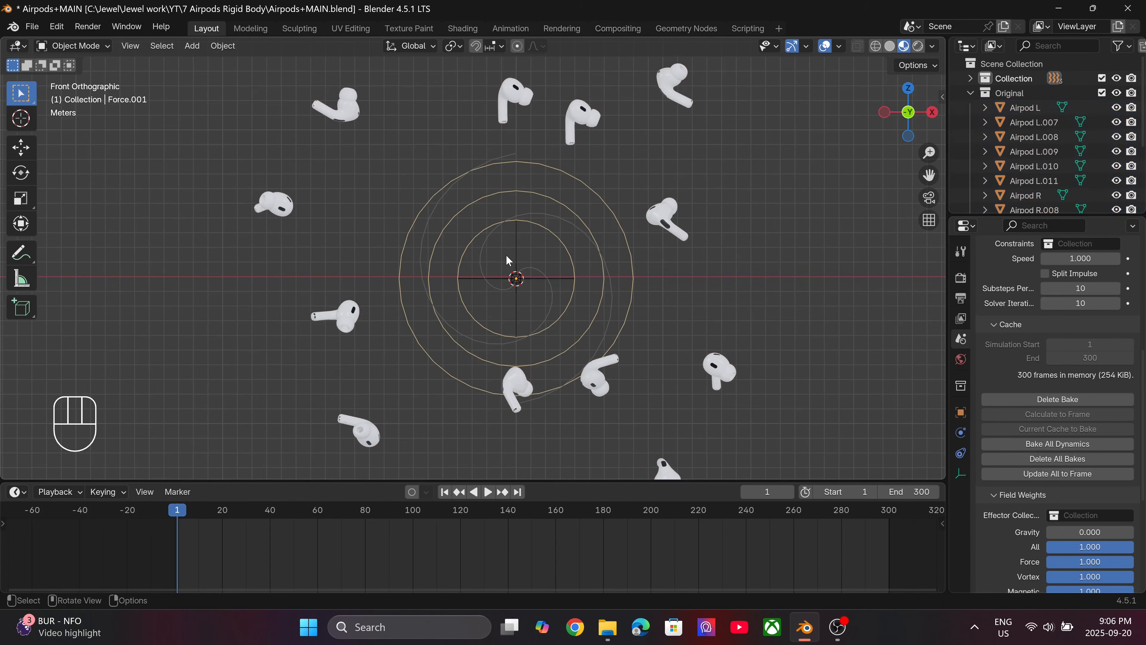
Try to move the Force field away from the centre, and save the file.
key(g)
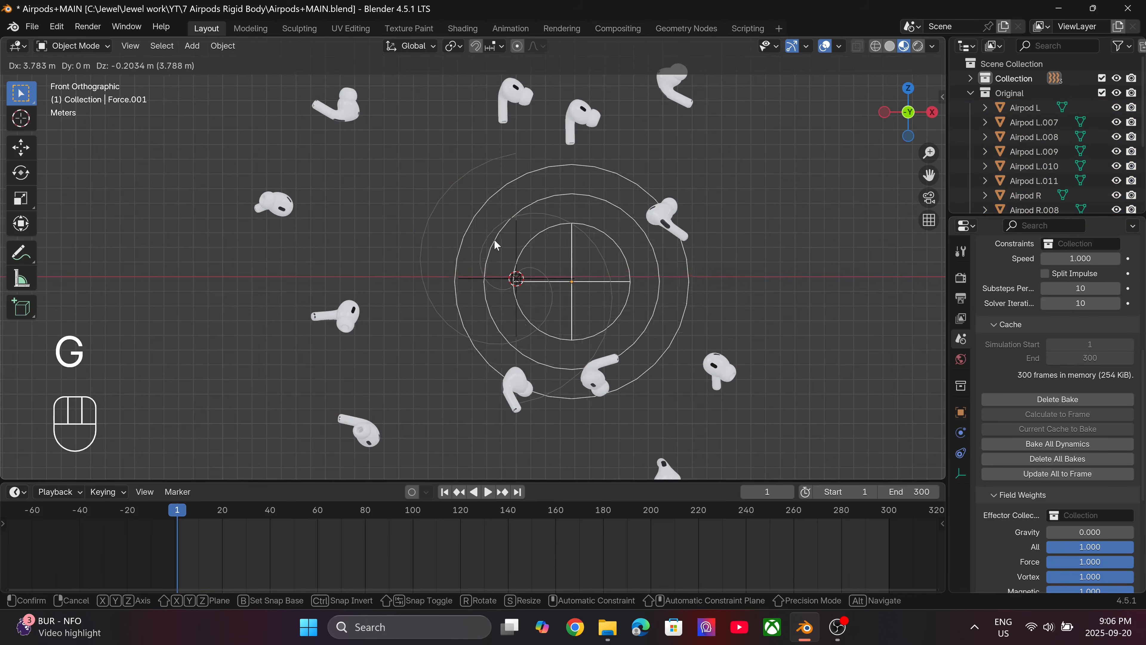
key(Escape)
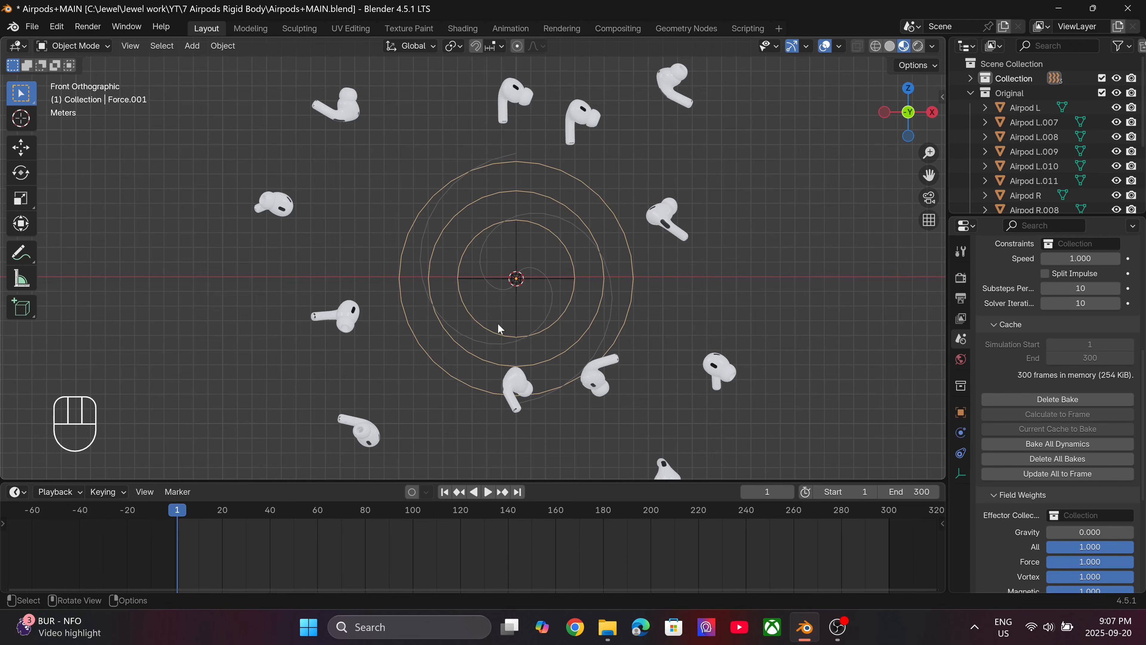
key(ctrl+s)
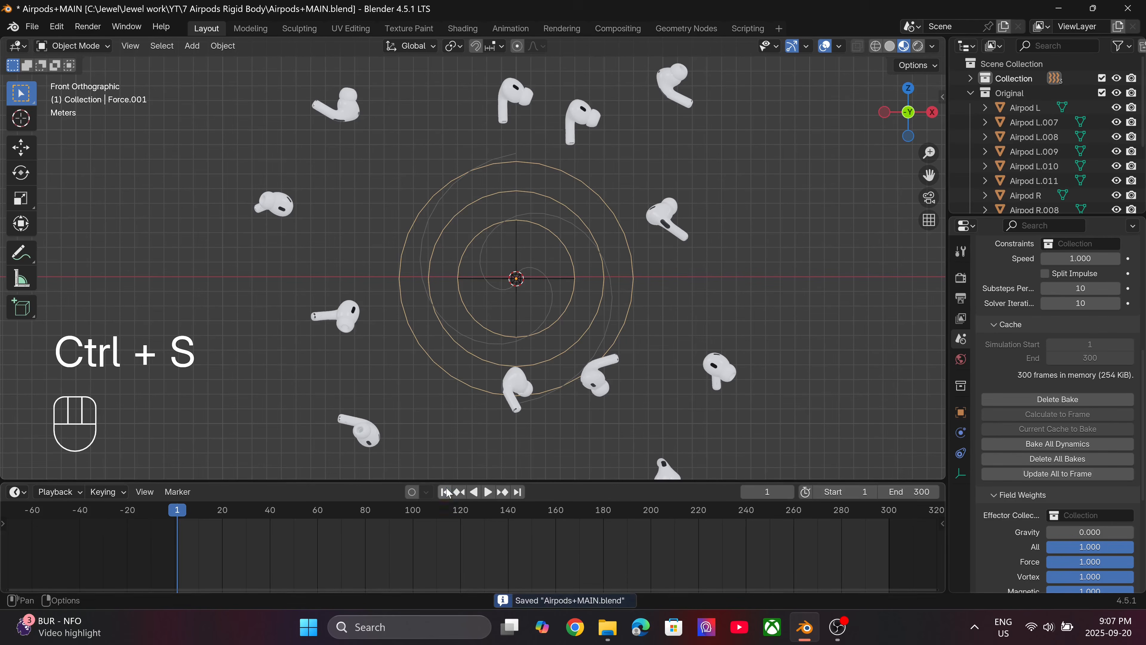
Shrink the timeline to enlarge the viewport and play the baked simulation, examining from several angles and up close how the earbuds cluster.
drag(601, 481, 601, 583)
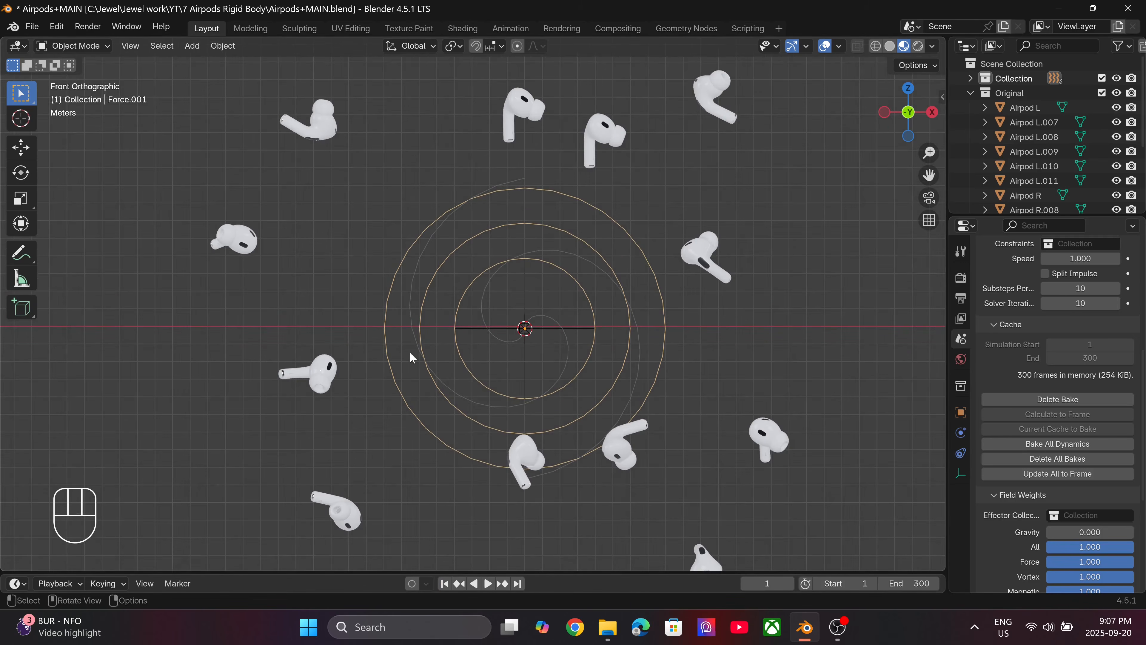
key(space)
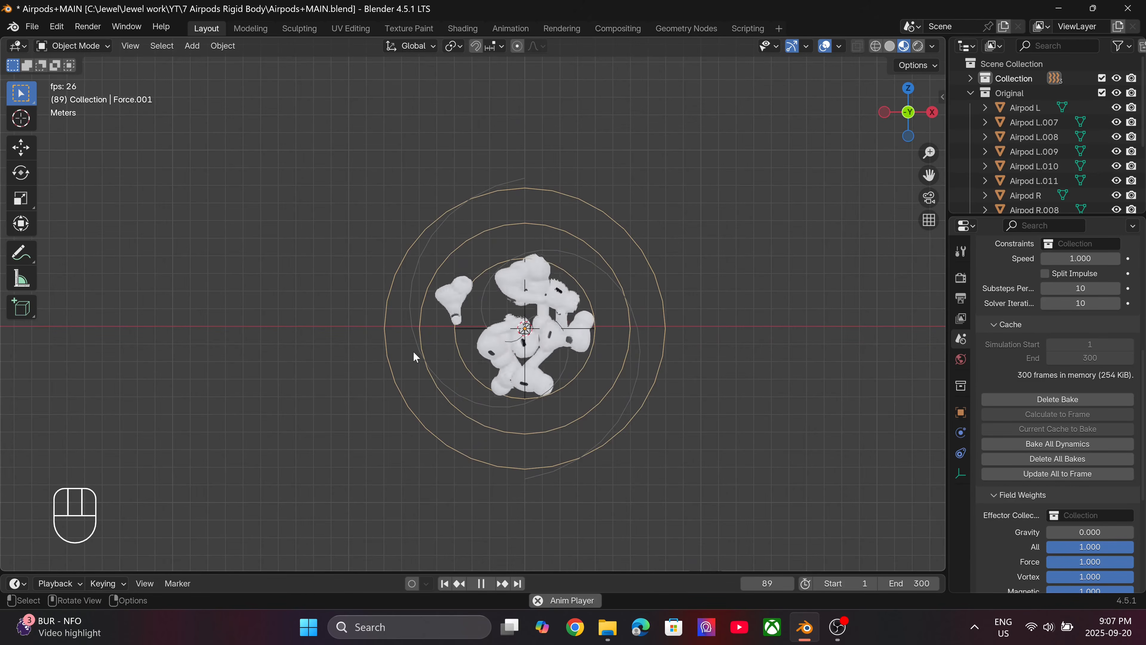
middle_drag(435, 352, 469, 349)
key(KP_1)
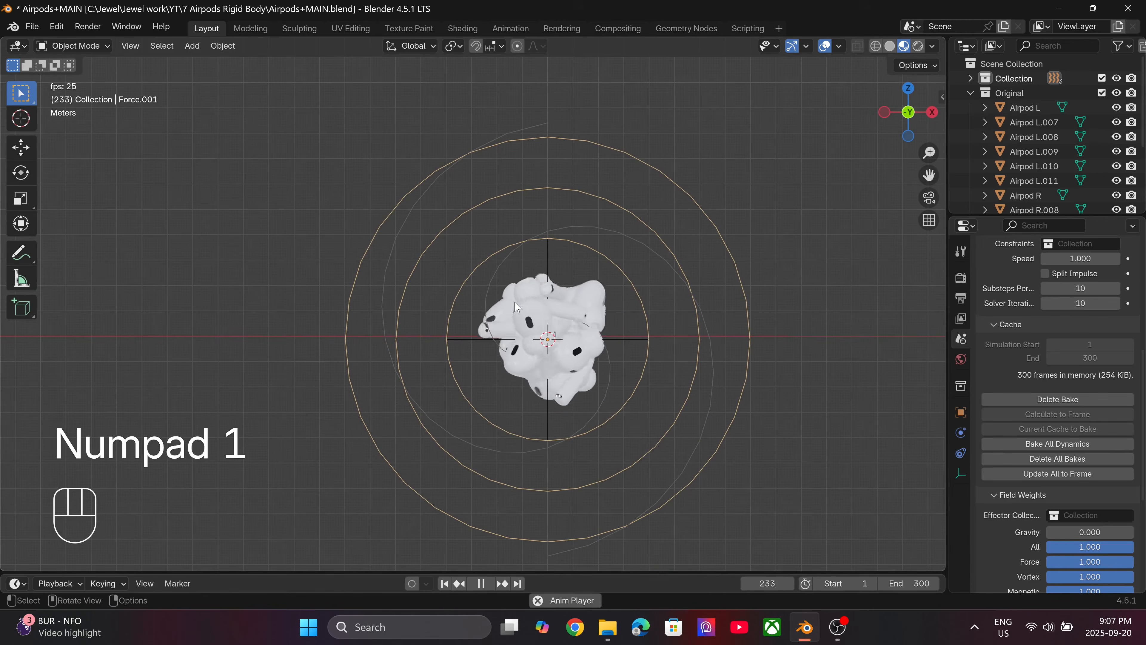
shift+middle_drag(538, 301, 487, 242)
scroll(487, 242, up, 3)
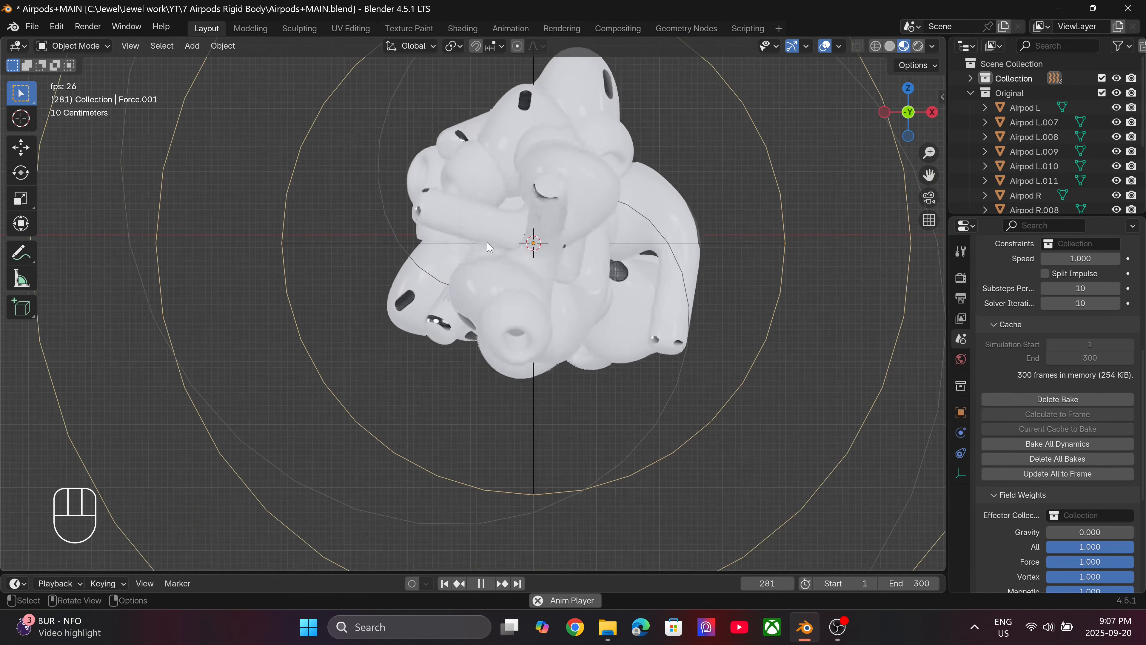
scroll(493, 248, up, 5)
scroll(498, 262, down, 6)
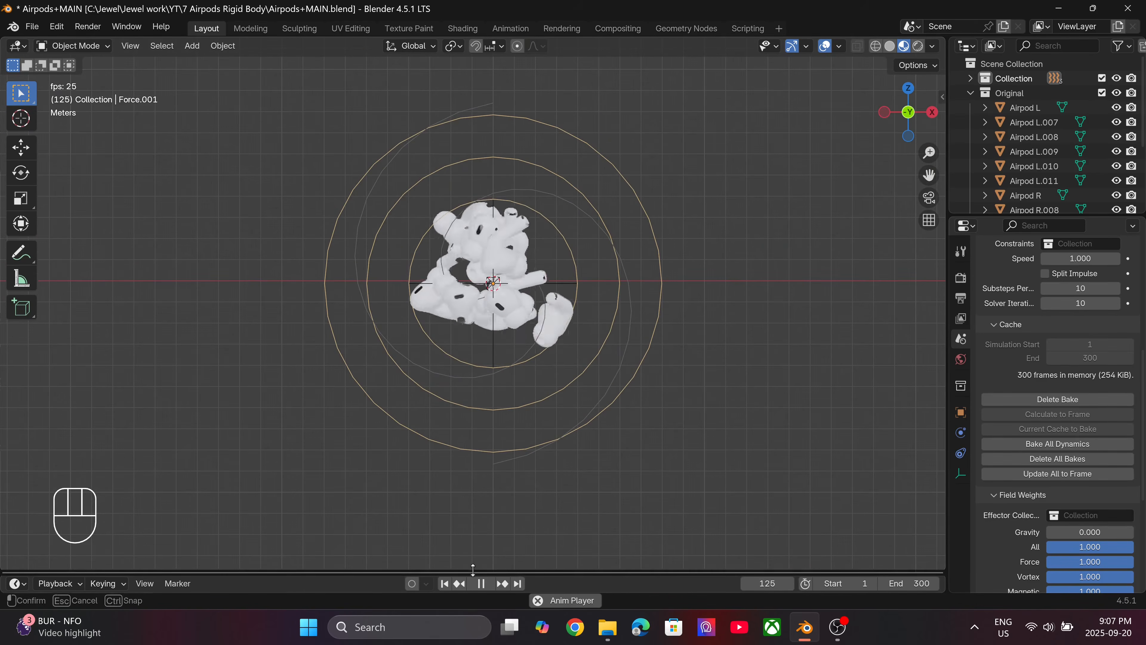
Enlarge the timeline, scrub back through the baked animation to review the earbuds' motion, and stop playback at the first frame.
drag(474, 572, 472, 515)
drag(366, 555, 287, 551)
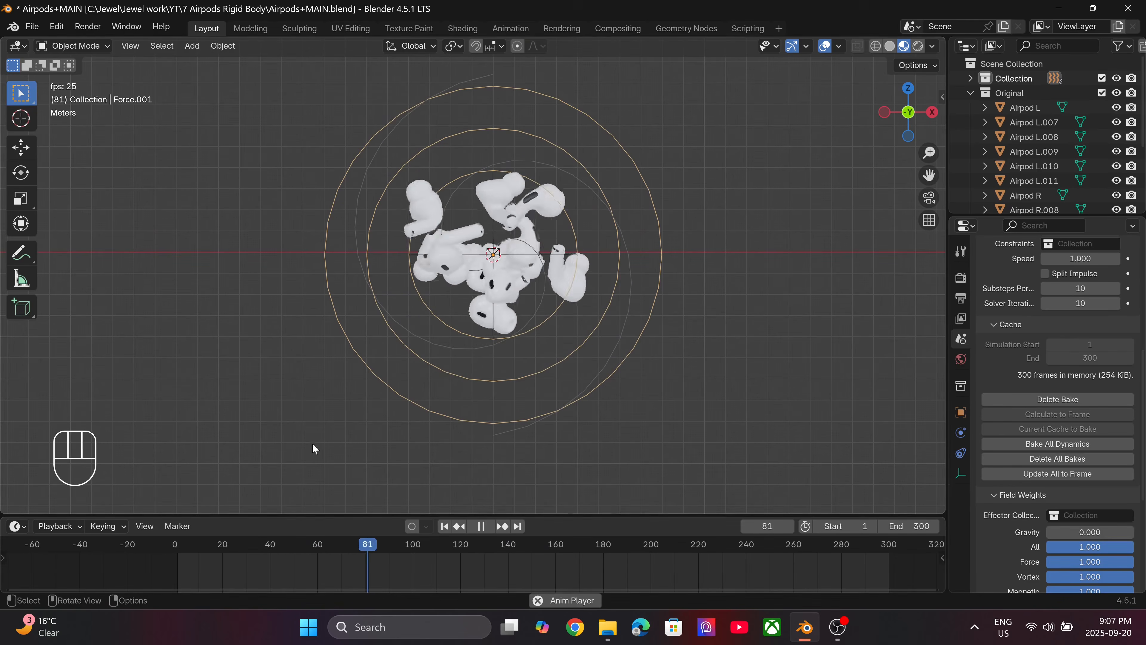
click(444, 526)
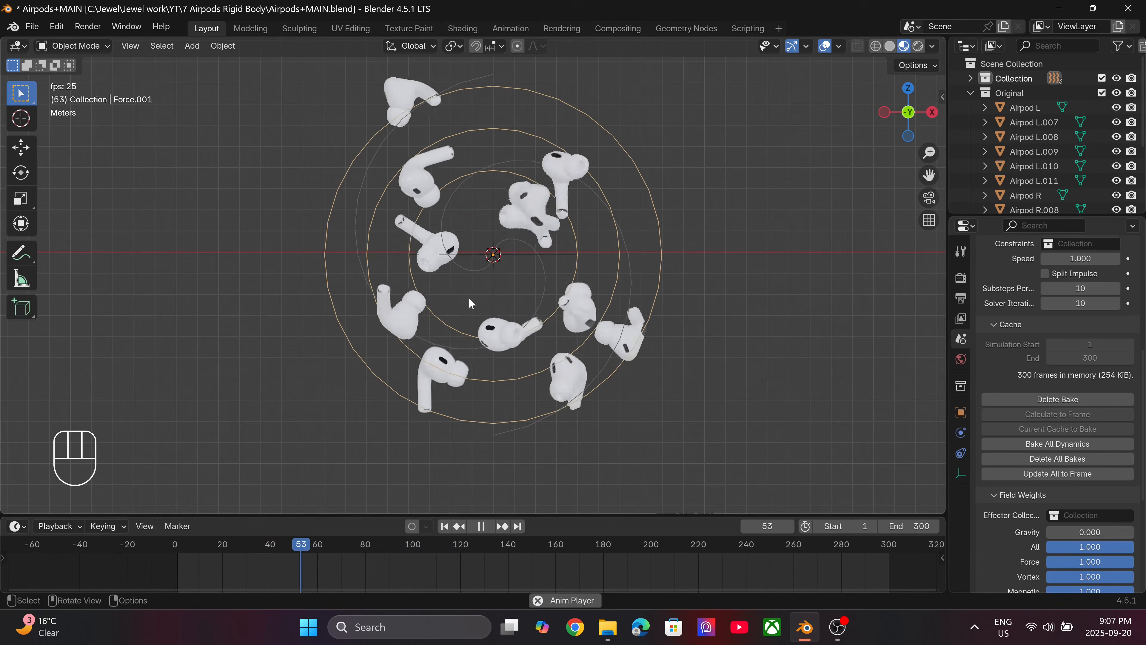
key(space)
click(445, 526)
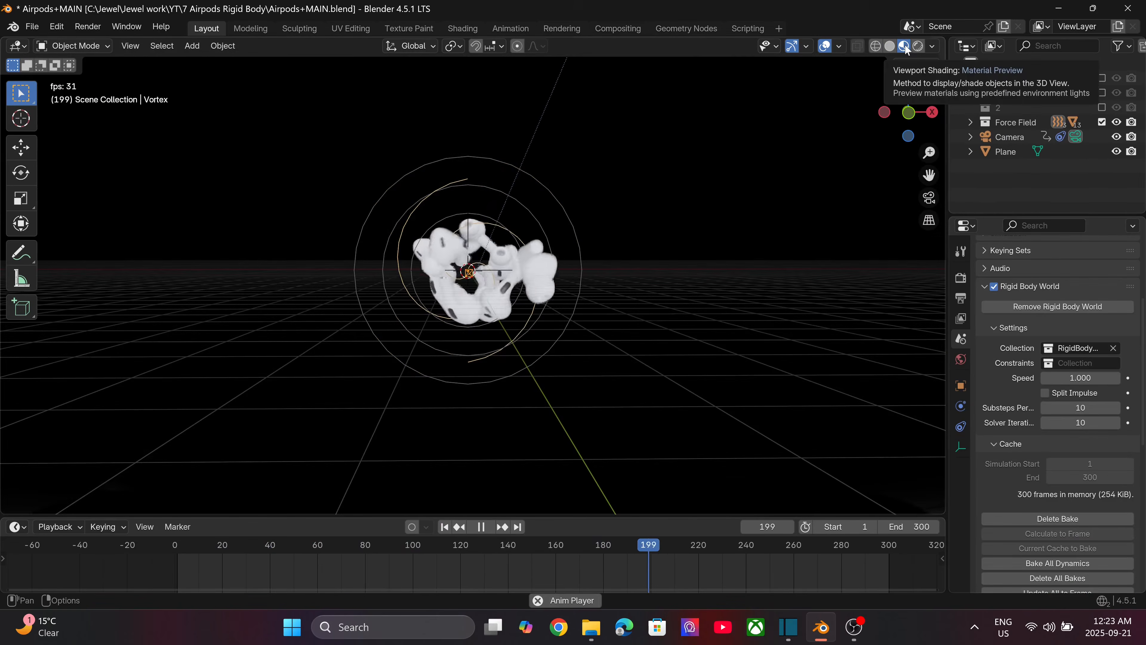
Switch the viewport to Rendered shading, select the Plane, and hide the viewport overlays for a clean preview of the animation.
click(919, 46)
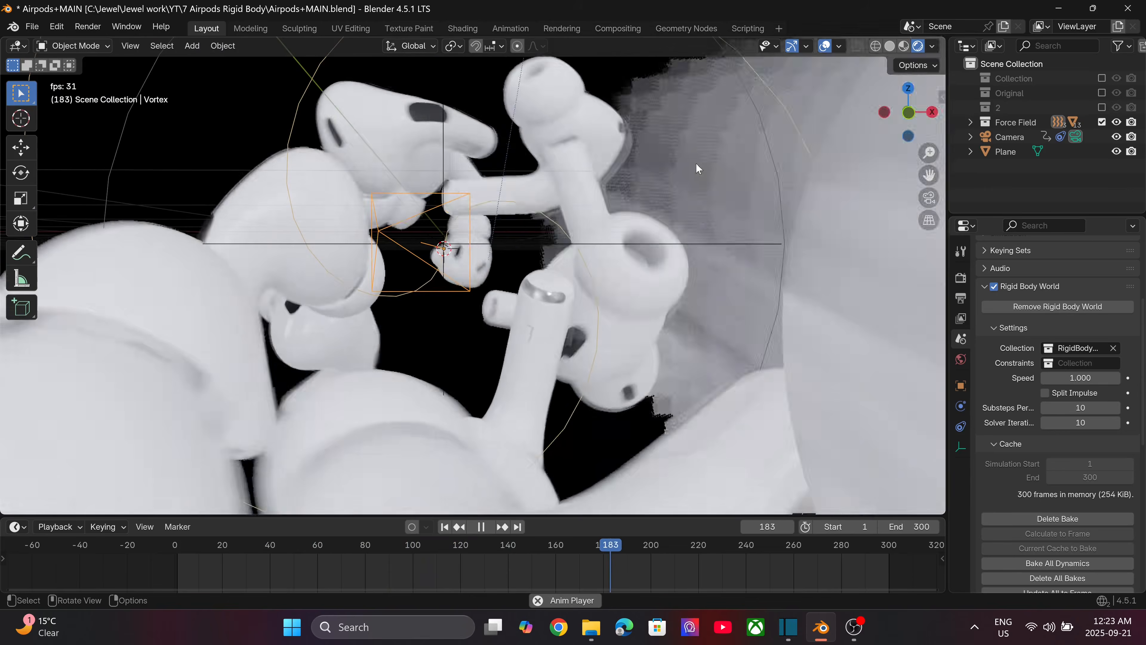
click(696, 162)
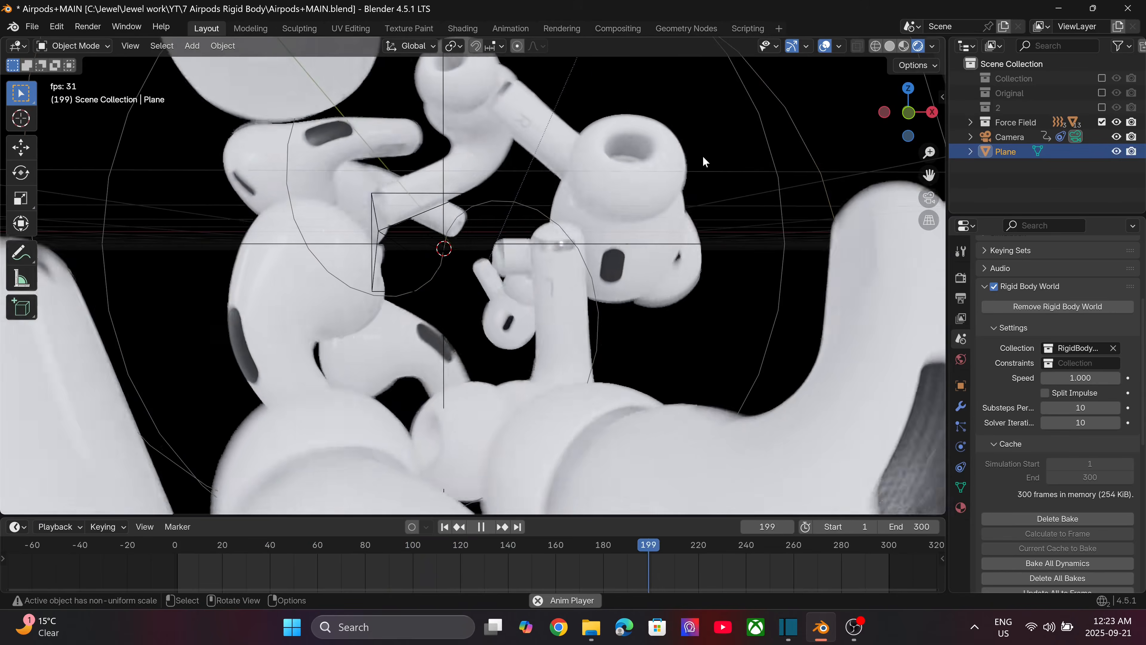
click(825, 45)
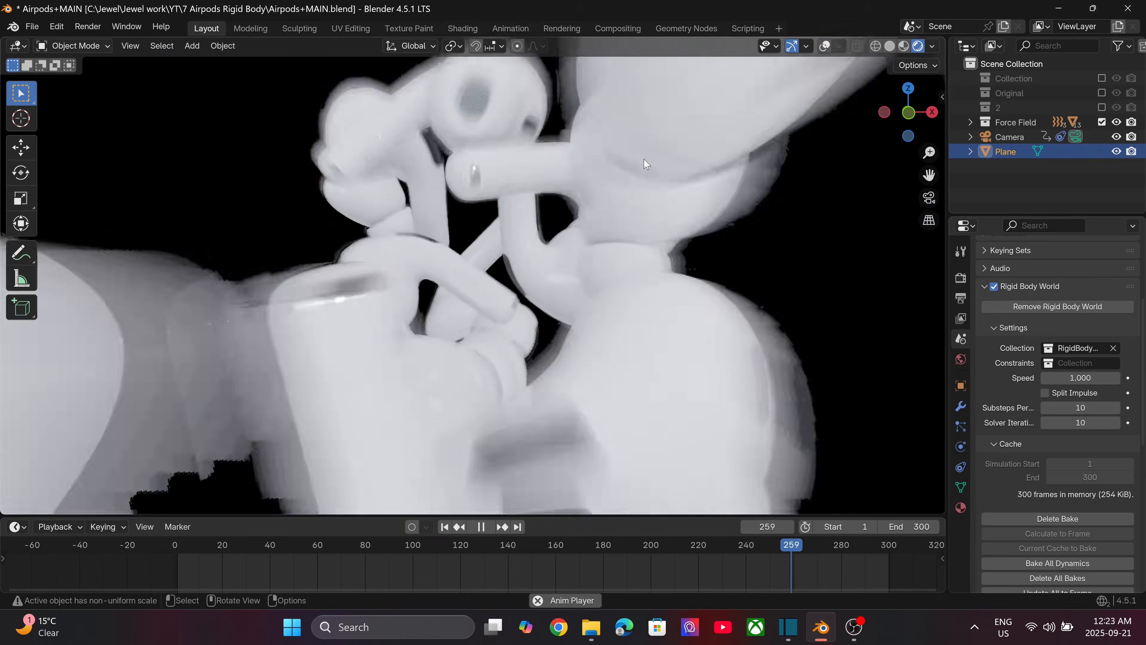